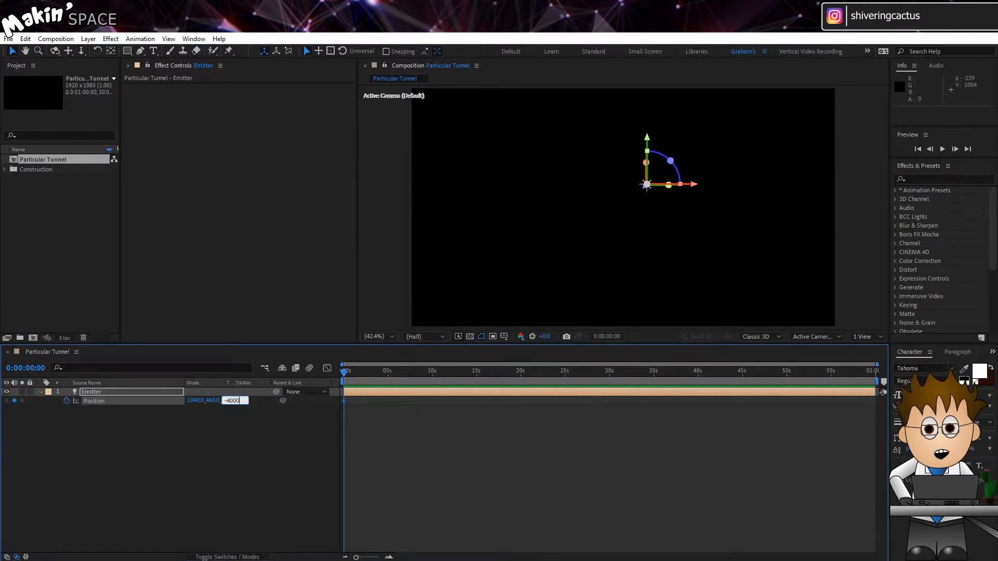
Step: Keyframe the Emitter light's Z position from -4000 at 0 seconds to 4000 at 10 seconds and preview the motion
key(Return)
click(434, 372)
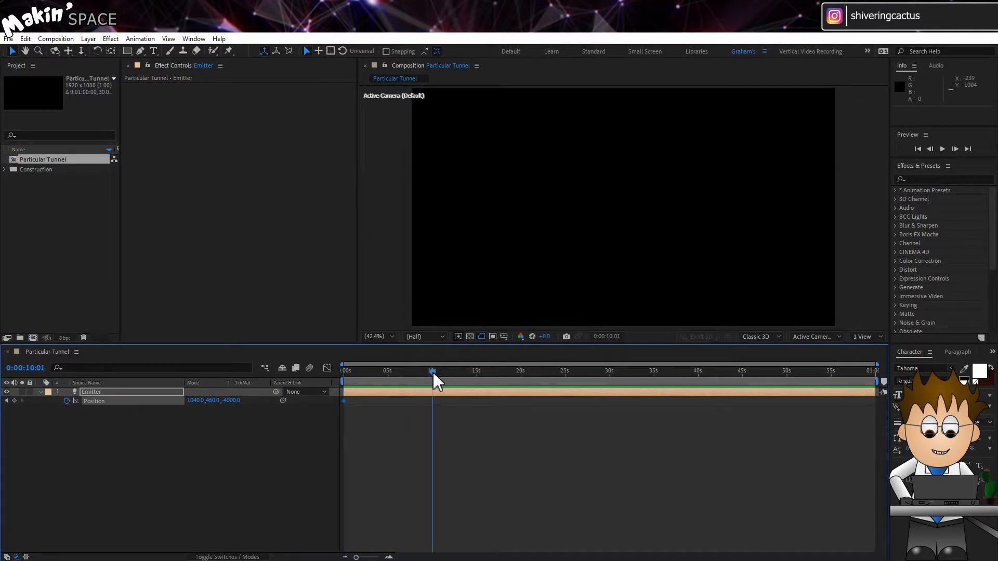
key(Page_Up)
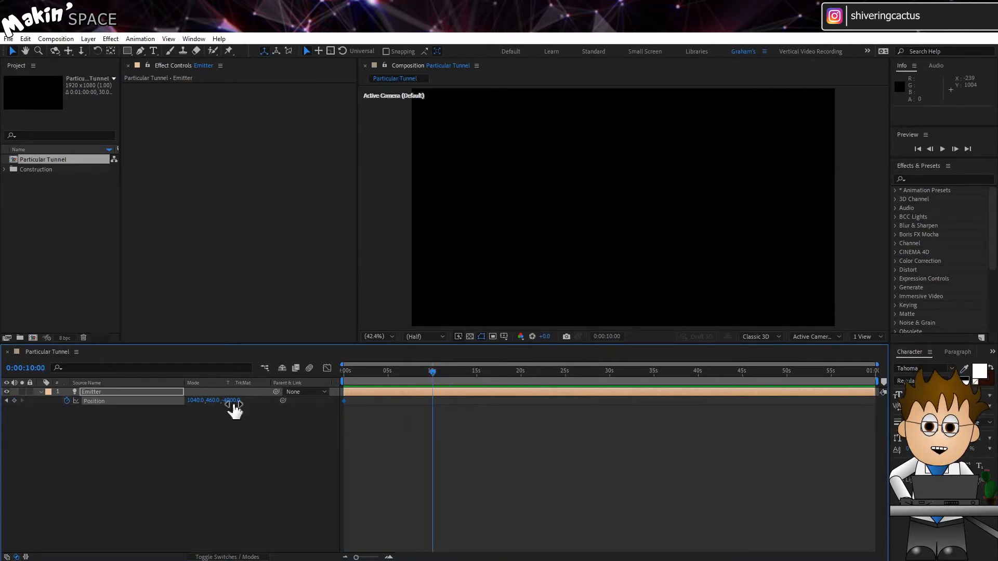
text(400)
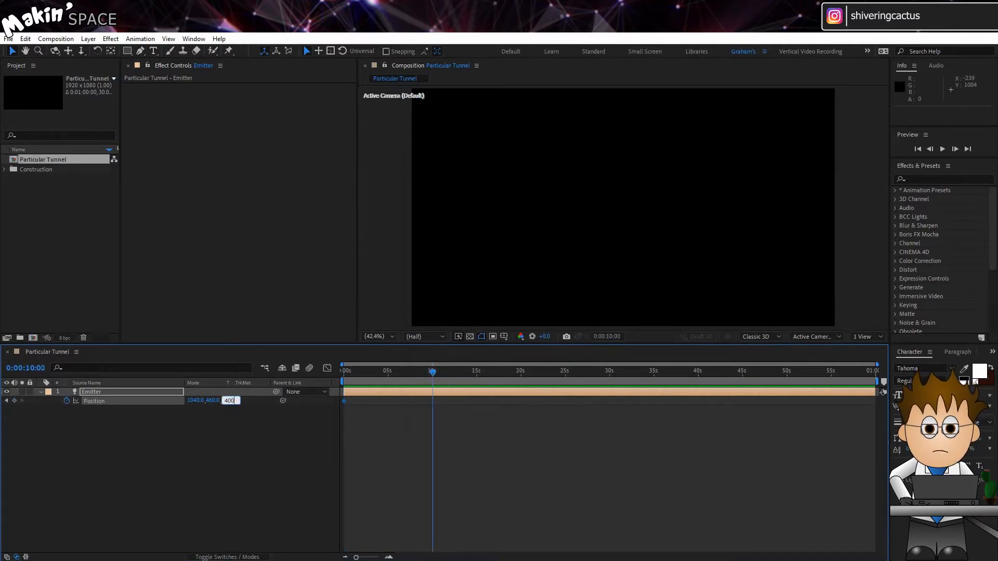
text(0)
key(Return)
key(Home)
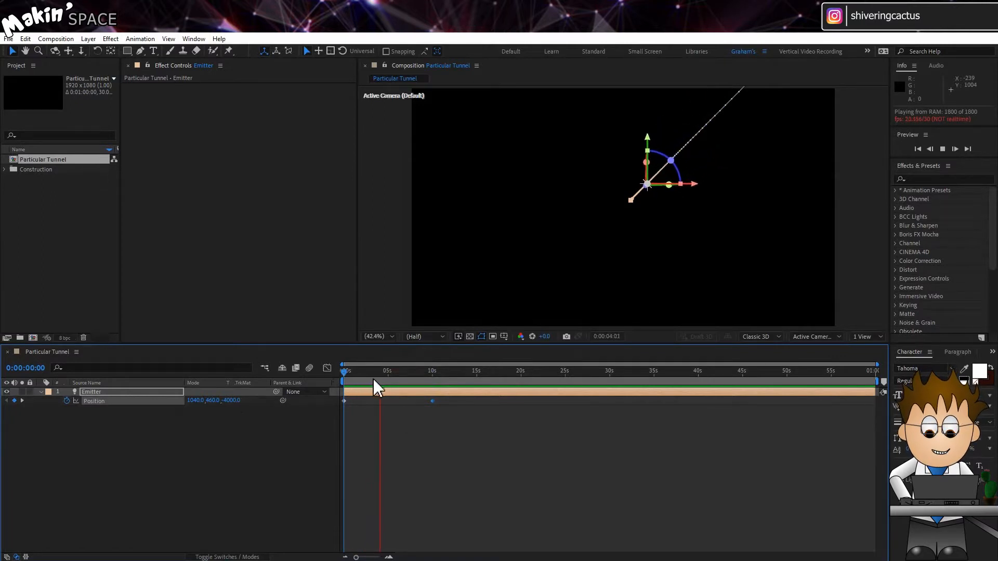
key(space)
Step: In the Front view, move the Emitter left and down to about X 889, Y 566 at roughly 1.4 seconds
click(842, 344)
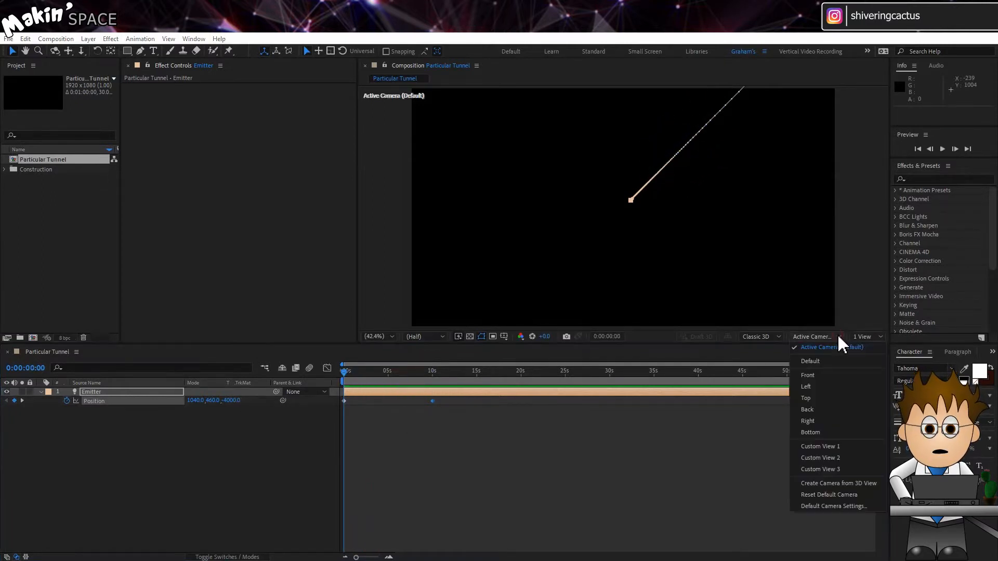
click(842, 382)
drag(349, 372, 356, 371)
drag(688, 190, 656, 190)
drag(608, 147, 603, 175)
Step: Move the Emitter right and up to about X 1185 at 0:00:03:05, and back left at roughly 4.5 seconds
click(371, 373)
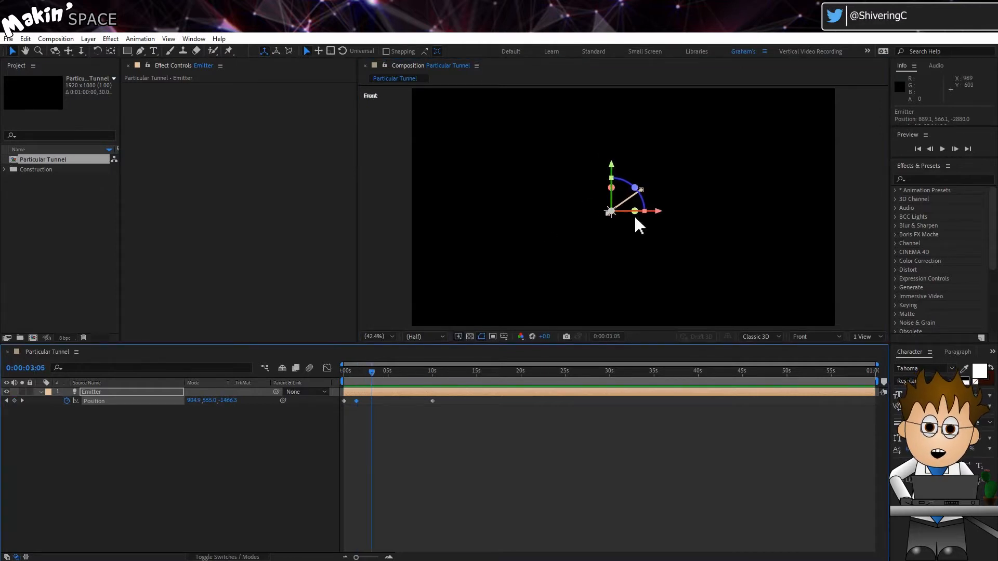
drag(659, 213, 722, 212)
drag(686, 169, 686, 136)
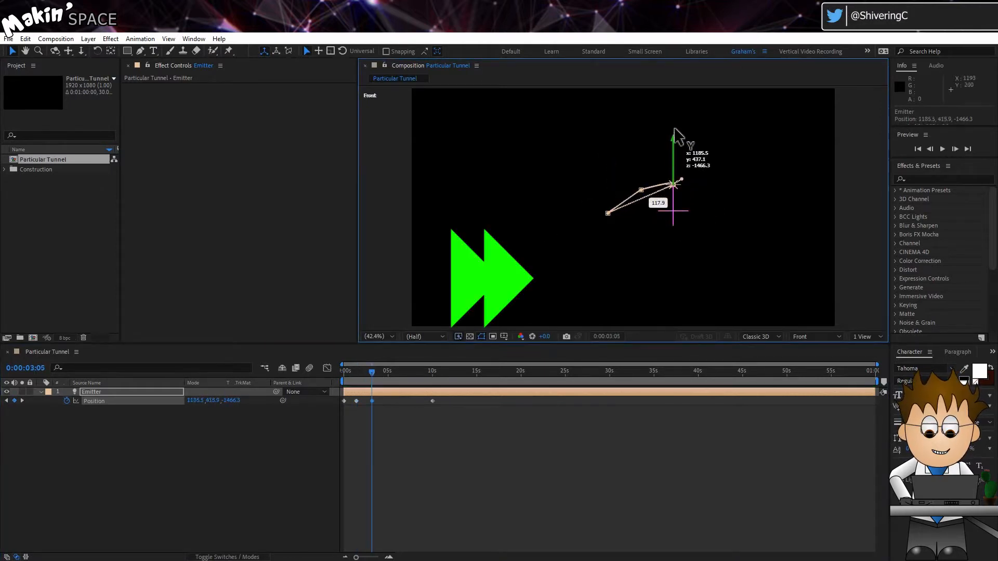
drag(371, 372, 384, 372)
drag(721, 185, 647, 179)
Step: Add further Emitter position keyframes, one toward the lower right at about 6 seconds and one back left at 0:00:07:13
click(397, 372)
drag(600, 132, 600, 242)
drag(624, 243, 598, 158)
click(410, 374)
Step: Set all of the Emitter's position keyframes to Rove Across Time to smooth the motion
drag(462, 405, 341, 405)
right_click(345, 401)
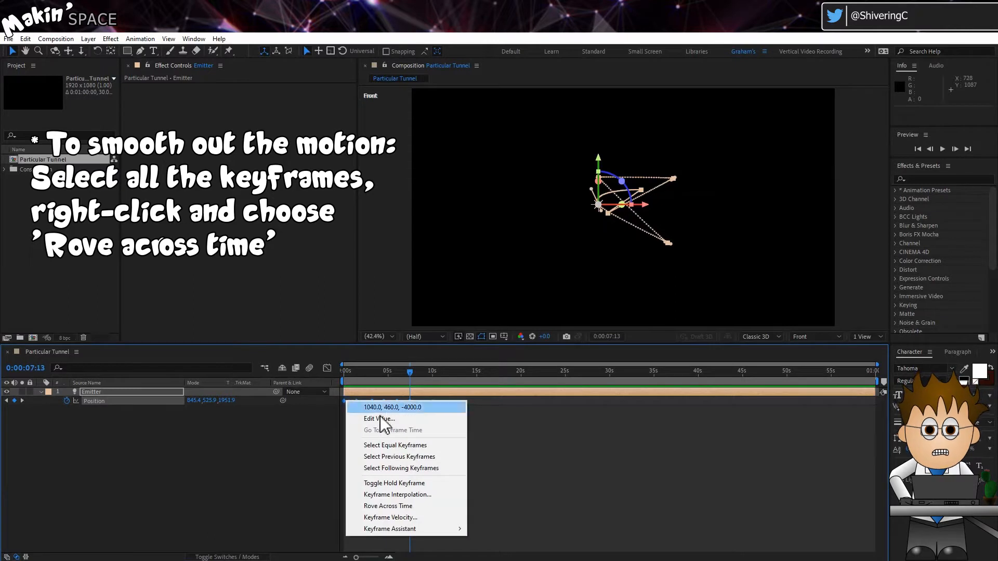
click(436, 507)
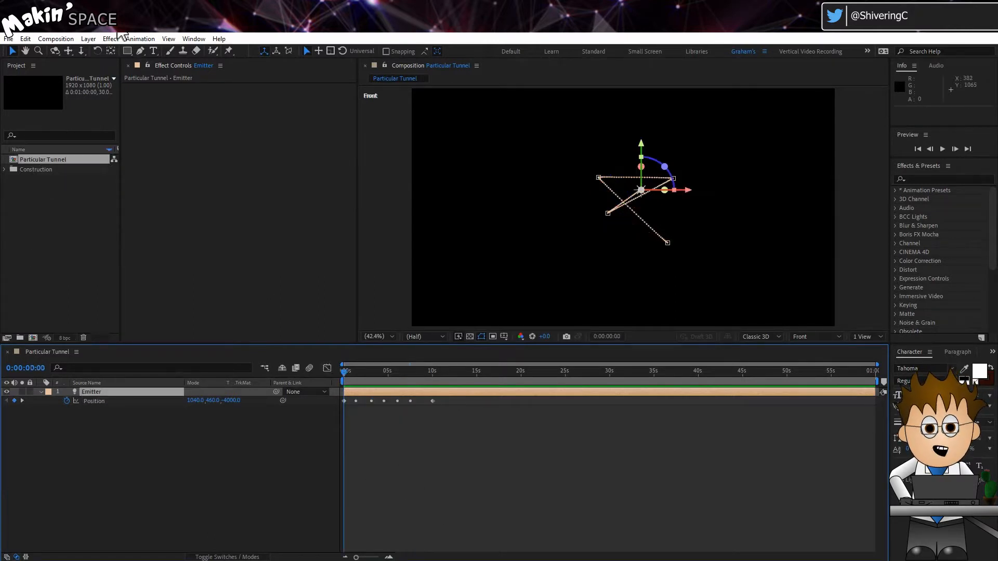
Step: Add a red solid layer to the composition and rename it Particular
click(89, 38)
mouse_move(104, 50)
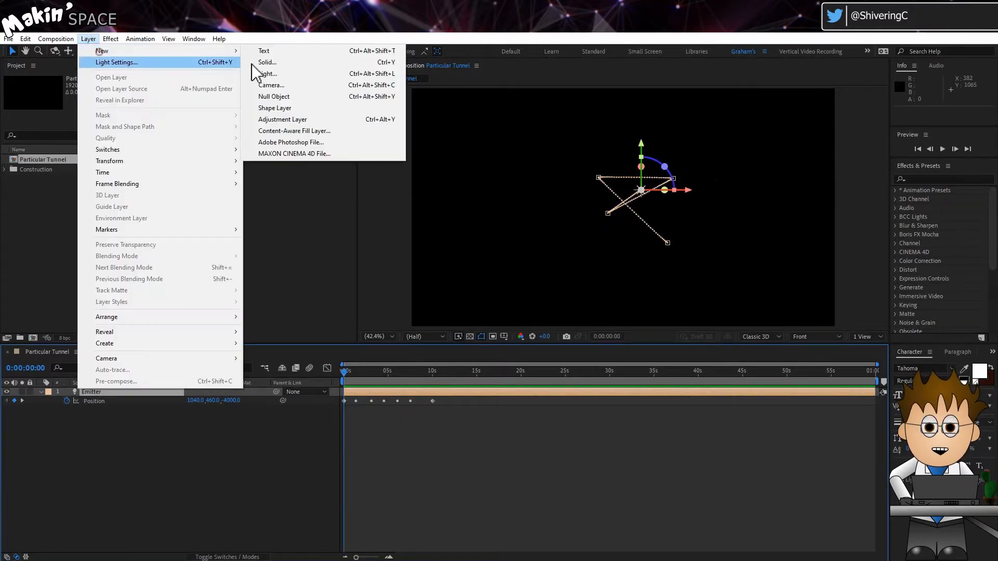
click(294, 62)
click(541, 405)
key(Return)
text(Particu)
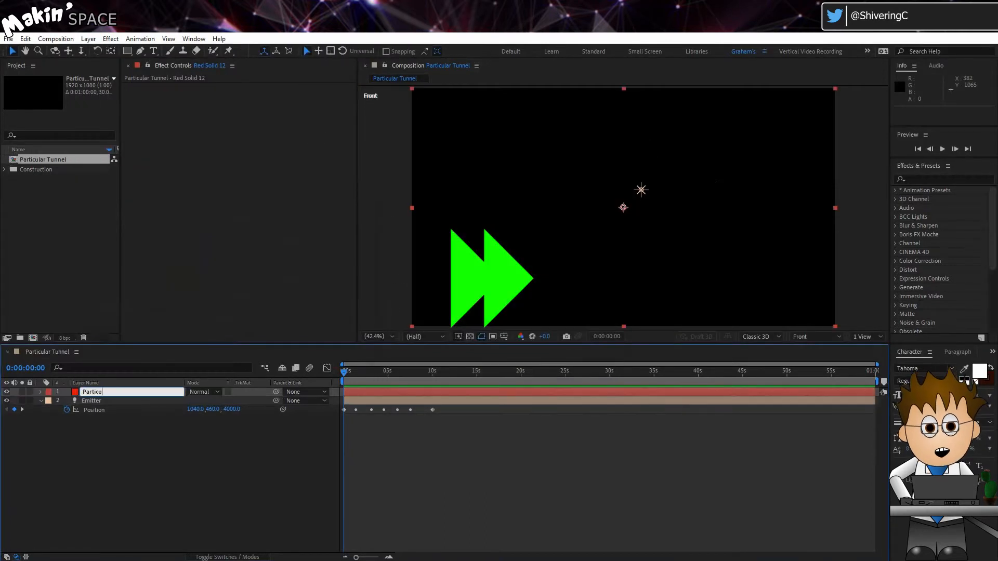
text(lar)
key(Return)
Step: Apply the RG Trapcode Particular effect to the Particular solid and expand its Emitter (Master) settings
click(111, 39)
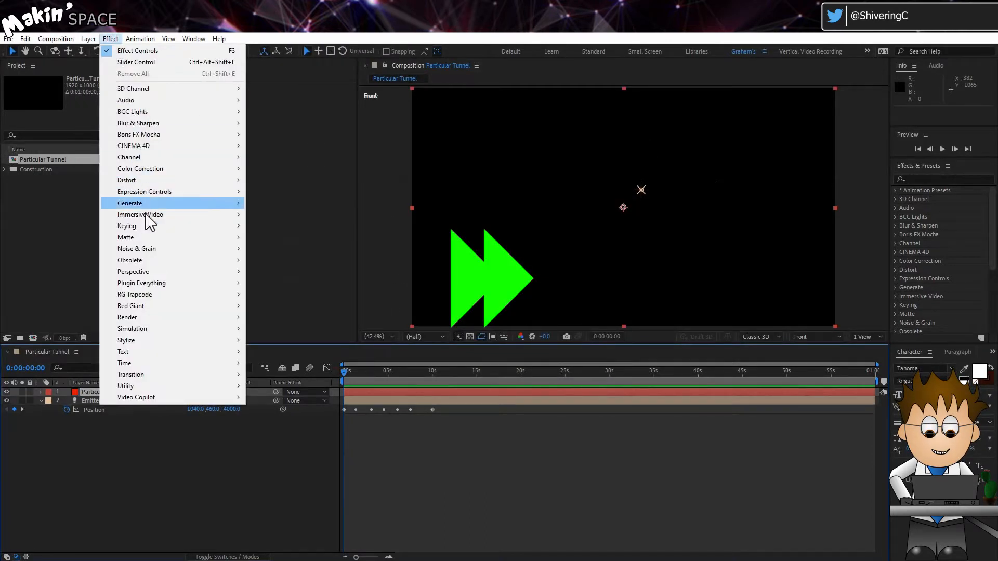
mouse_move(172, 295)
click(280, 297)
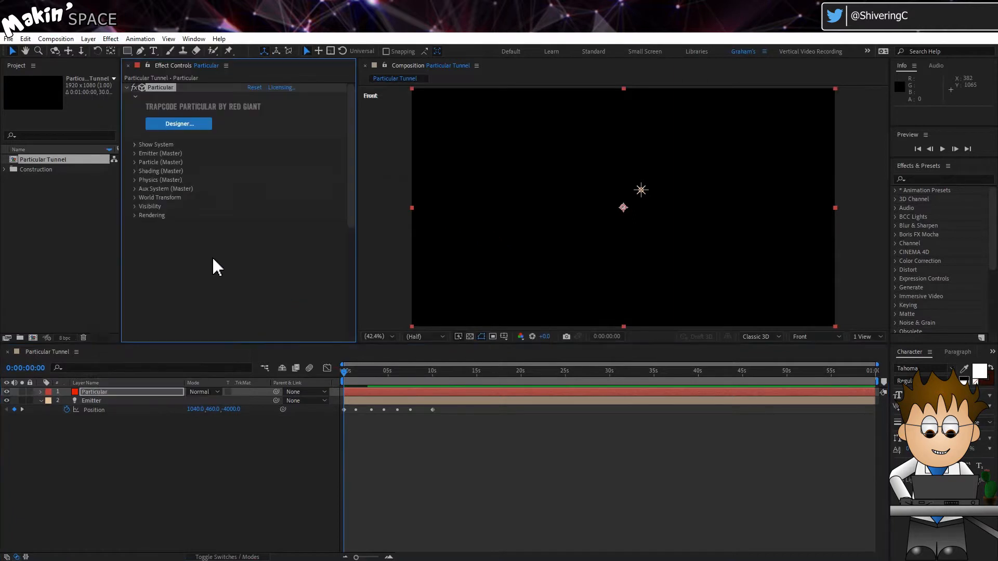
click(135, 154)
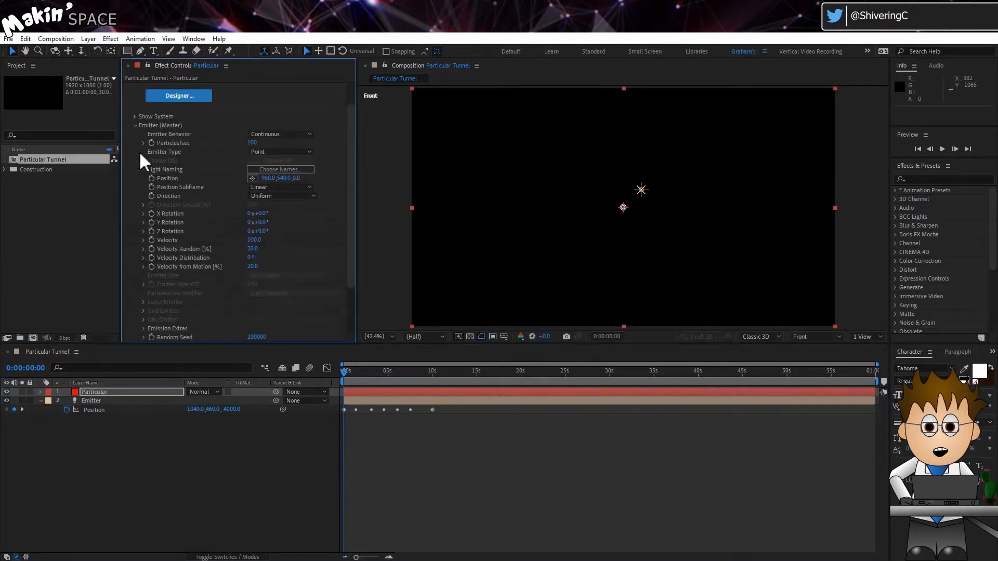
Step: Try the OBJ Model emitter type and browse the available OBJ shapes without choosing one
click(301, 153)
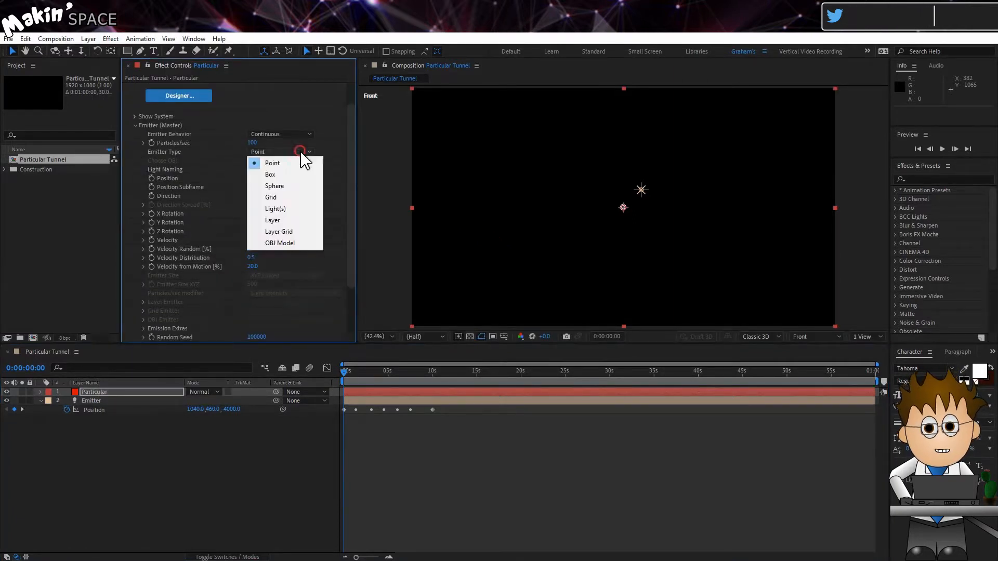
click(311, 244)
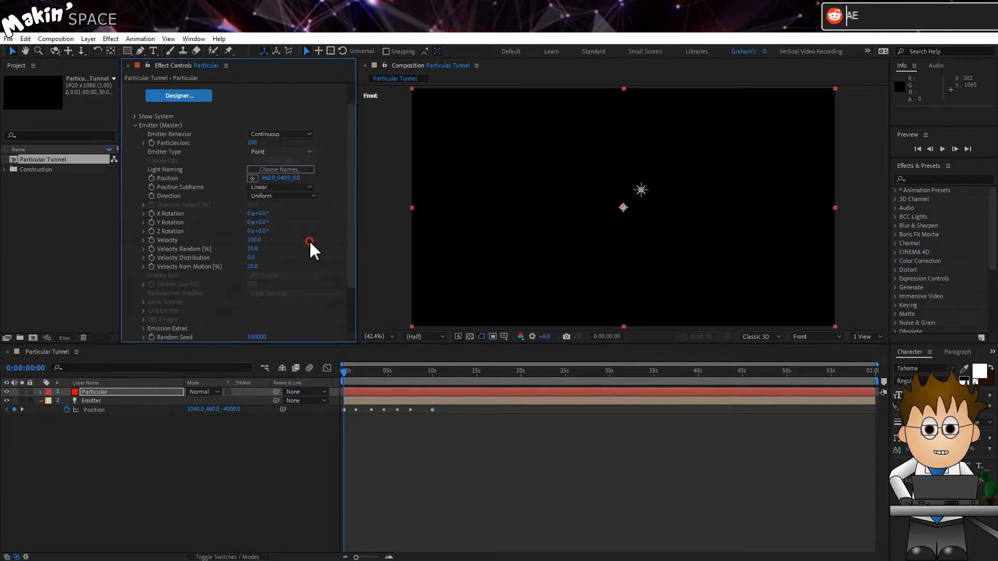
click(285, 160)
scroll(226, 213, down, 5)
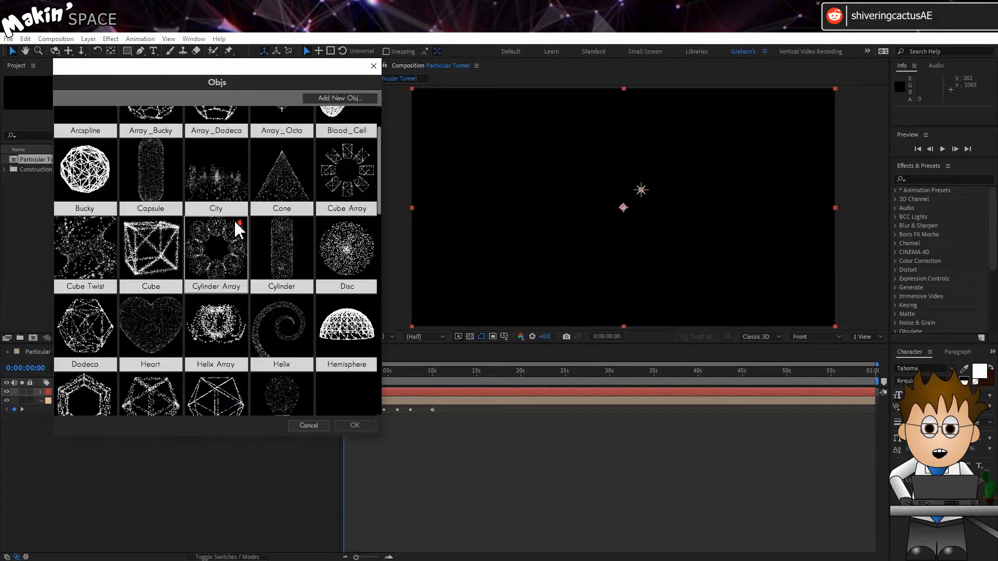
scroll(199, 343, down, 4)
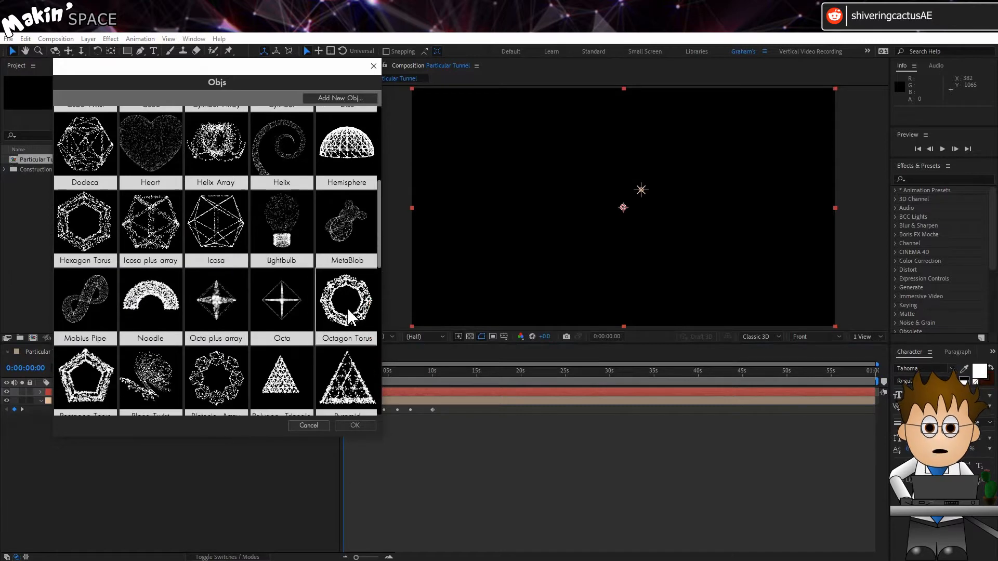
scroll(200, 350, down, 3)
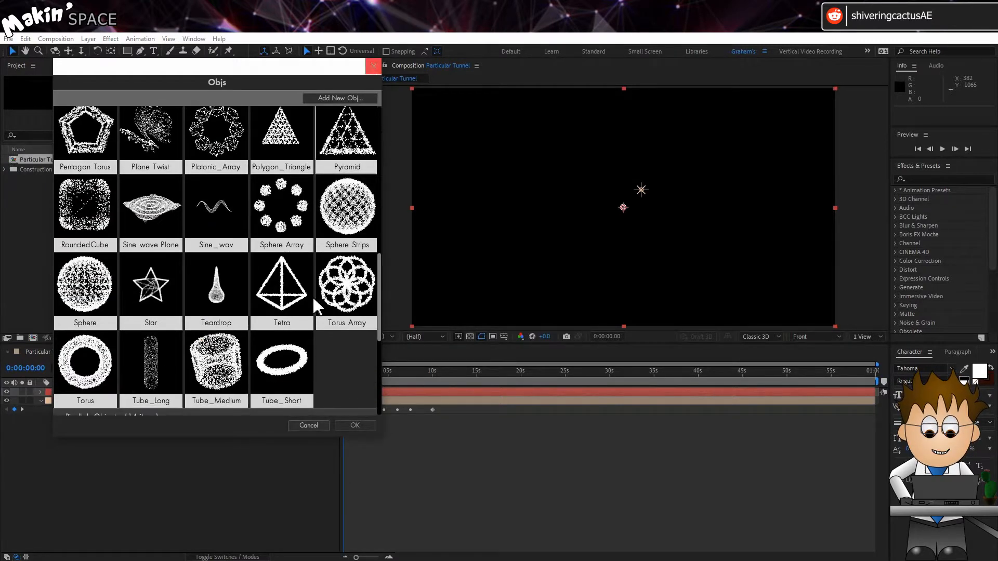
click(310, 424)
Step: Set Particular's Emitter Type to Light(s) and preview the particles following the Emitter light
click(303, 152)
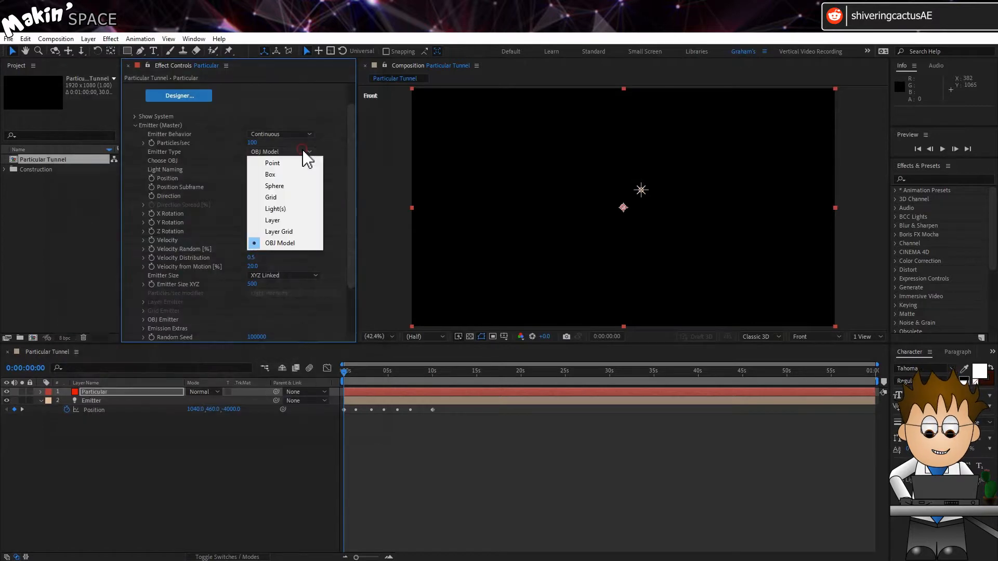
click(310, 214)
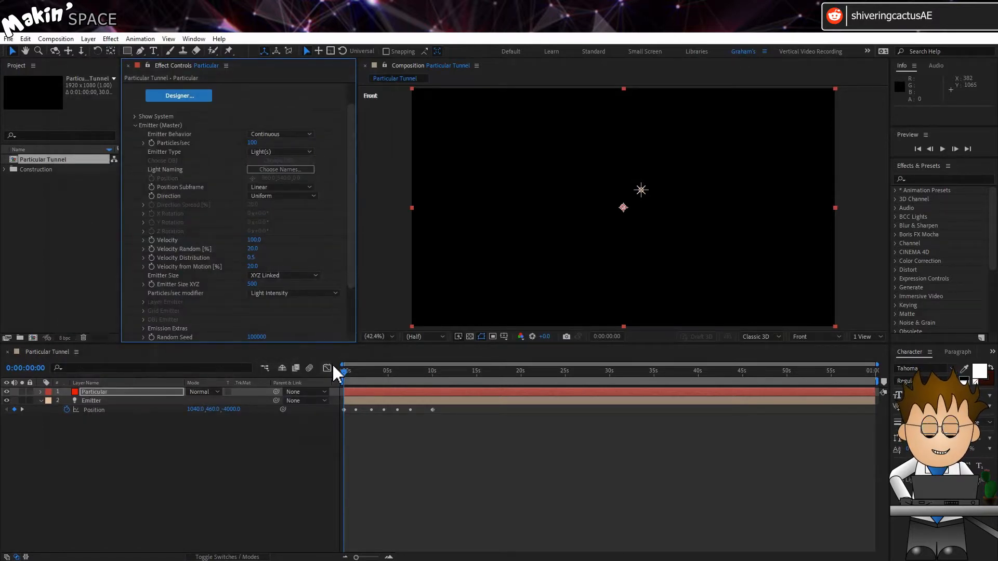
key(space)
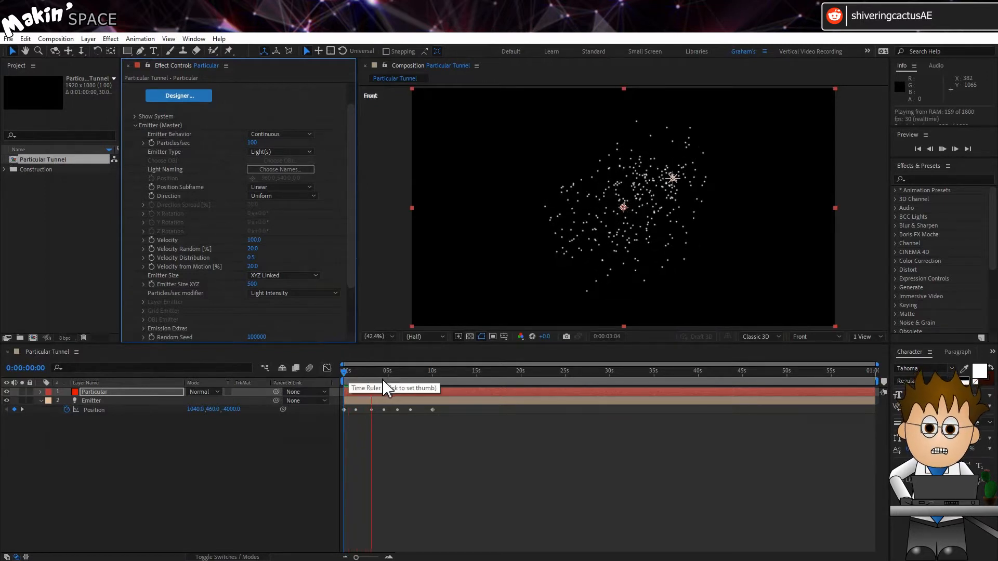
key(space)
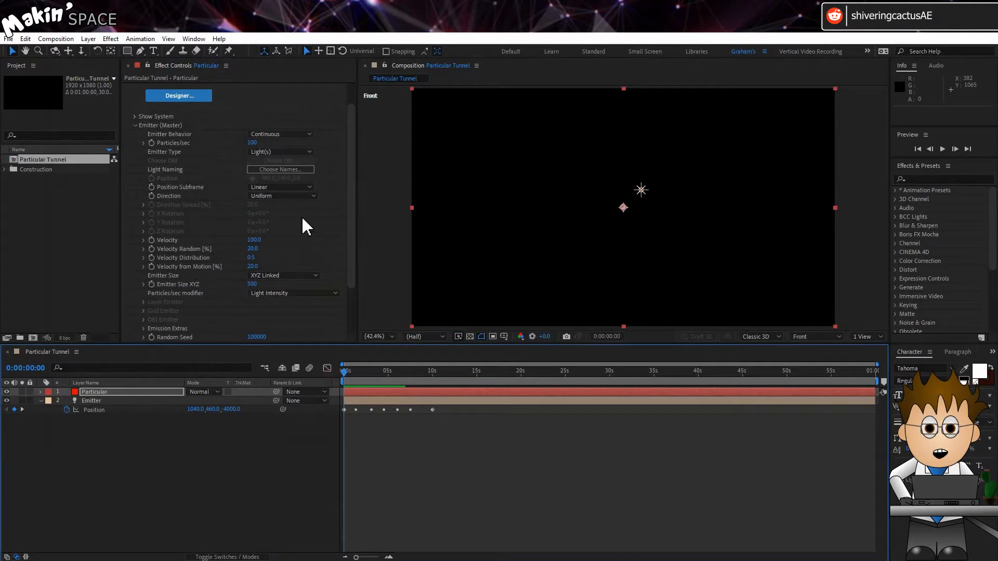
Step: Set the emitter's Velocity, Velocity Random, Velocity Distribution and Velocity from Motion all to 0
click(256, 241)
text(0)
key(Tab)
text(0)
key(Tab)
text(0)
key(Tab)
text(0)
key(Return)
Step: Set Emitter Size XYZ to 0 and preview the resulting particle trail
click(267, 286)
text(0)
key(Return)
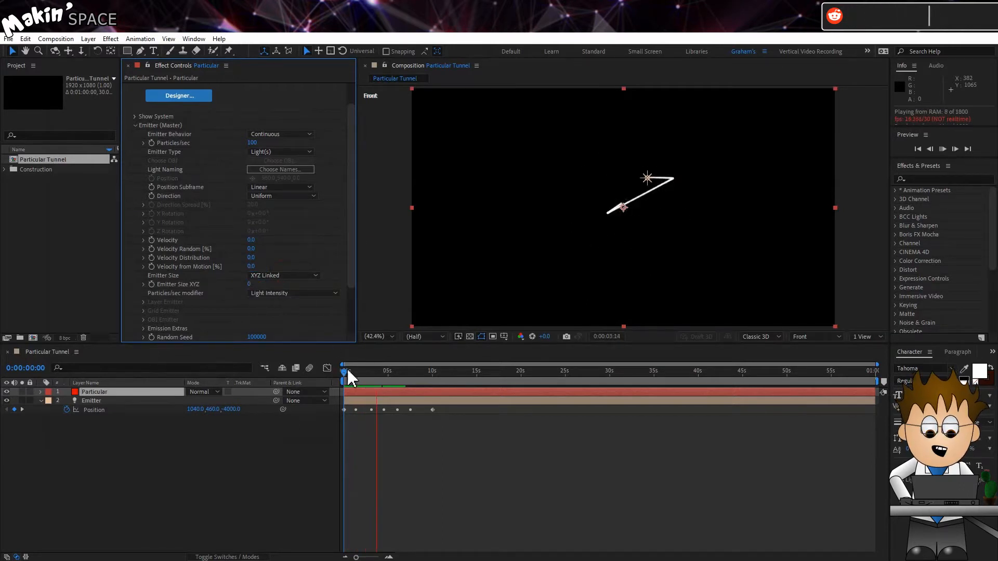
key(space)
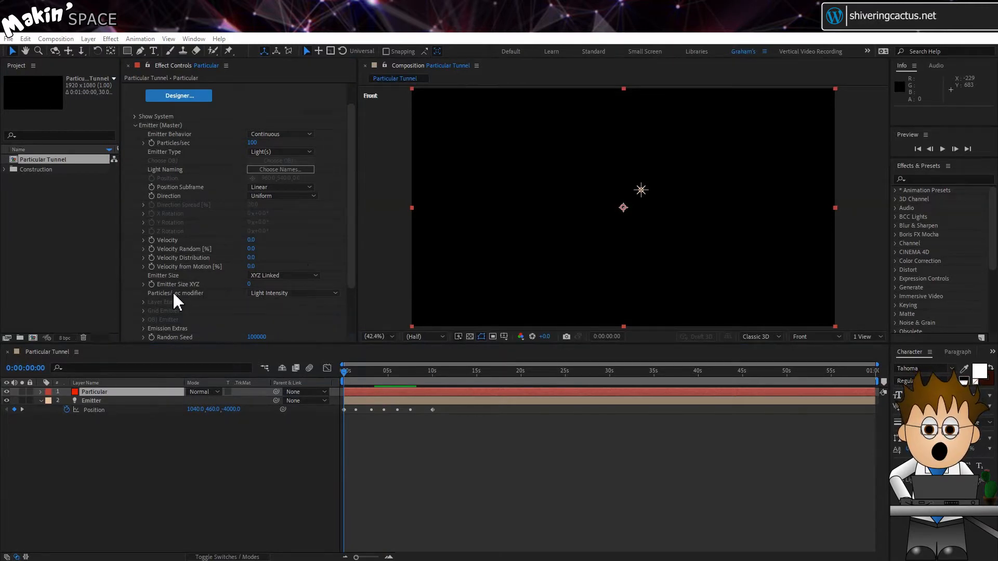
Step: Add an Intensity keyframe in the Emitter's Light Options at 0 seconds and make it a hold keyframe
click(42, 402)
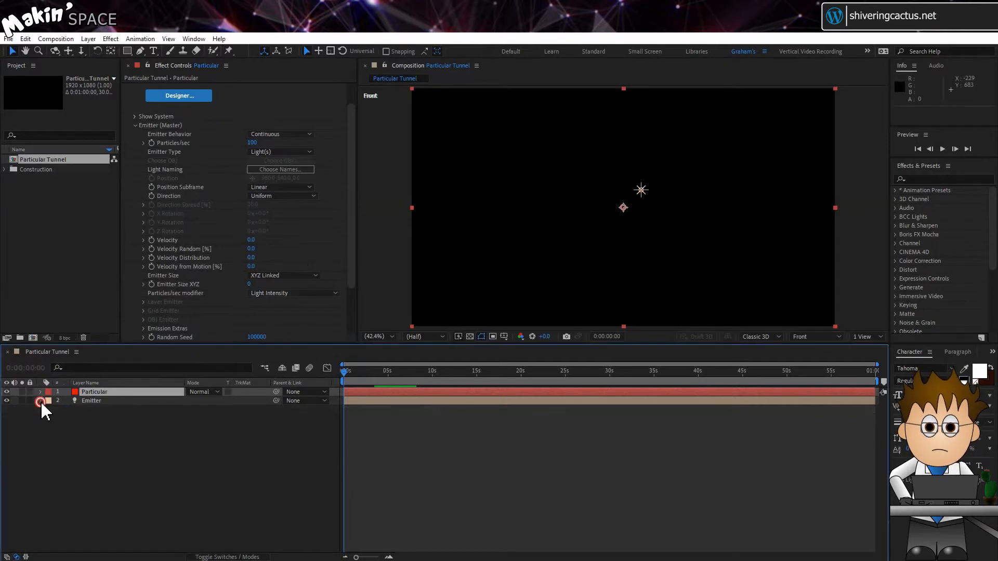
click(42, 402)
click(49, 428)
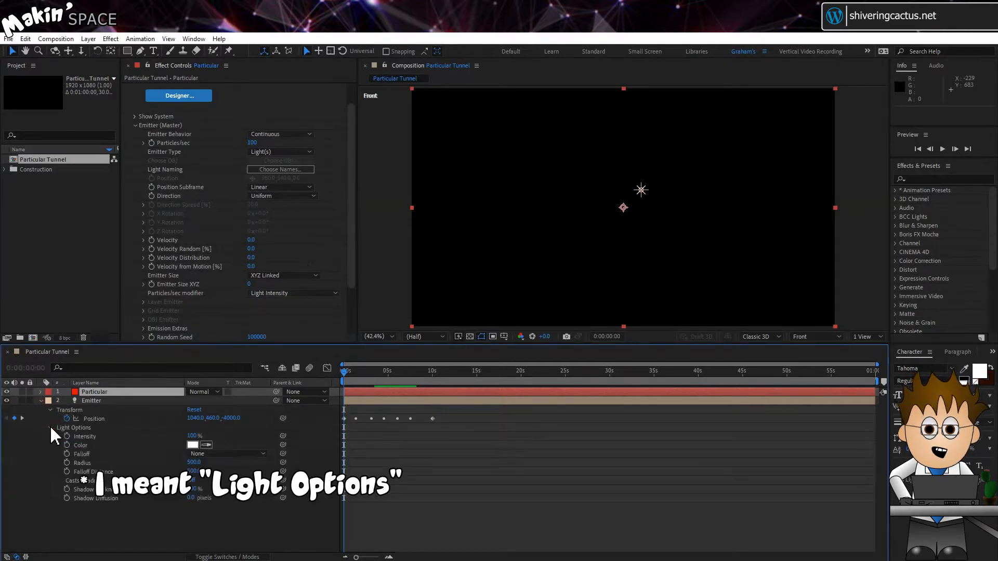
click(67, 436)
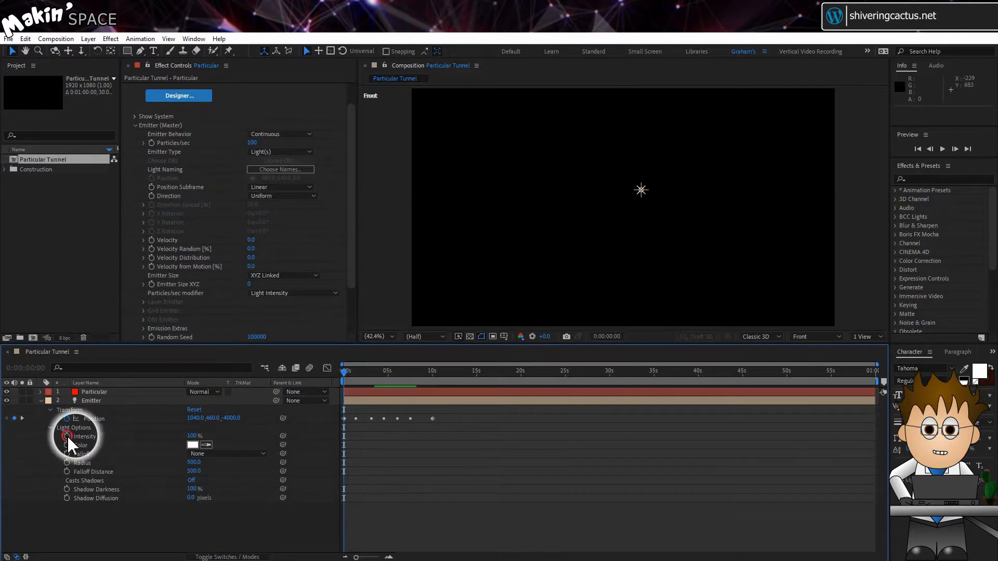
right_click(345, 438)
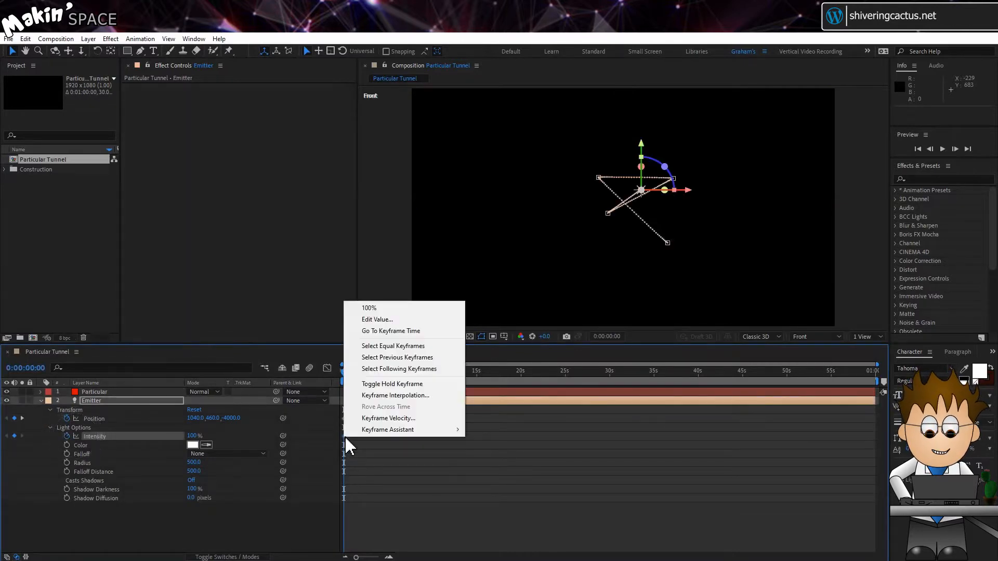
click(387, 385)
Step: Set the Emitter light's Intensity to 0% at the 10-second mark
drag(423, 379, 432, 379)
click(192, 436)
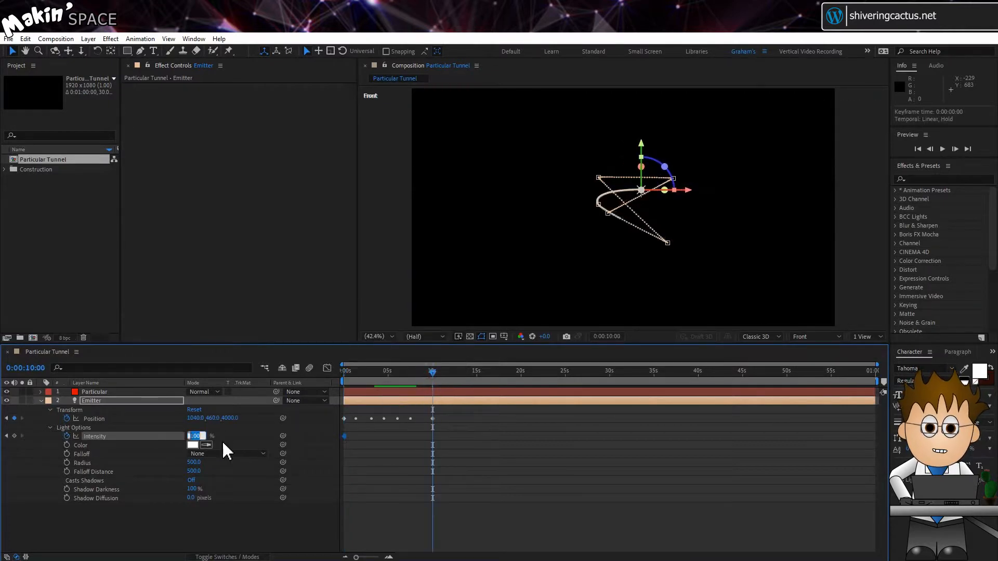
mouse_move(441, 373)
mouse_down()
mouse_move(427, 375)
mouse_move(449, 374)
mouse_move(439, 377)
mouse_up()
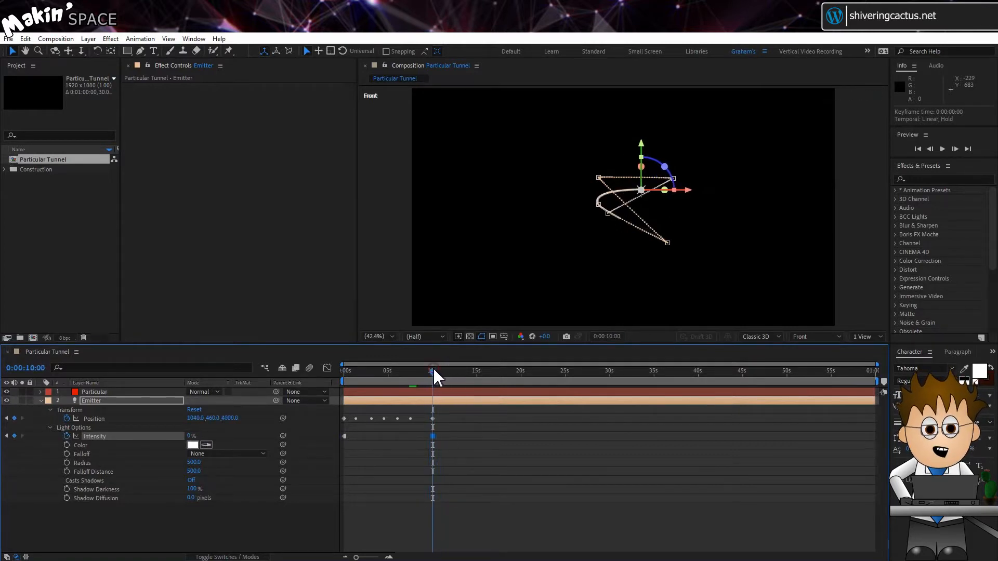
Step: Return to the Active Camera view and set the Particular layer's Particles/sec to 10
click(820, 341)
click(834, 350)
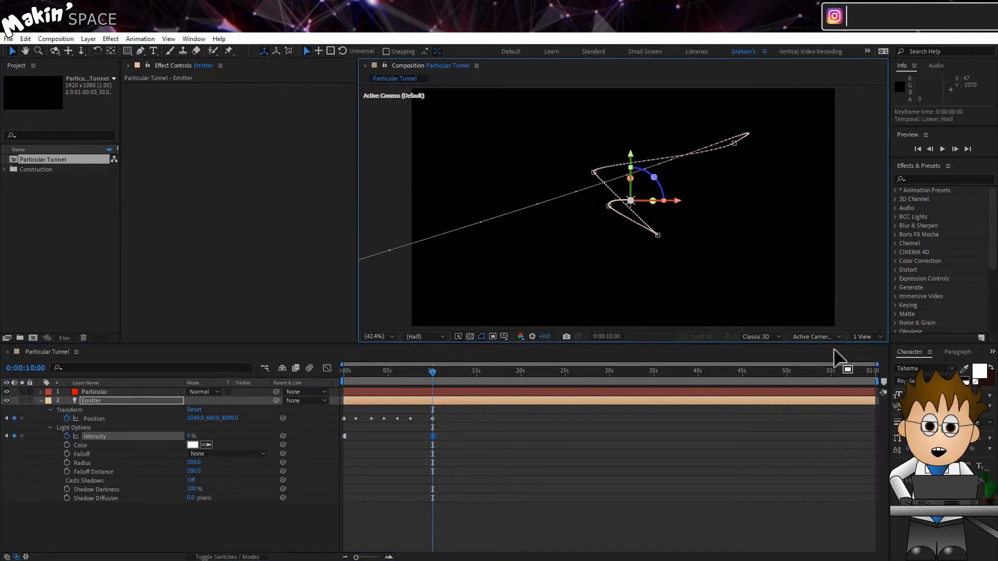
click(123, 392)
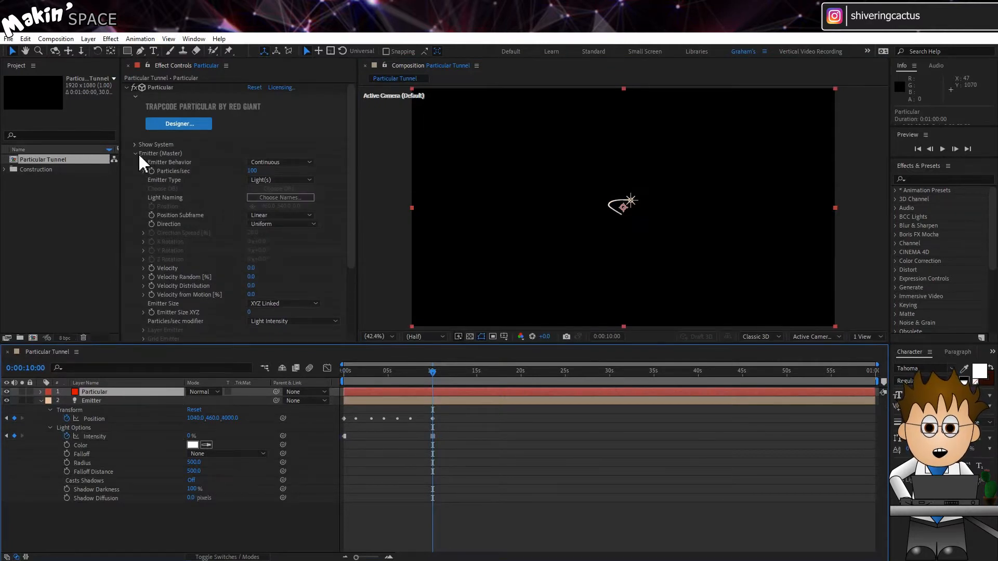
click(253, 171)
text(10)
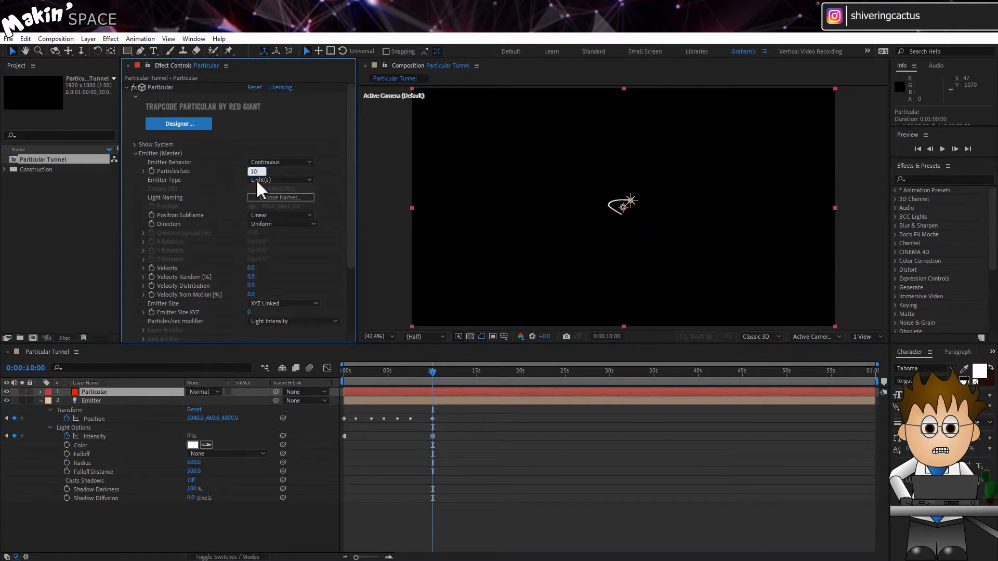
key(Return)
click(136, 153)
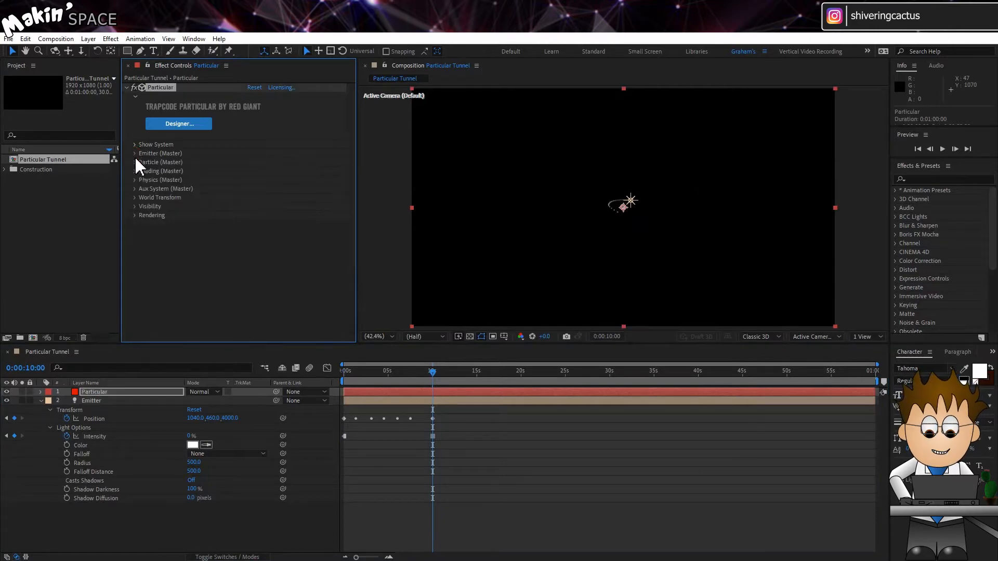
Step: Set the Particular layer's particle Life to 100 seconds and its Size to 100
click(135, 162)
scroll(140, 166, down, 1)
click(251, 143)
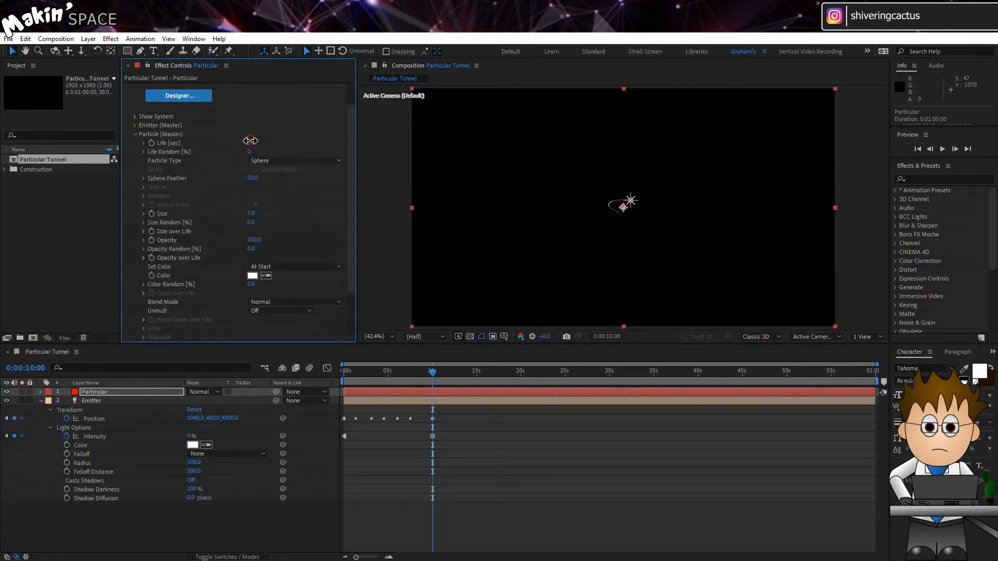
text(100)
key(Return)
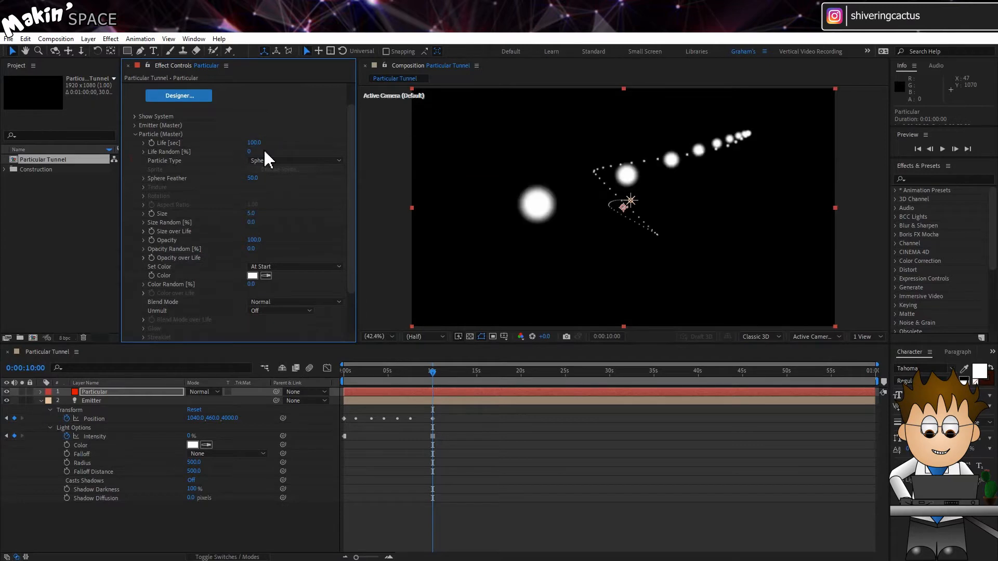
click(253, 214)
key(Return)
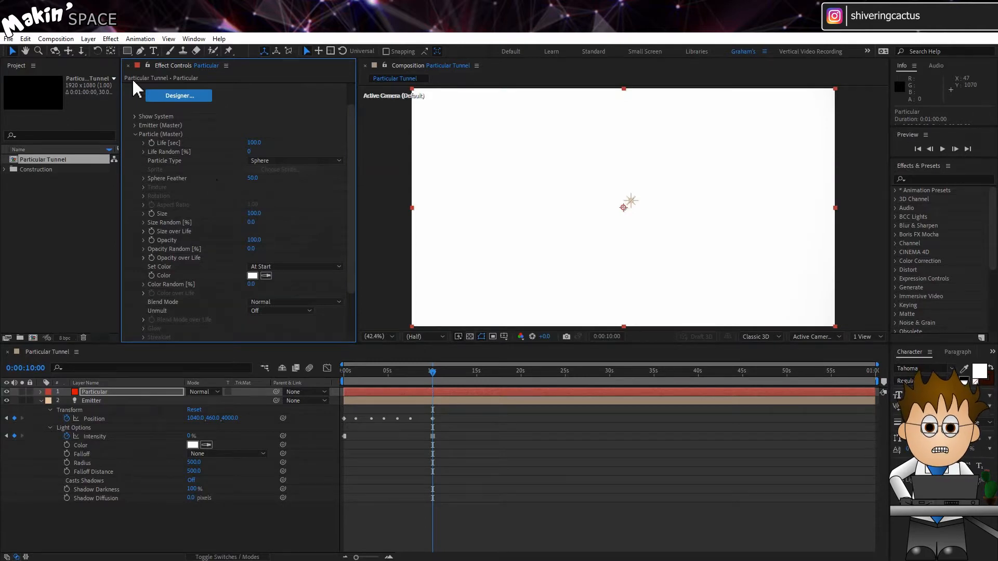
Step: Create a new 500 x 500 px composition named Particles Tex
click(65, 40)
click(66, 51)
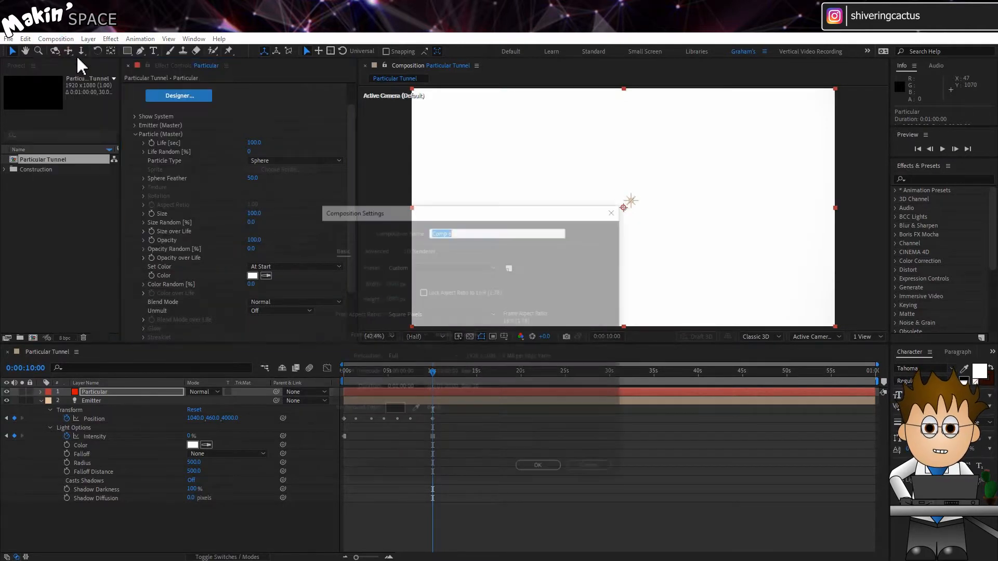
text(Particles Tex)
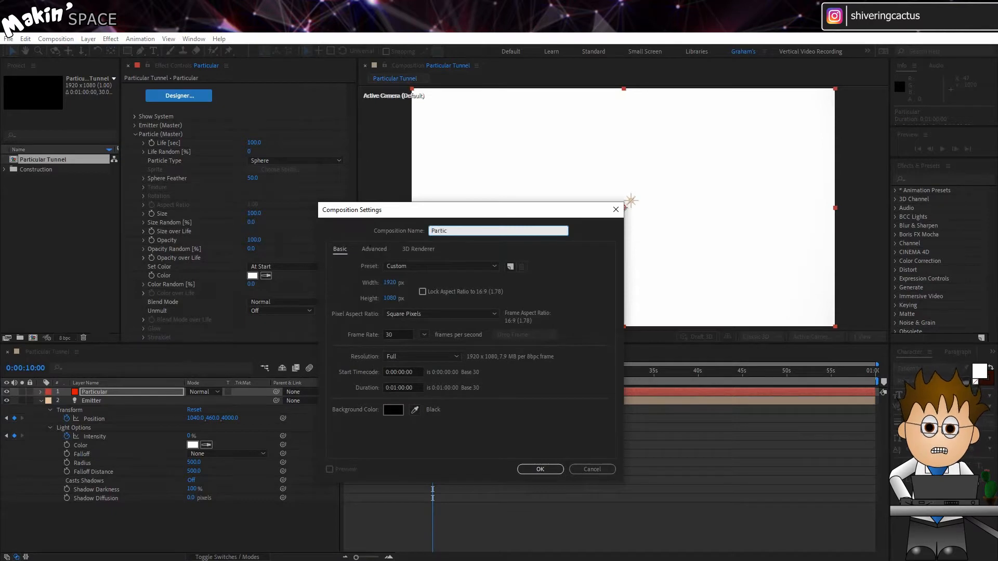
click(393, 284)
text(500)
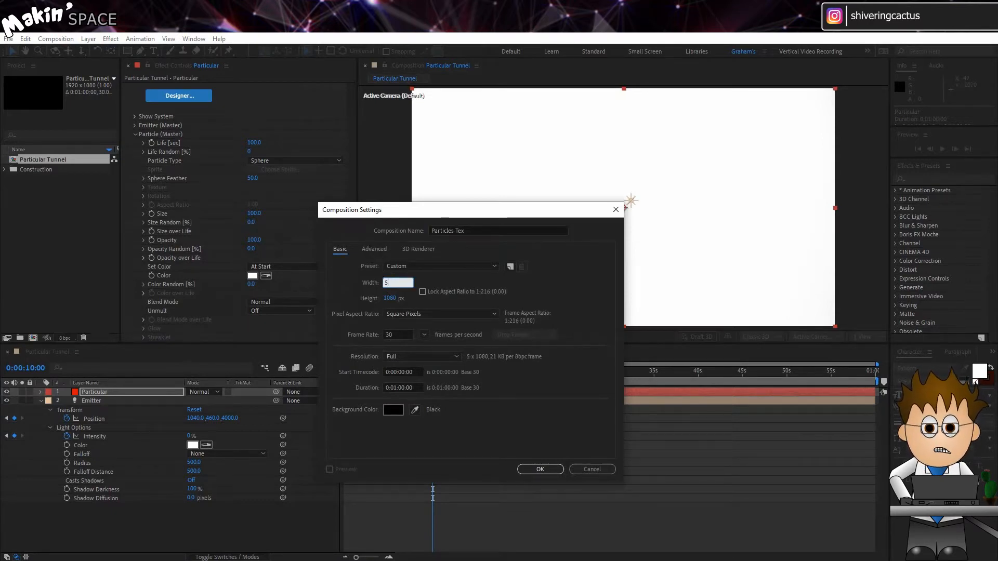
click(387, 298)
text(500)
click(506, 374)
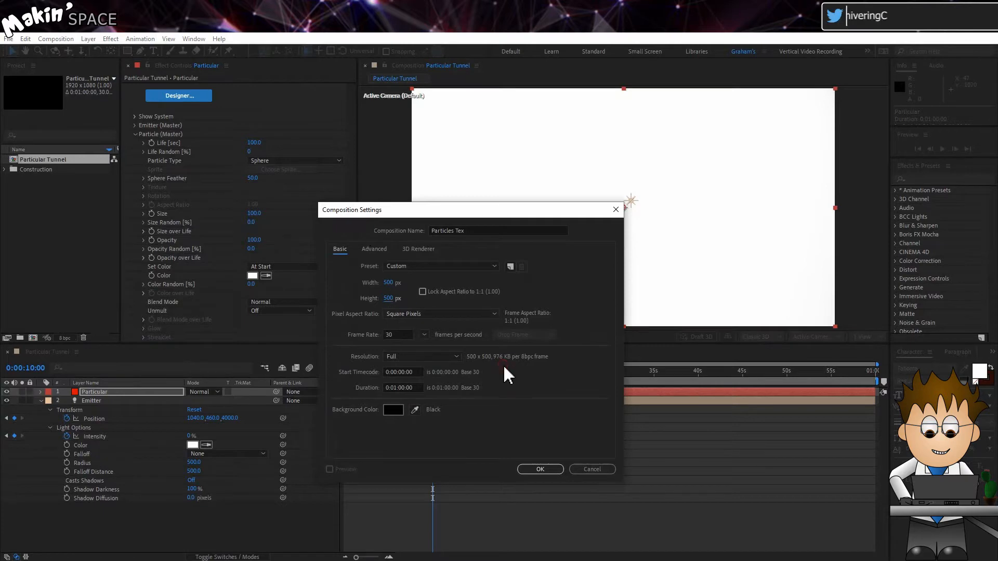
click(528, 470)
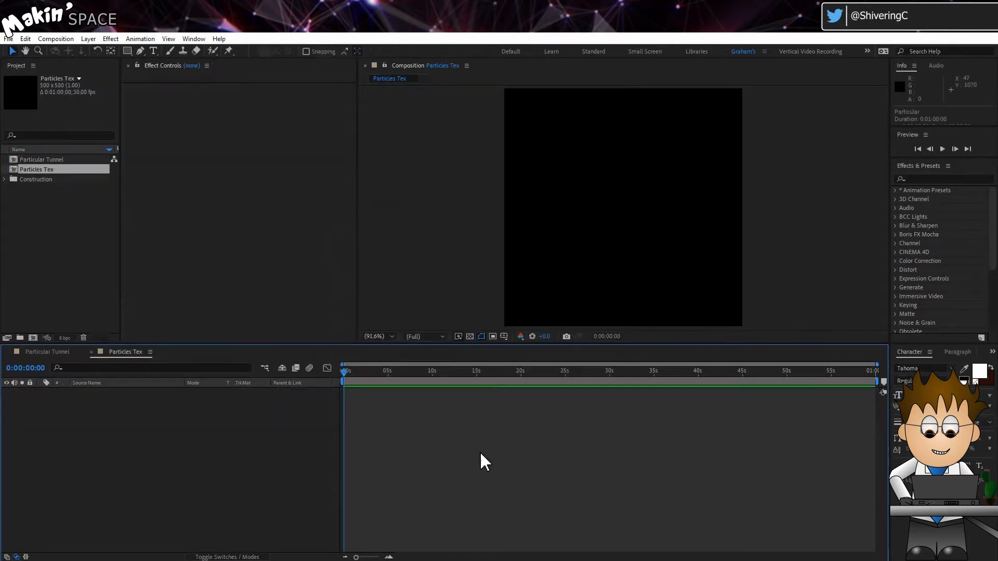
Step: Add a mid-gray solid at composition size to the Particles Tex composition
click(88, 38)
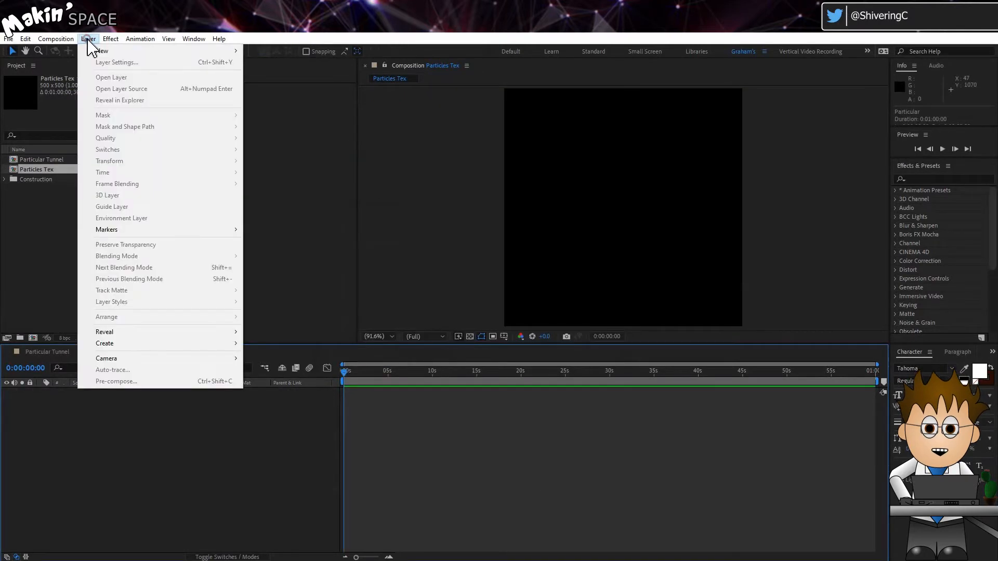
mouse_move(91, 50)
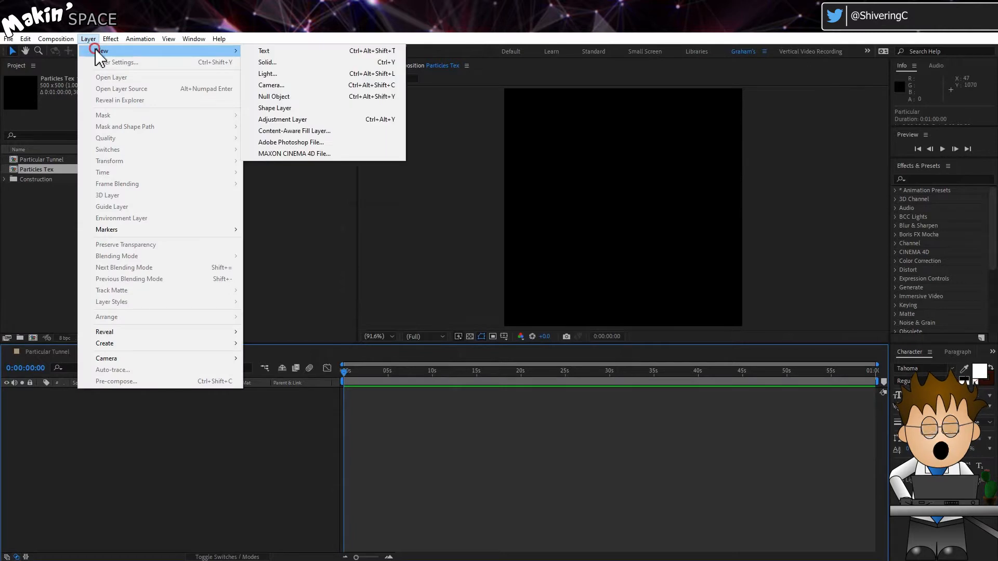
click(305, 63)
click(483, 330)
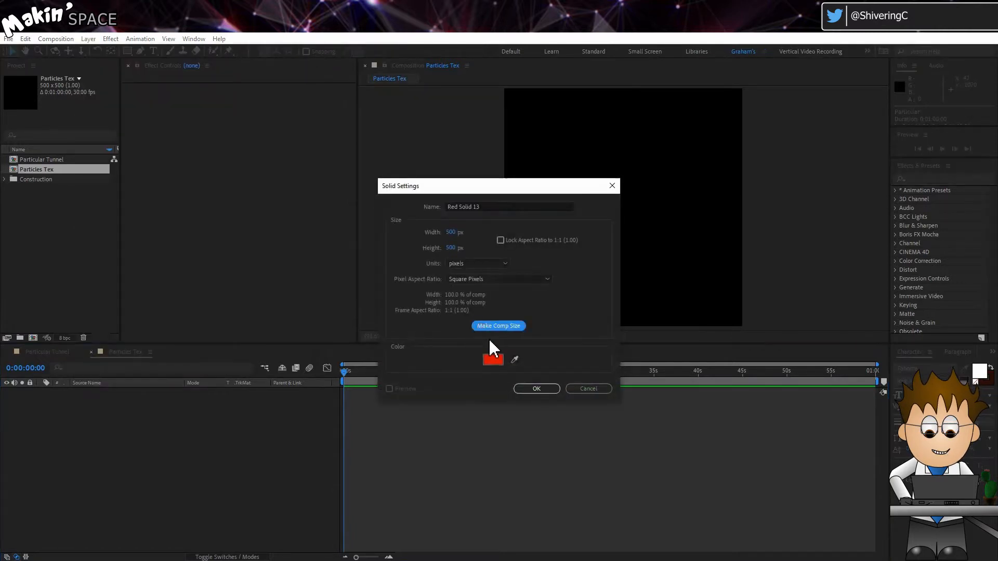
click(493, 359)
click(98, 283)
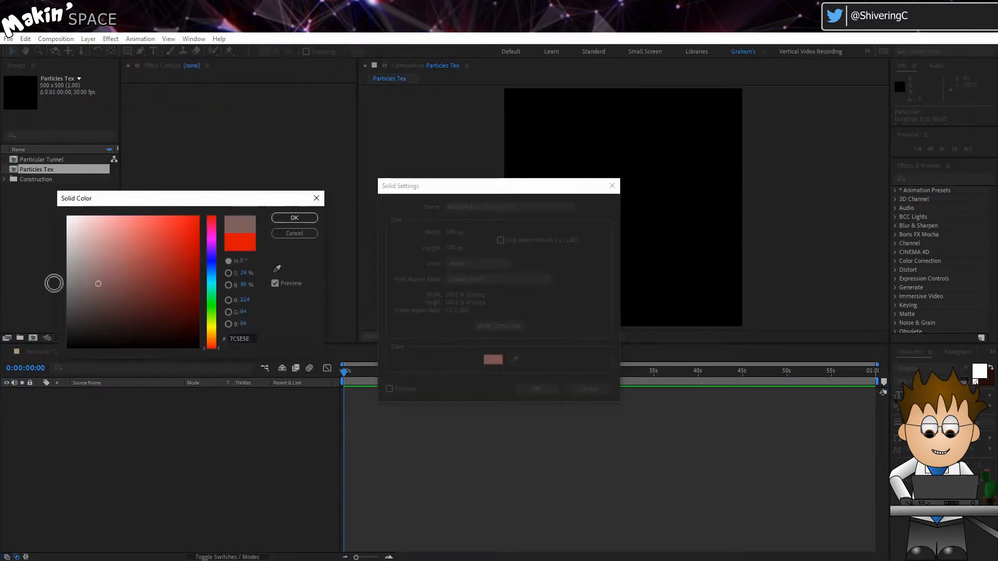
click(294, 224)
click(541, 389)
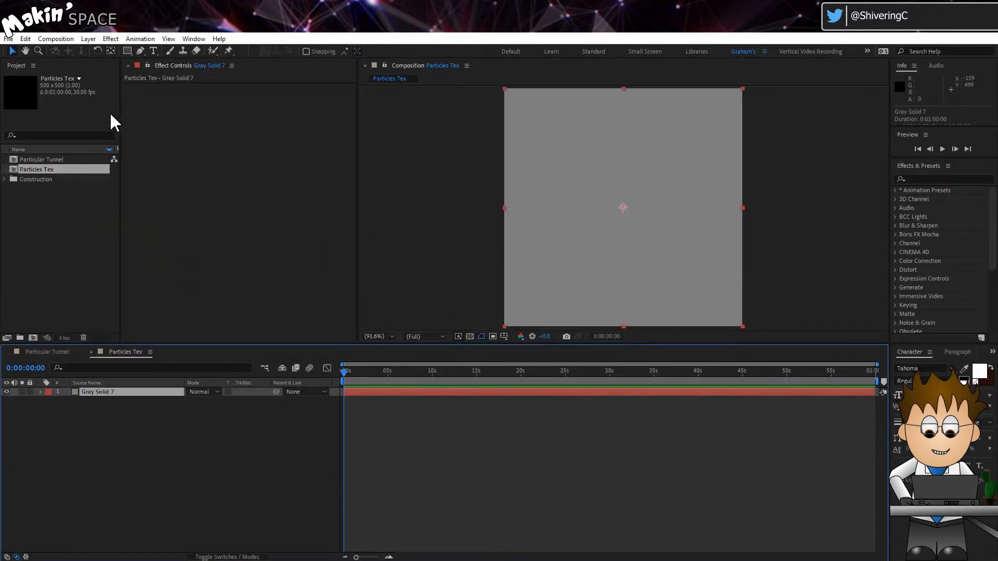
Step: Apply Turbulent Noise to the gray solid with Fractal Type Dynamic Twist, Contrast 237 and Brightness -15
click(111, 40)
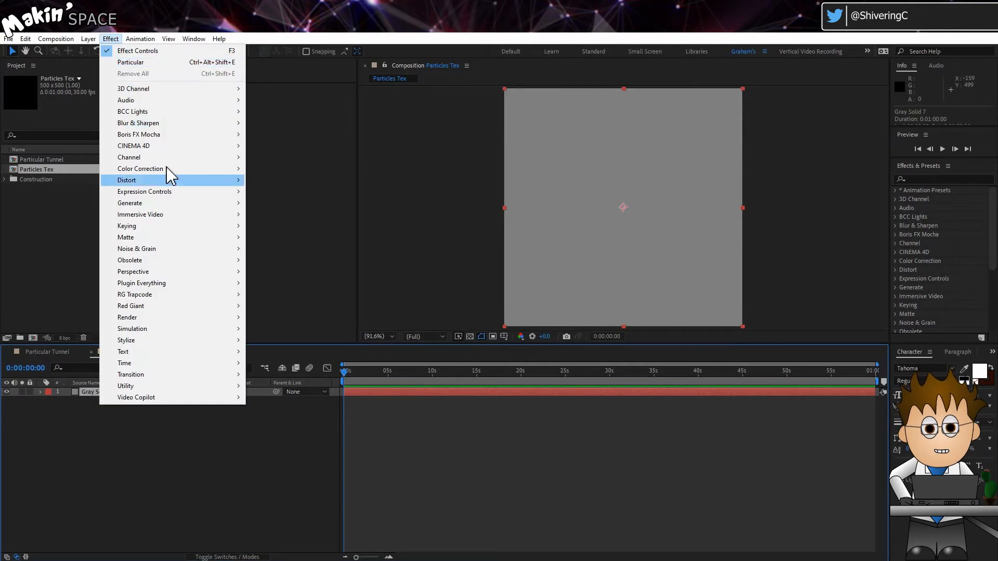
mouse_move(189, 251)
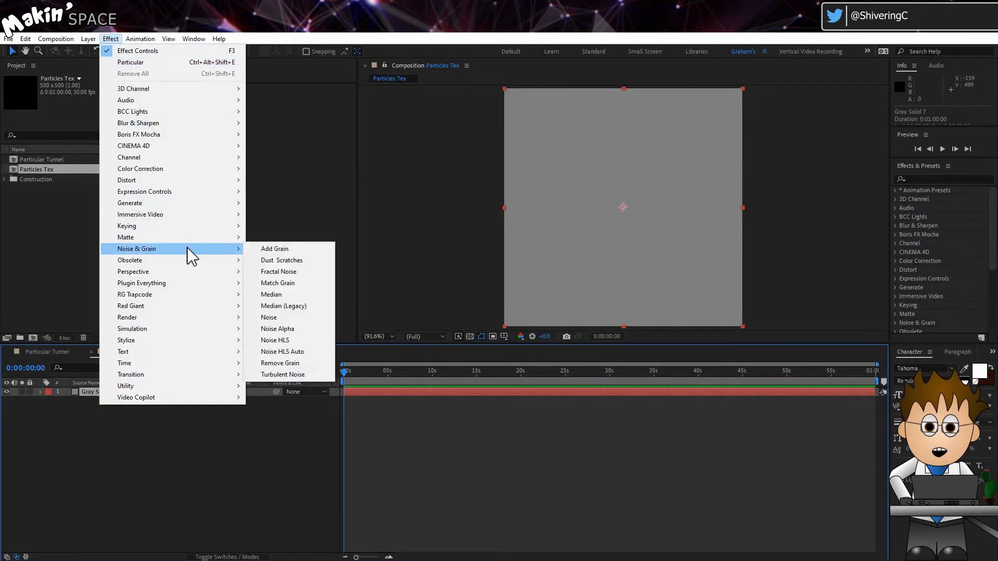
click(319, 385)
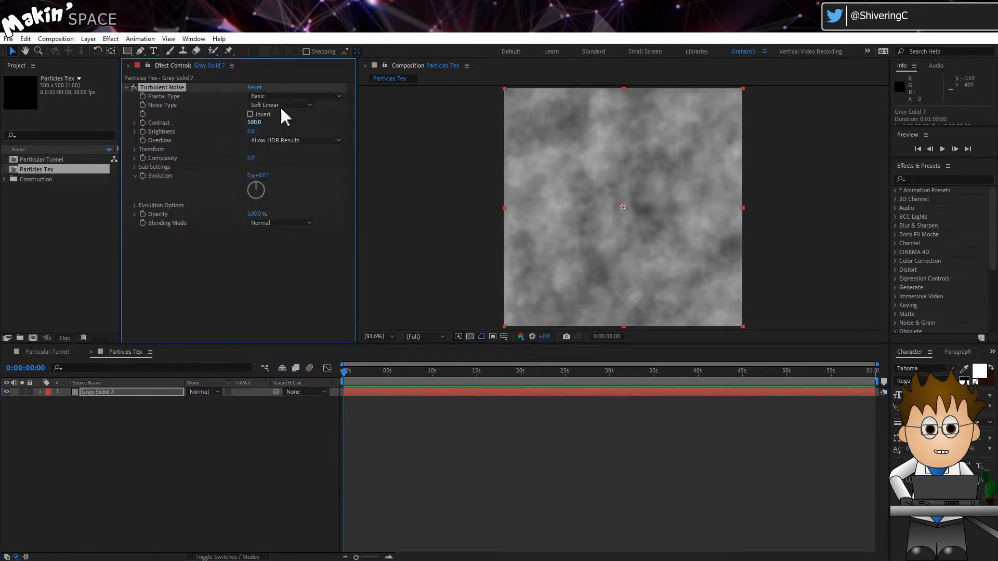
click(312, 97)
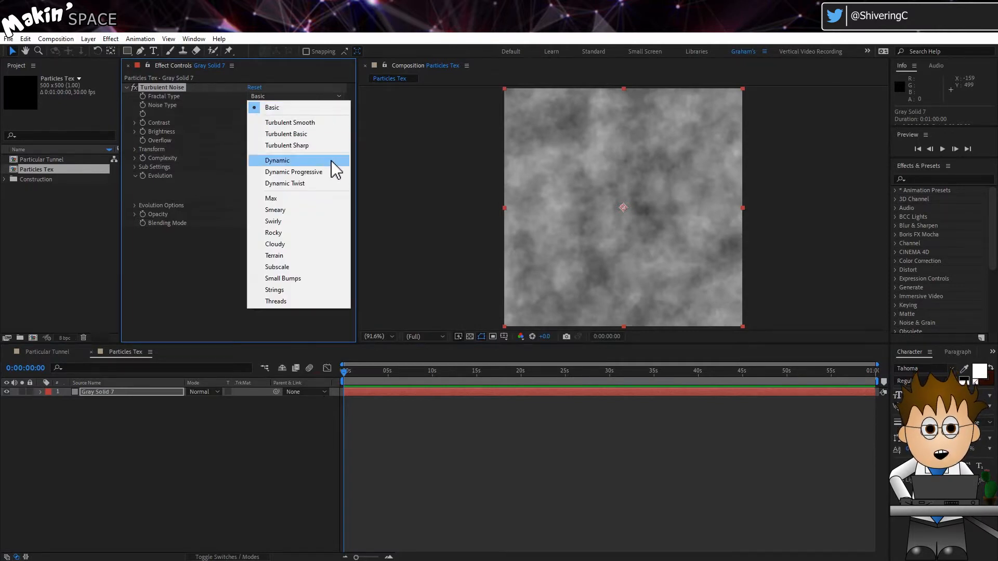
click(285, 183)
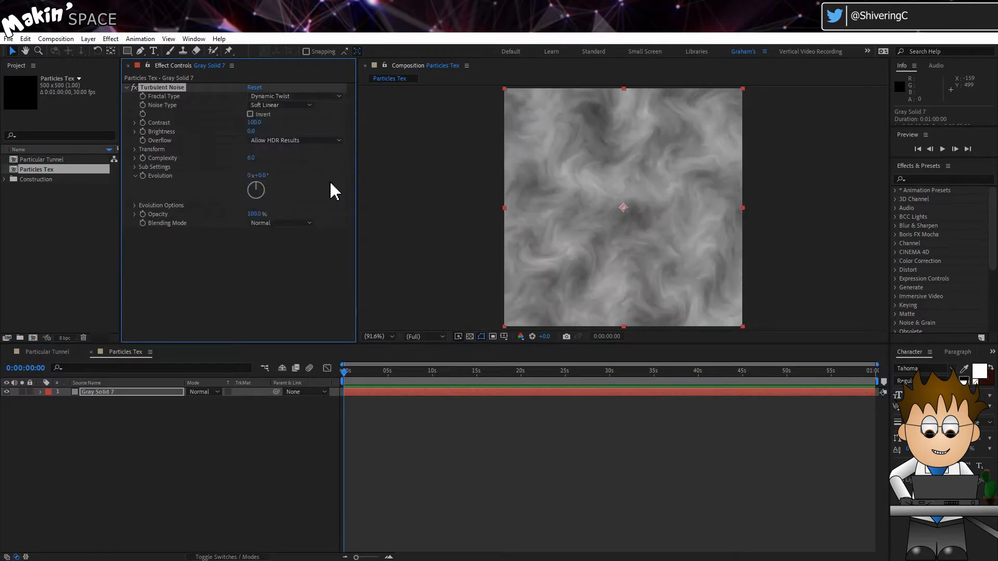
drag(254, 123, 321, 127)
mouse_move(251, 131)
mouse_down()
mouse_move(237, 131)
mouse_move(245, 134)
mouse_up()
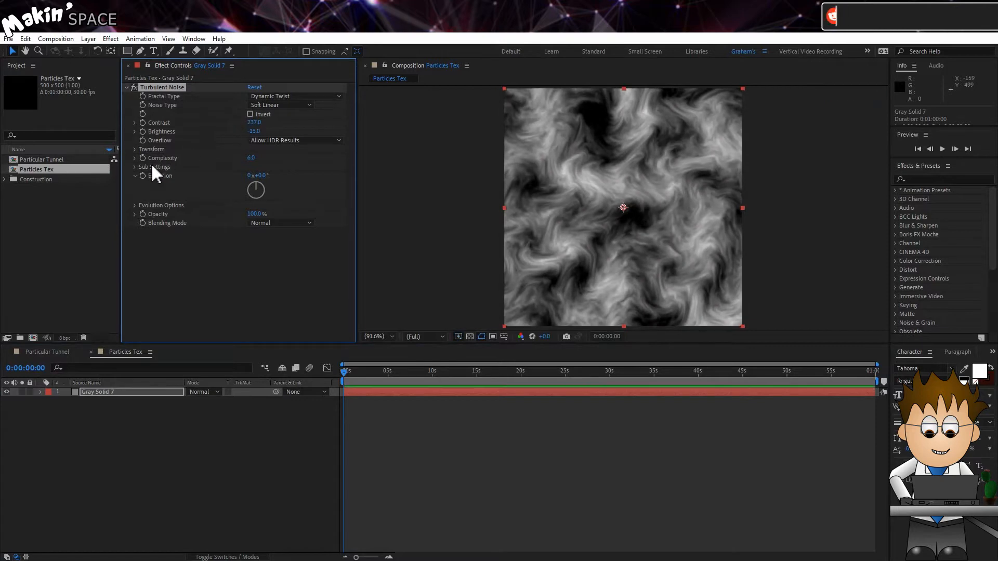
Step: Drive the noise Evolution with the expression time*1000, preview the motion and return to the start of the timeline
alt+click(143, 175)
text(time*1000)
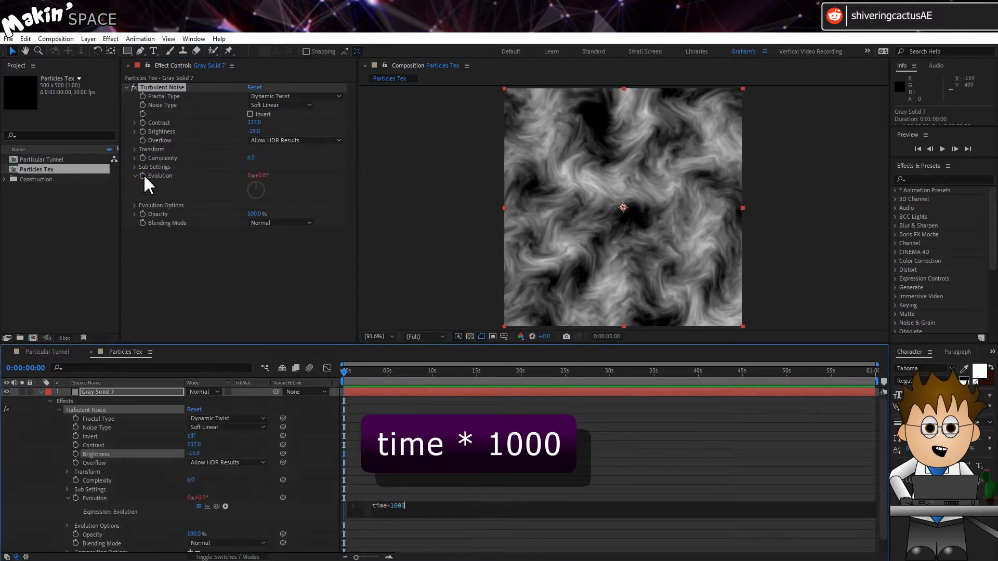
click(302, 497)
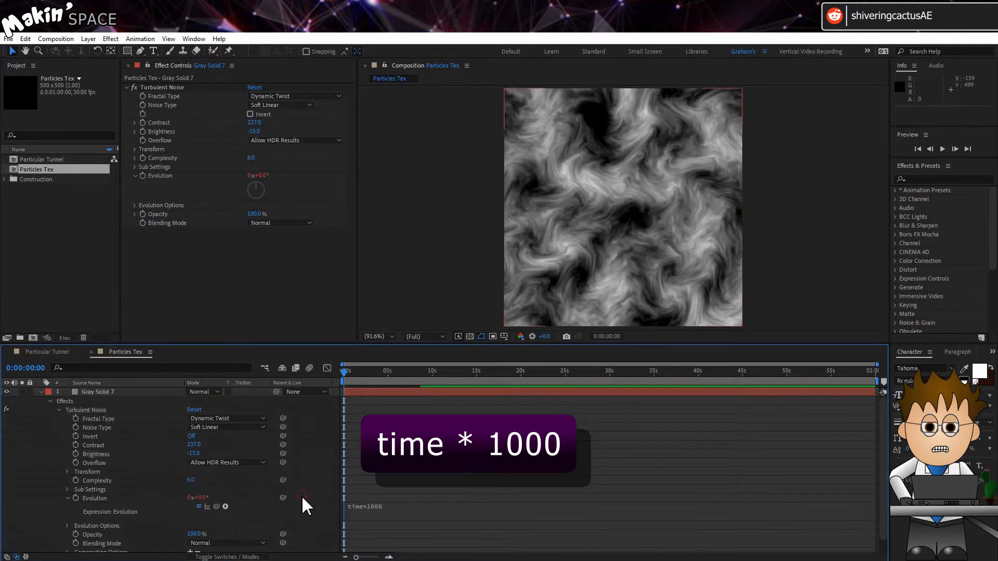
key(space)
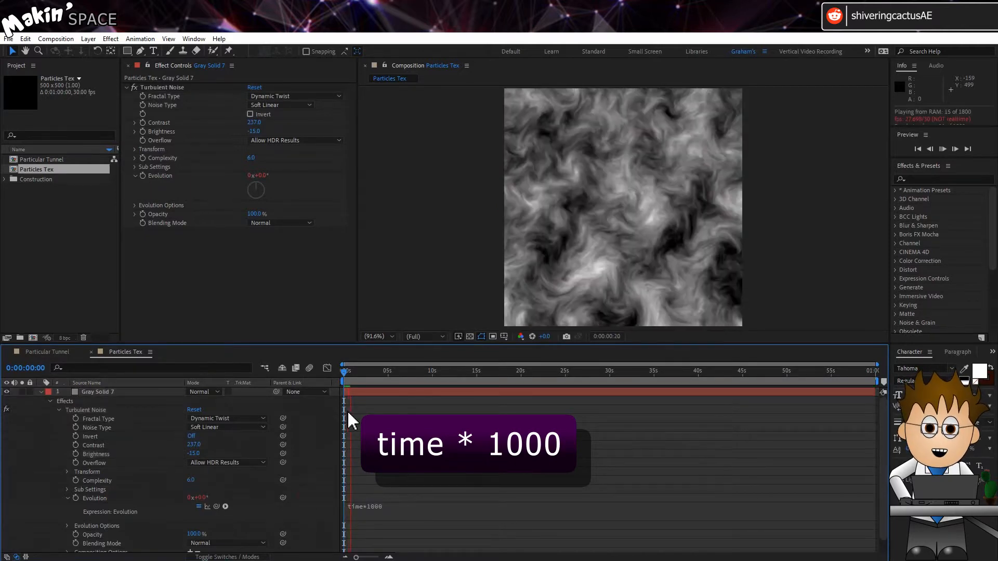
key(space)
click(342, 377)
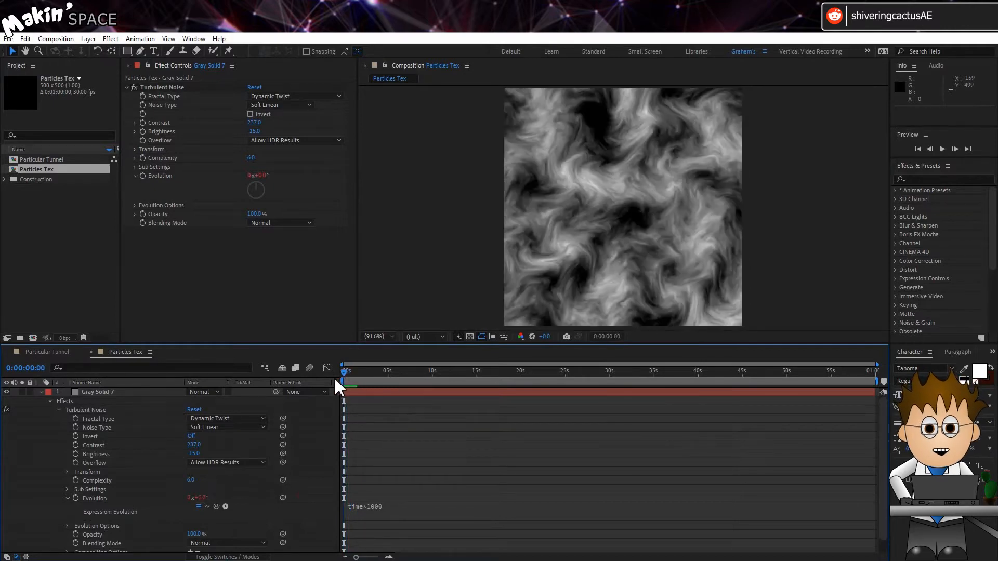
Step: Add an adjustment layer above the gray solid and apply the Circle effect to it
click(89, 39)
mouse_move(245, 63)
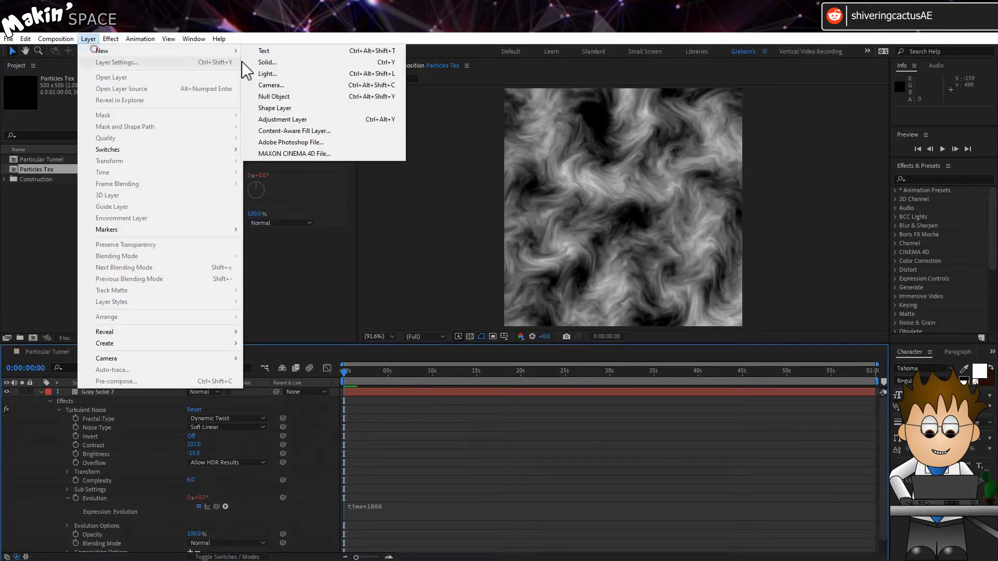
click(289, 122)
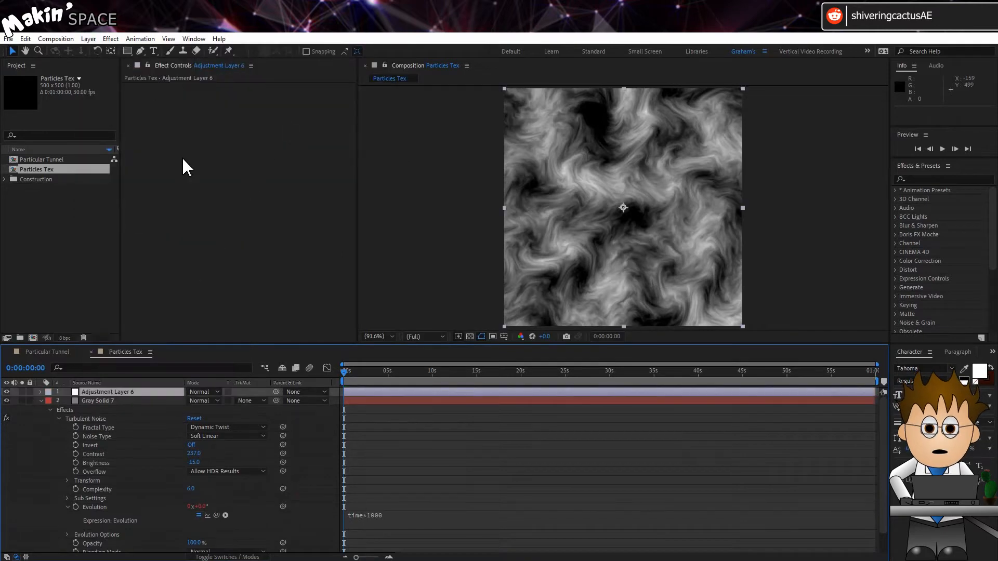
click(110, 38)
mouse_move(166, 203)
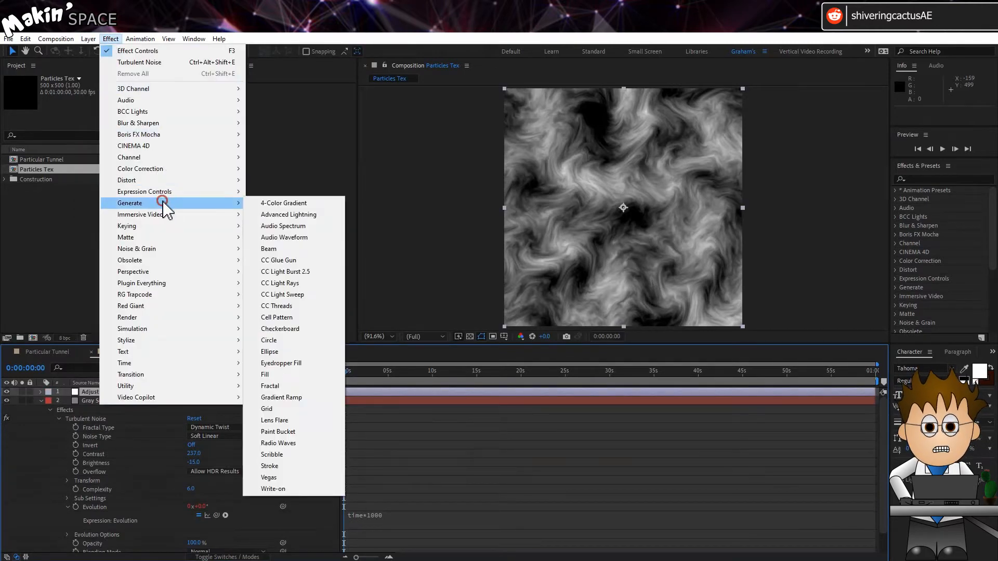
click(290, 343)
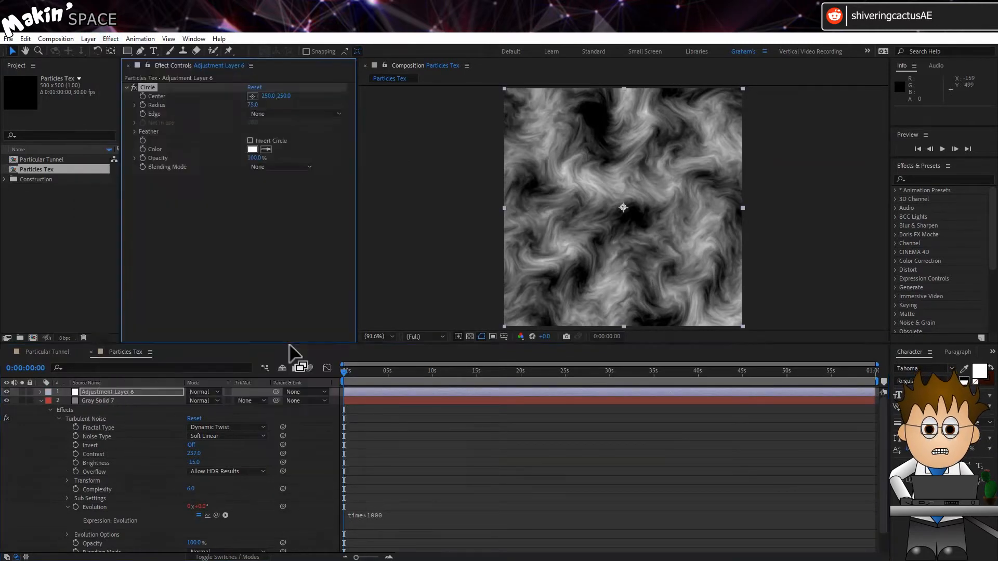
Step: Set the Circle's Radius to 200, Feather Outer Edge to 50 and Blending Mode to Stencil Alpha
click(256, 105)
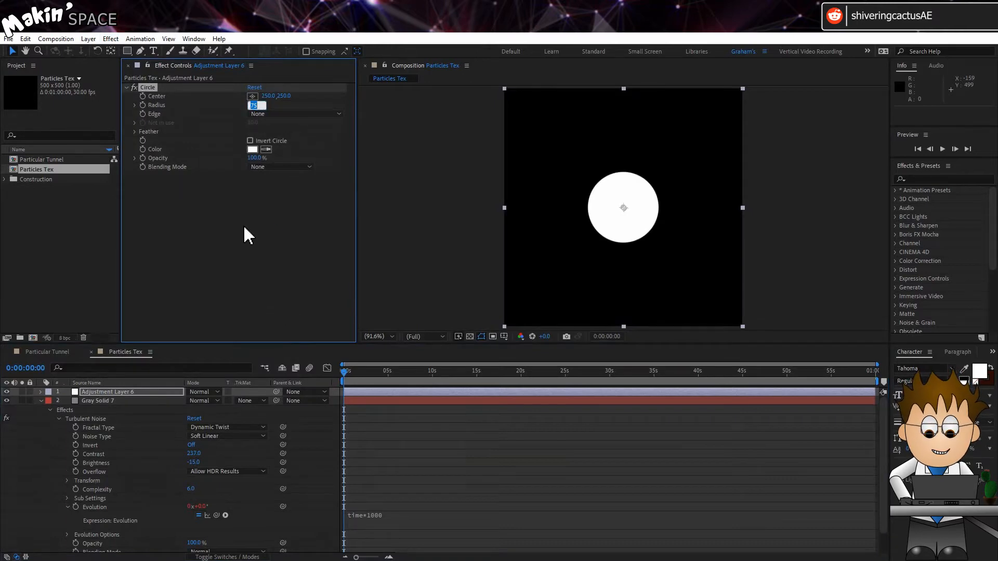
key(Return)
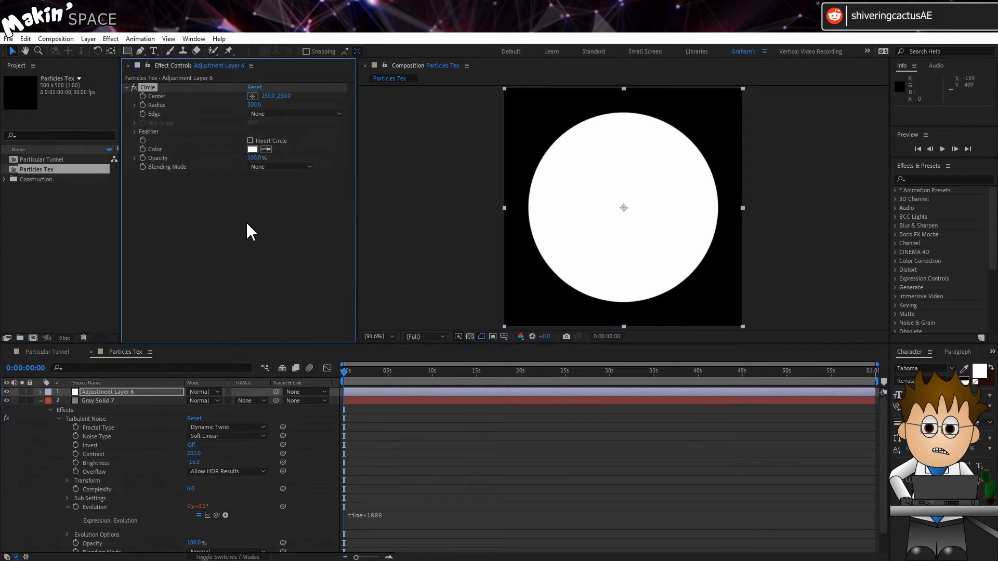
click(134, 132)
click(255, 140)
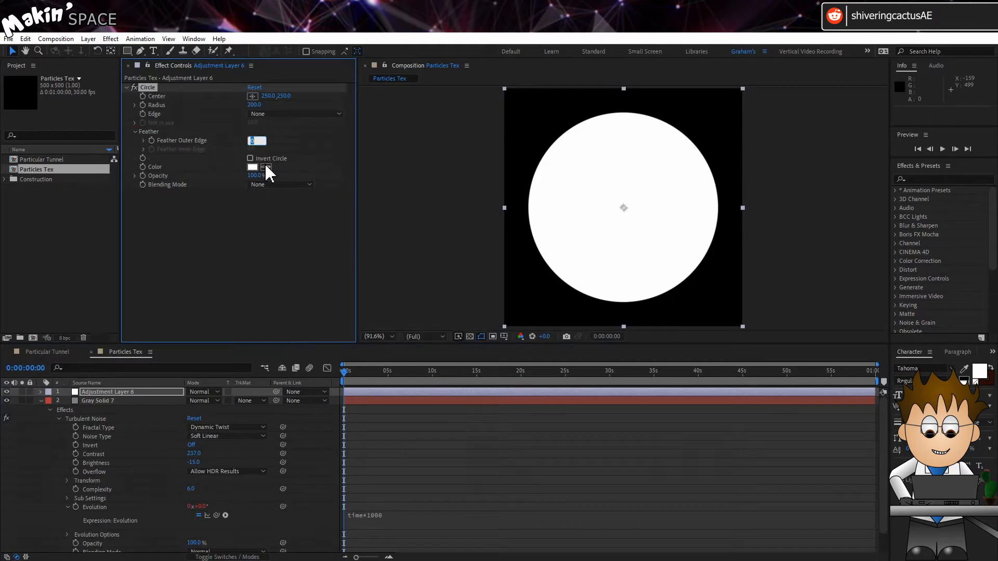
key(Return)
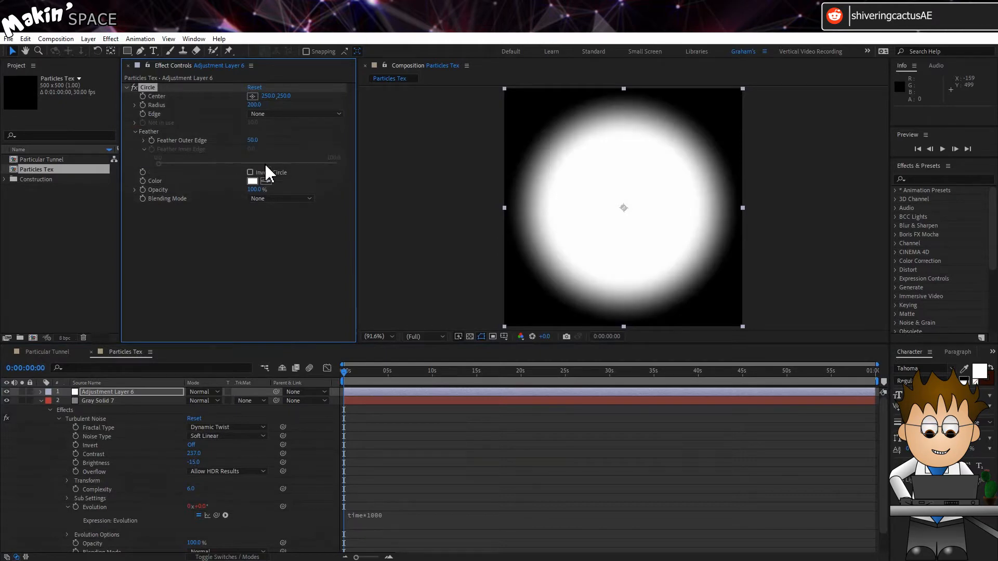
click(294, 199)
click(313, 232)
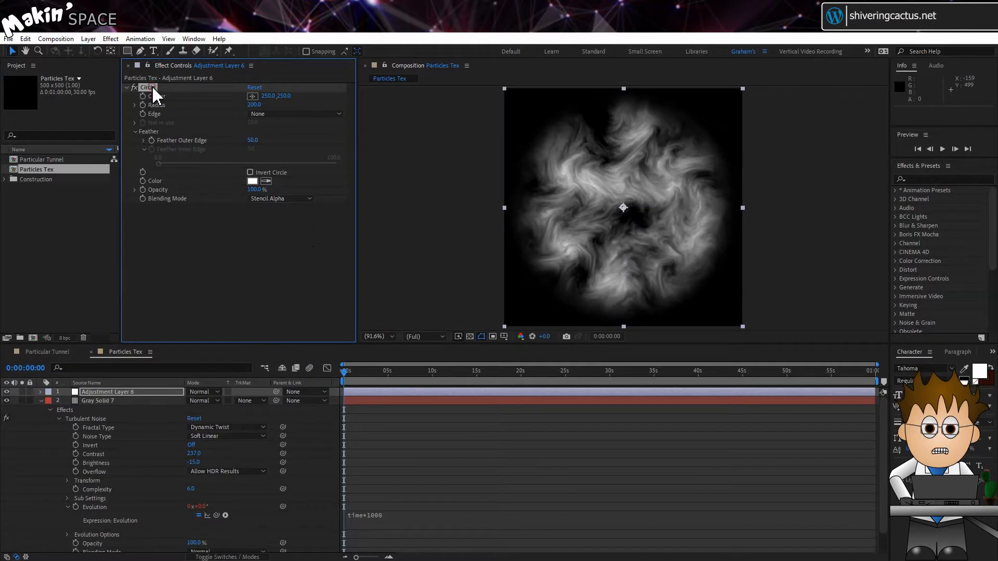
Step: Duplicate the Circle effect and set the copy's Radius to 75
click(25, 39)
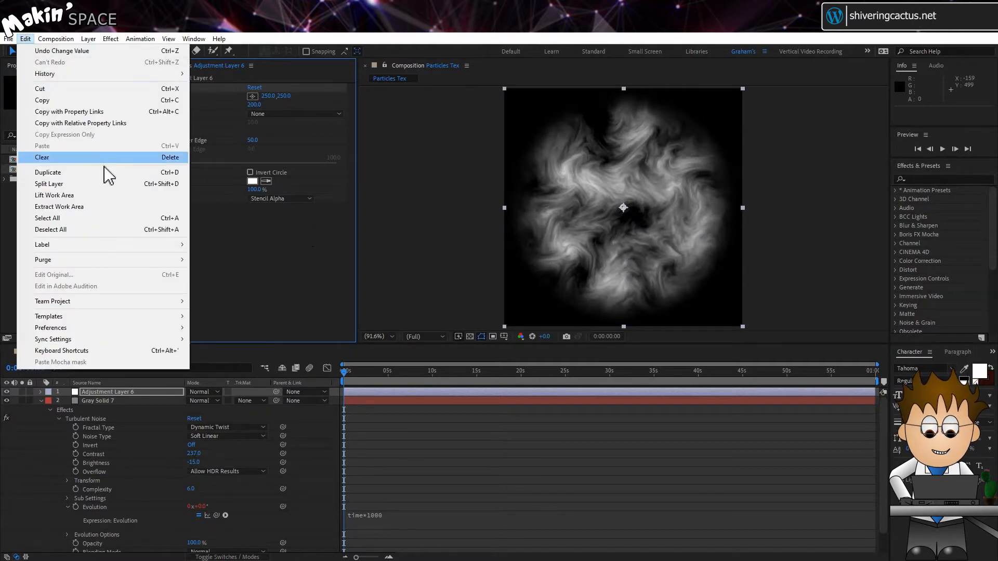
click(105, 174)
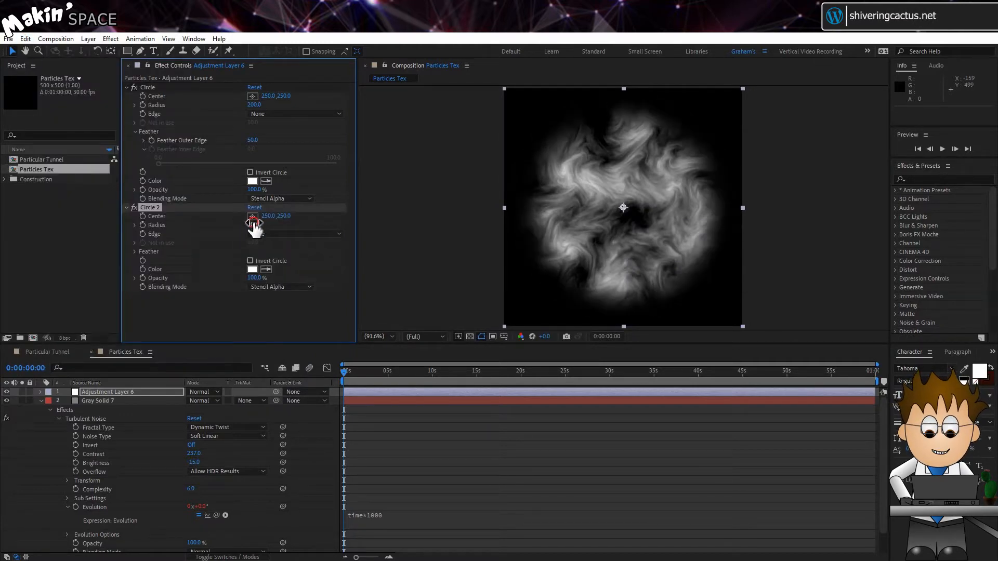
text(75)
key(Return)
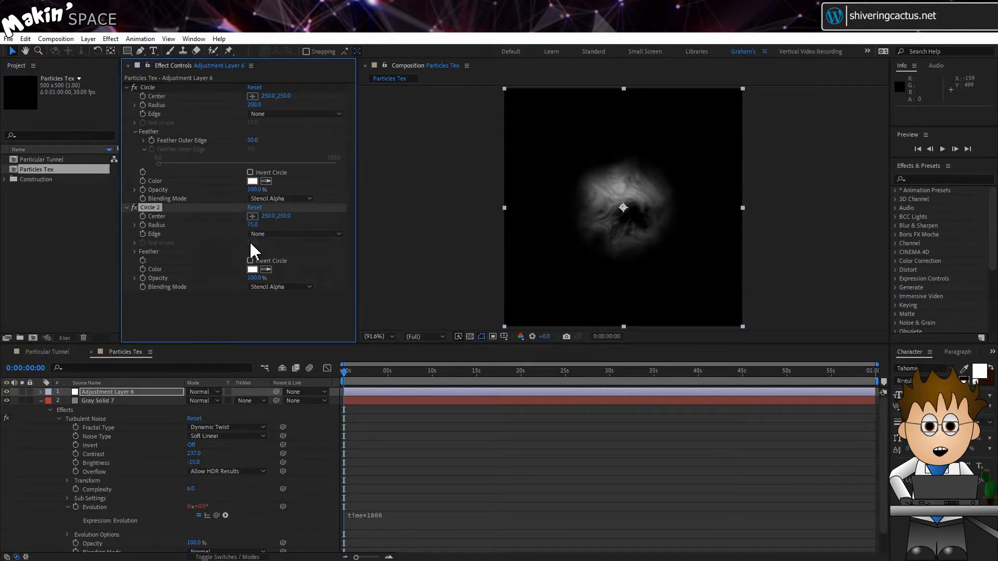
Step: Set Circle 2's Feather Outer Edge to 15, invert the circle and show the transparency grid
click(136, 252)
click(252, 261)
text(15)
key(Return)
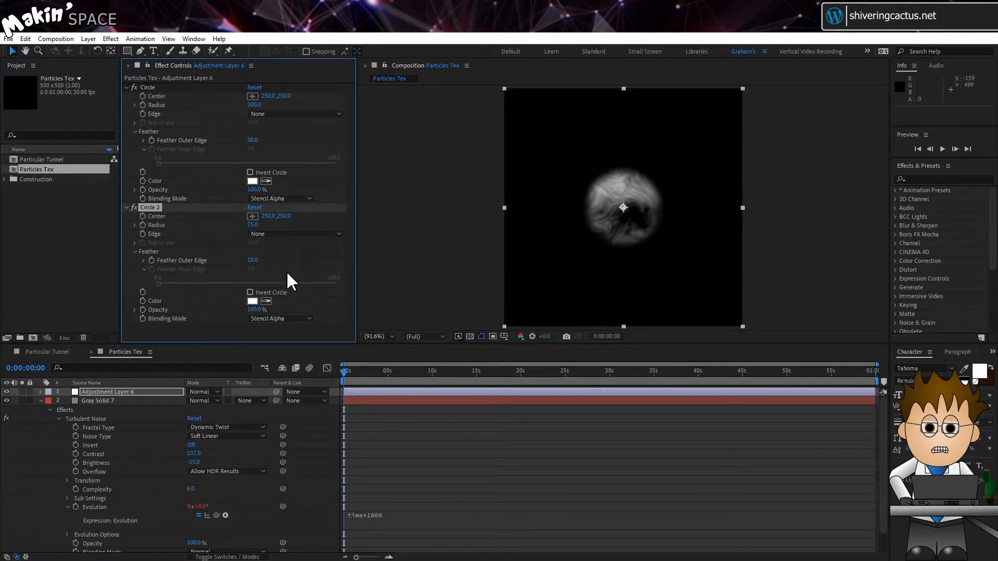
click(249, 293)
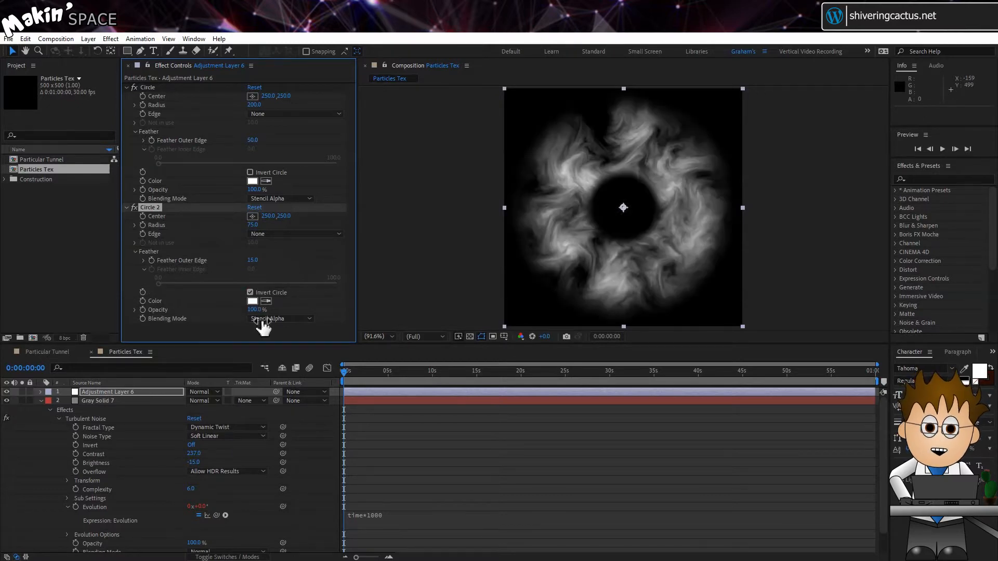
click(469, 336)
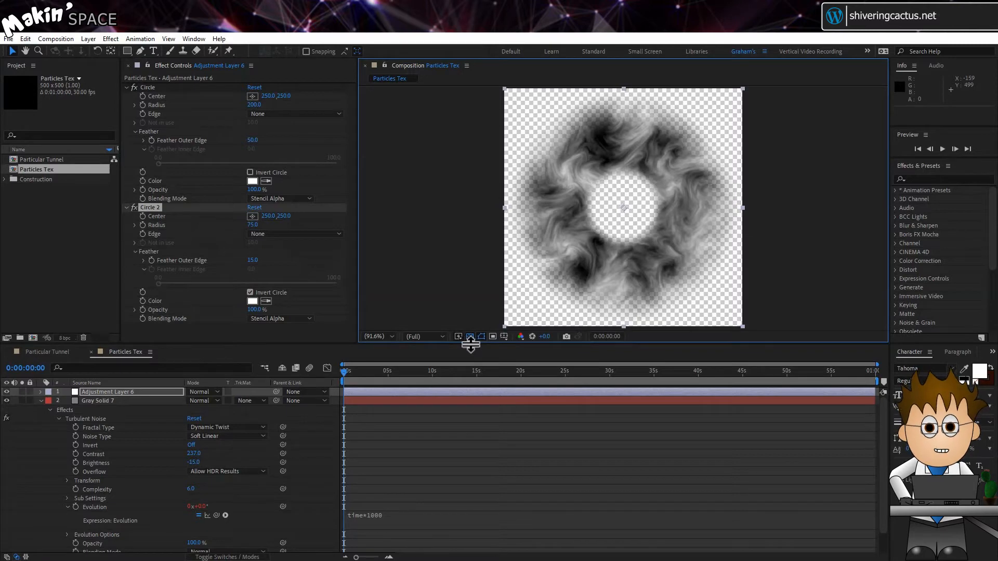
Step: Add the Particles Tex composition as the lowest layer of Particular Tunnel and hide it
click(45, 352)
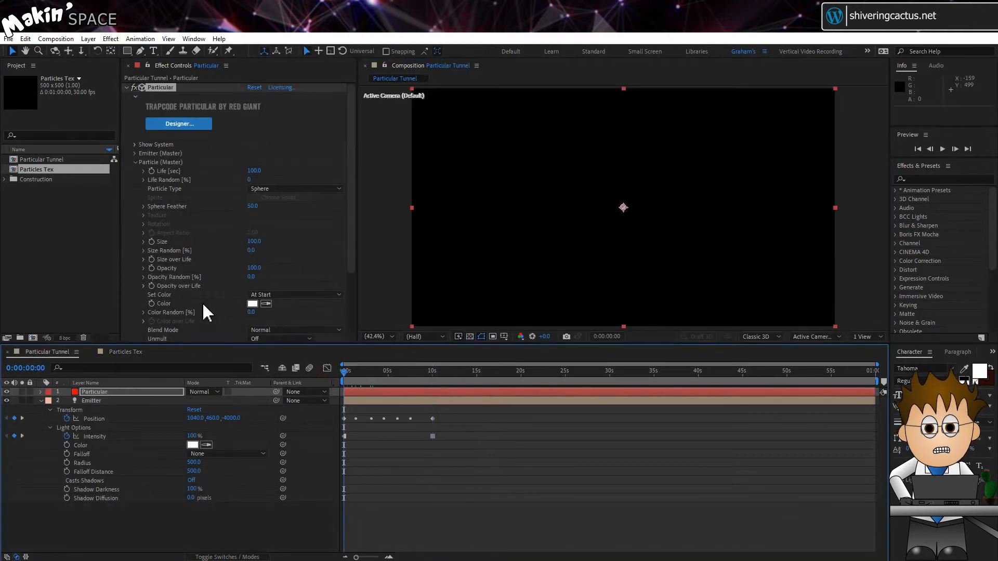
shift+click(41, 176)
drag(39, 170, 67, 498)
click(6, 507)
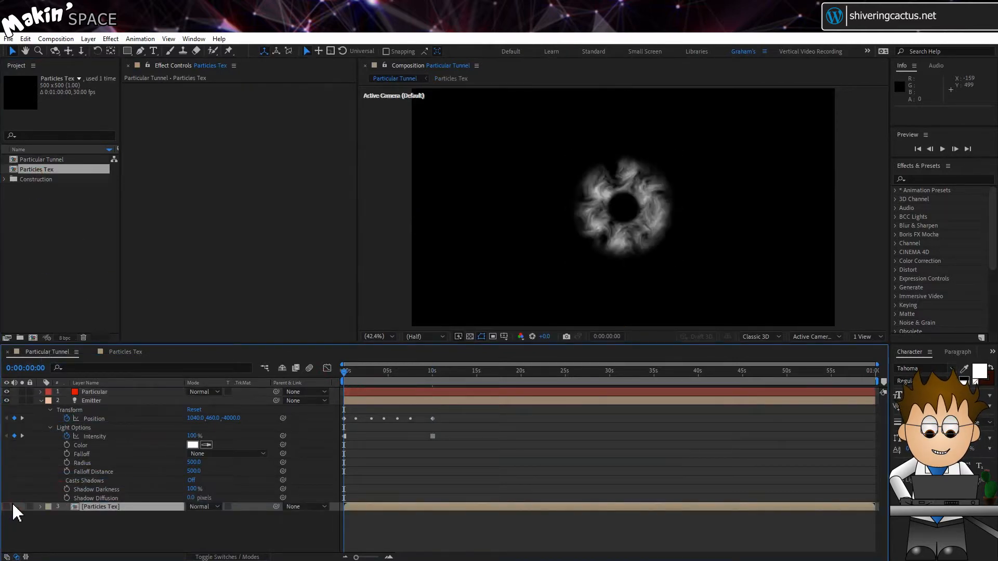
Step: Change the Particle Type of the Particular effect to Sprite
click(116, 391)
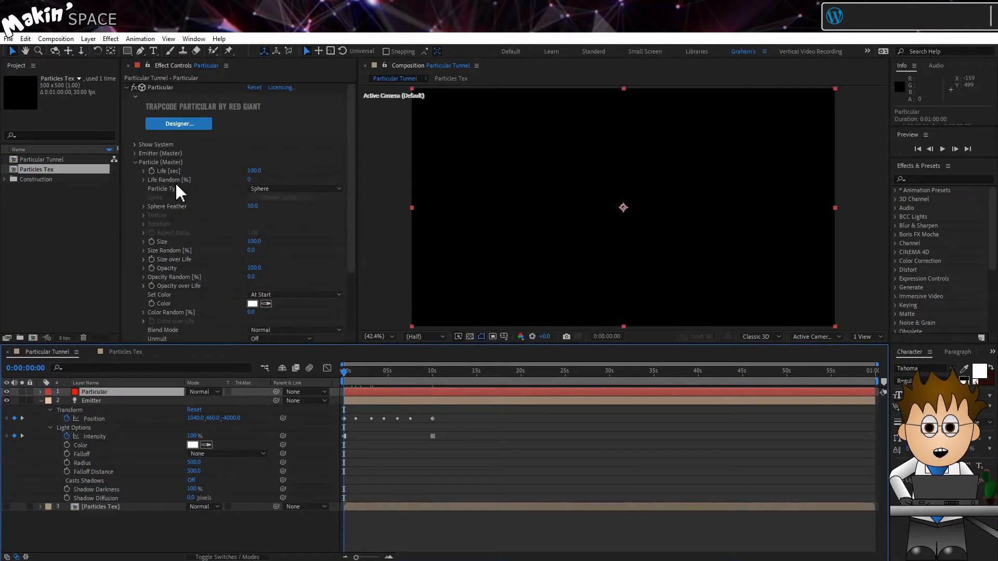
scroll(208, 202, down, 1)
click(333, 165)
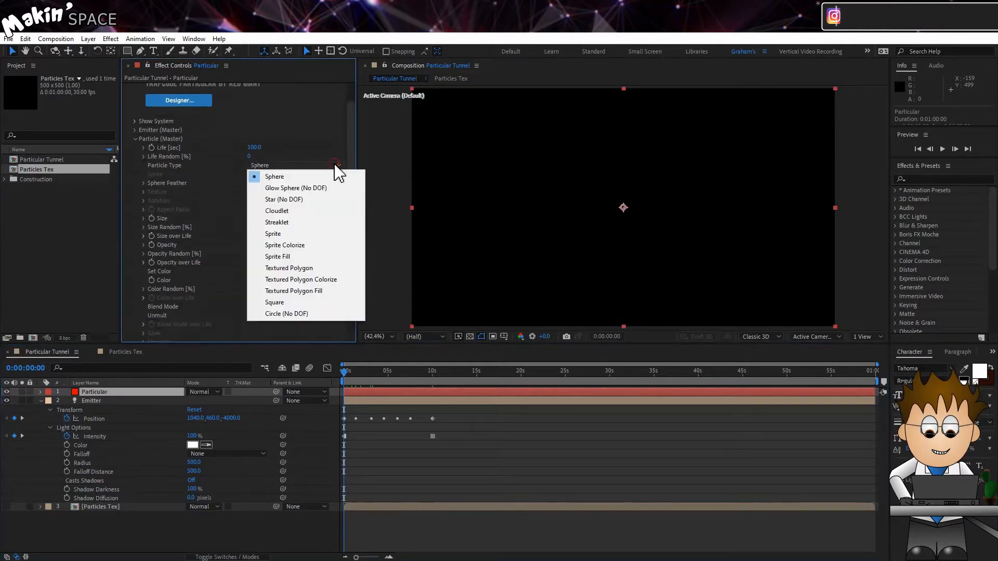
click(333, 235)
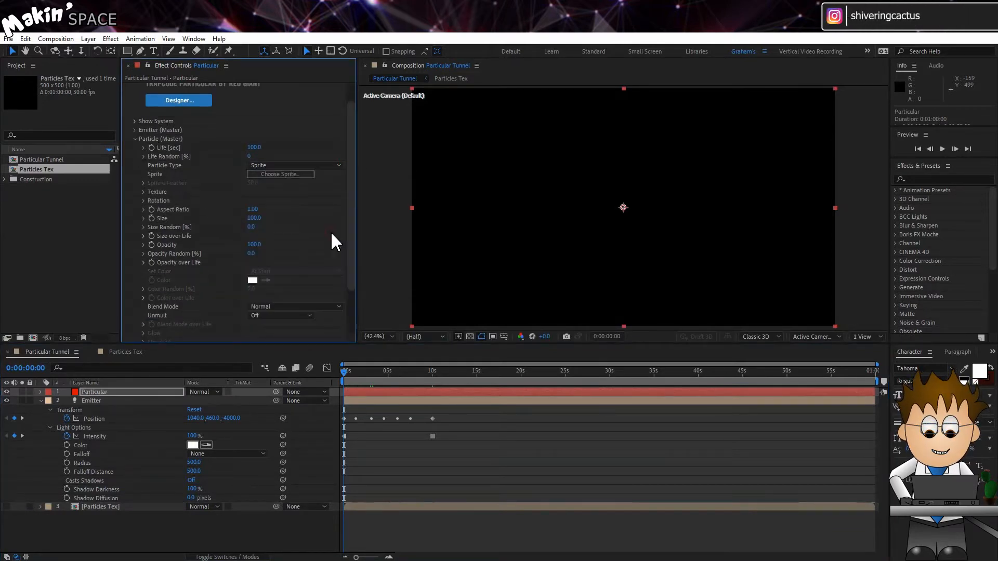
Step: Use the Particles Tex layer as the sprite texture with Time Sampling set to Random - Still Frame
click(144, 192)
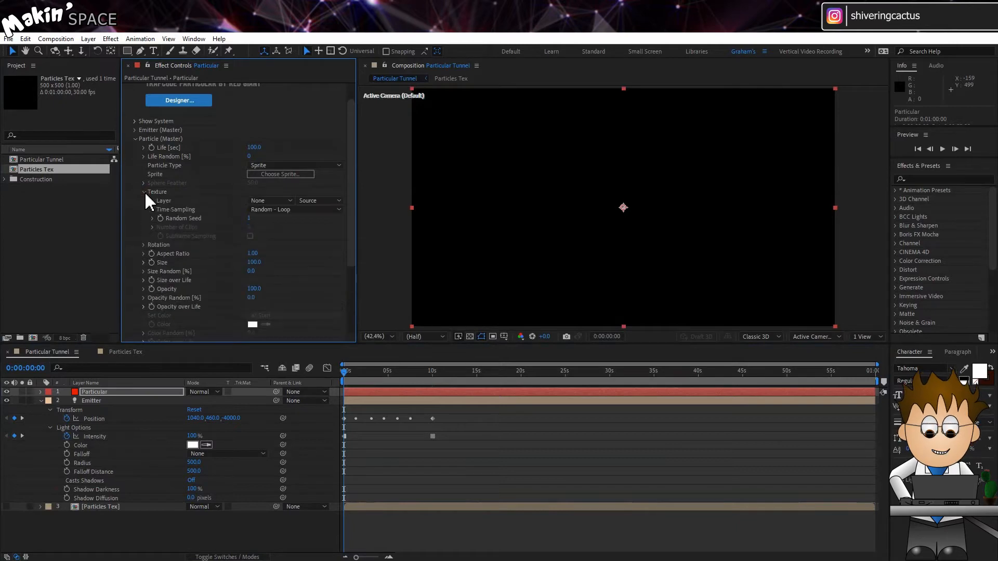
click(271, 200)
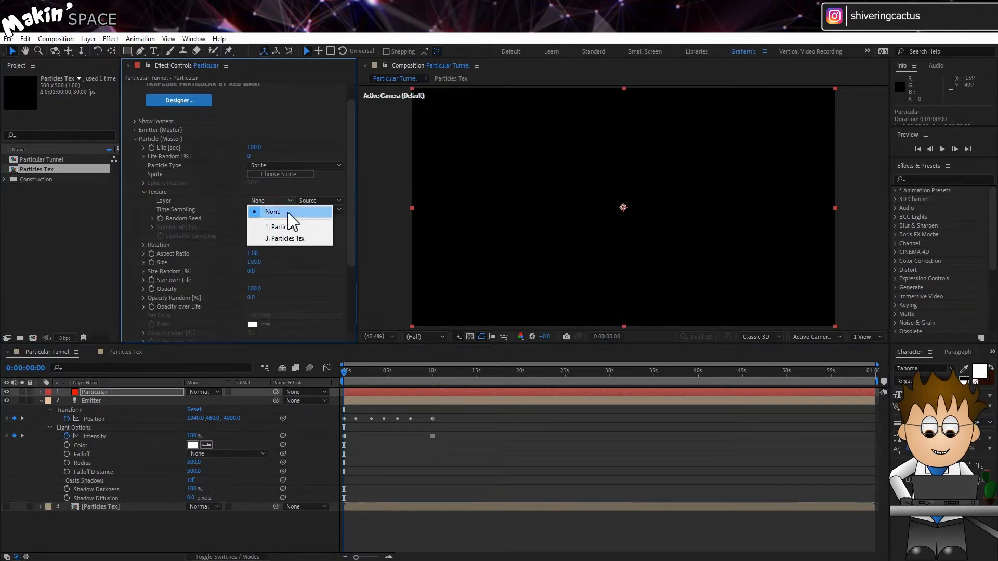
click(313, 241)
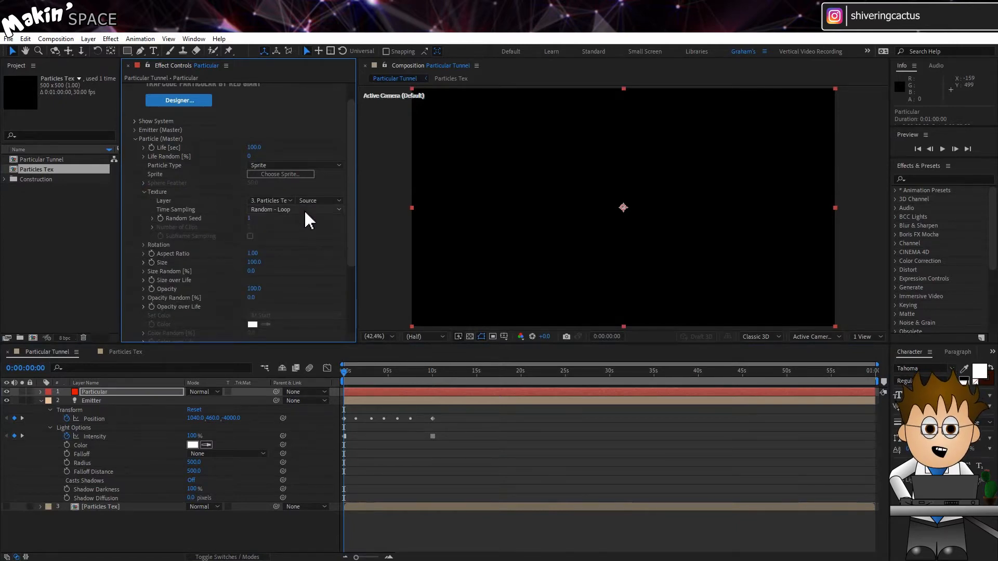
click(307, 210)
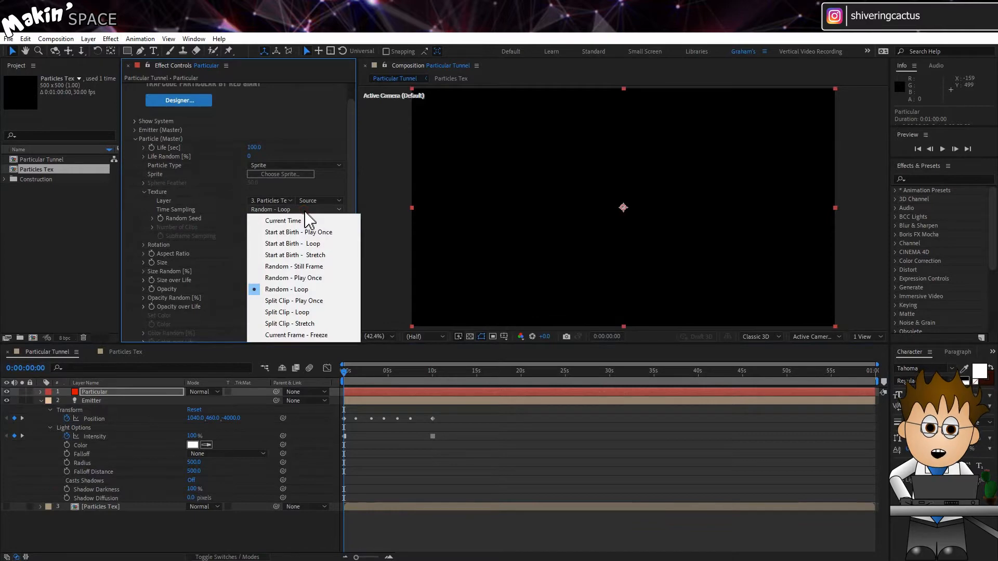
click(330, 267)
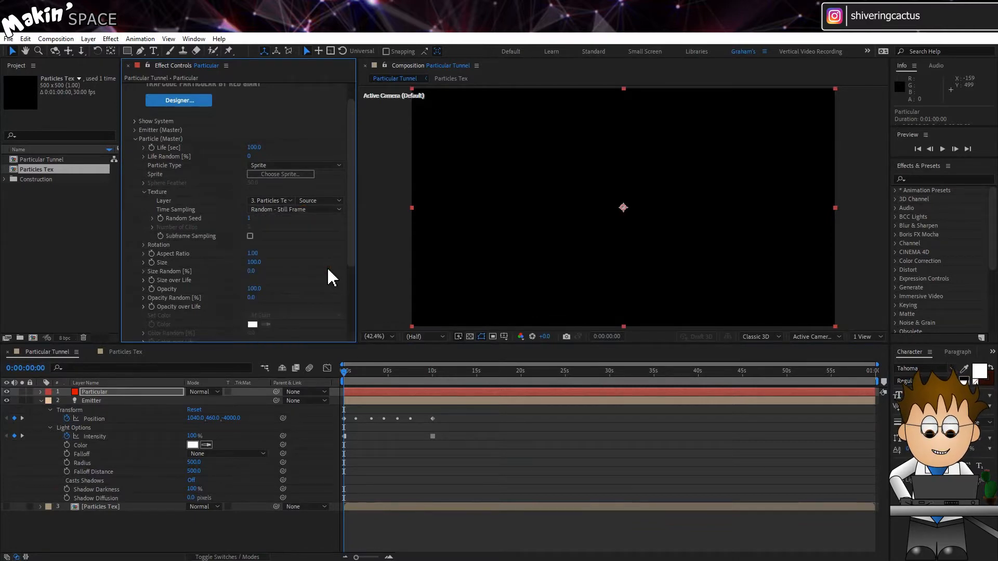
Step: Turn on Orient to Motion for the particles and drive Rotate Z with the expression time*1000
click(146, 244)
click(272, 254)
click(270, 276)
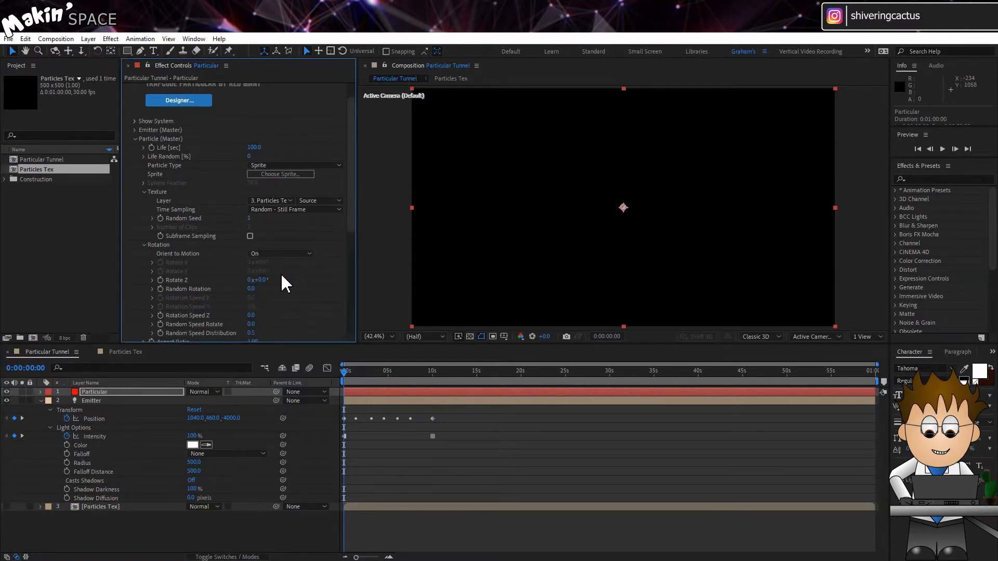
alt+click(160, 280)
text(time*1000)
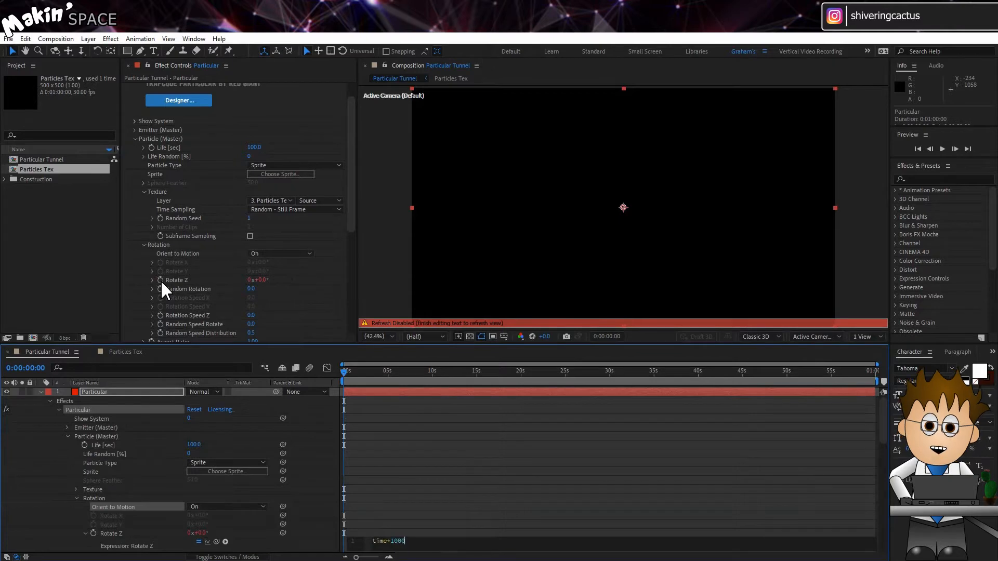
click(297, 287)
Step: Set the particles' Rotation Speed Z to 20
scroll(297, 289, down, 1)
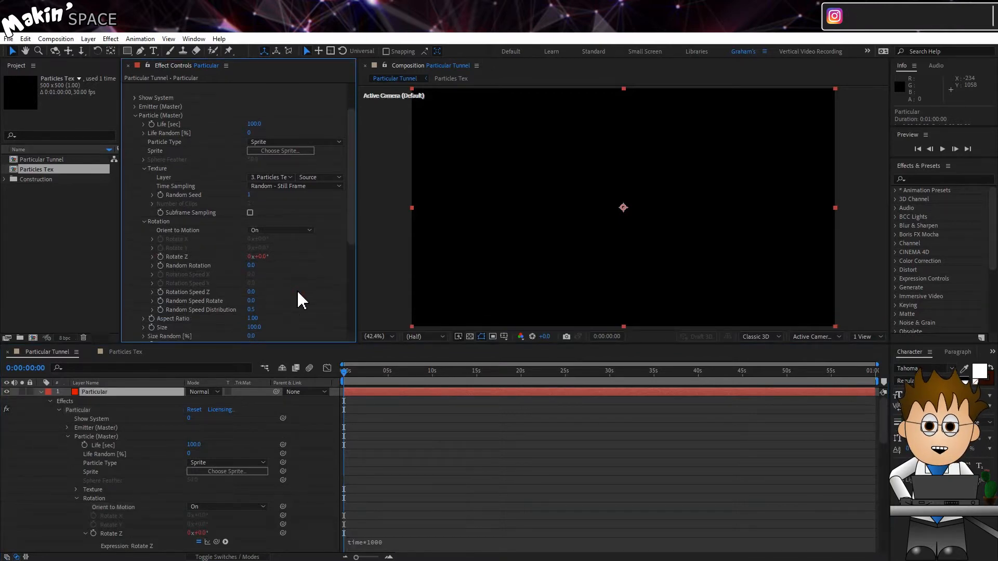
click(250, 292)
text(20)
key(Return)
scroll(307, 286, down, 3)
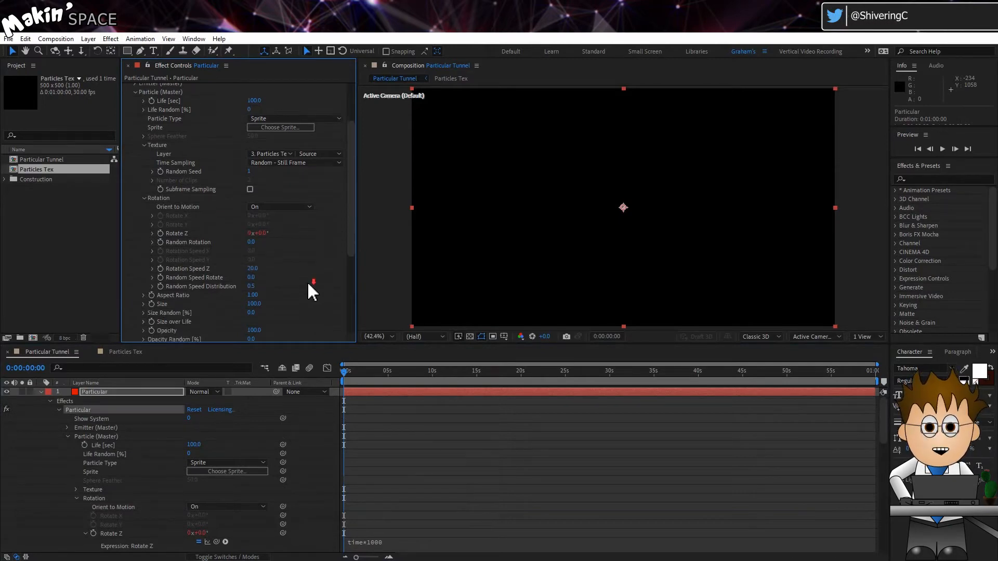
click(254, 258)
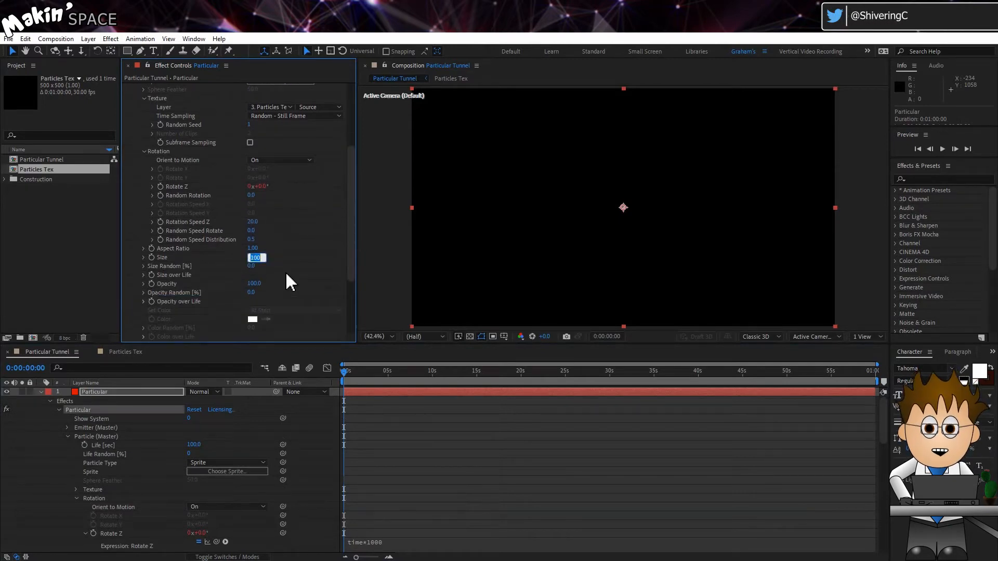
key(Return)
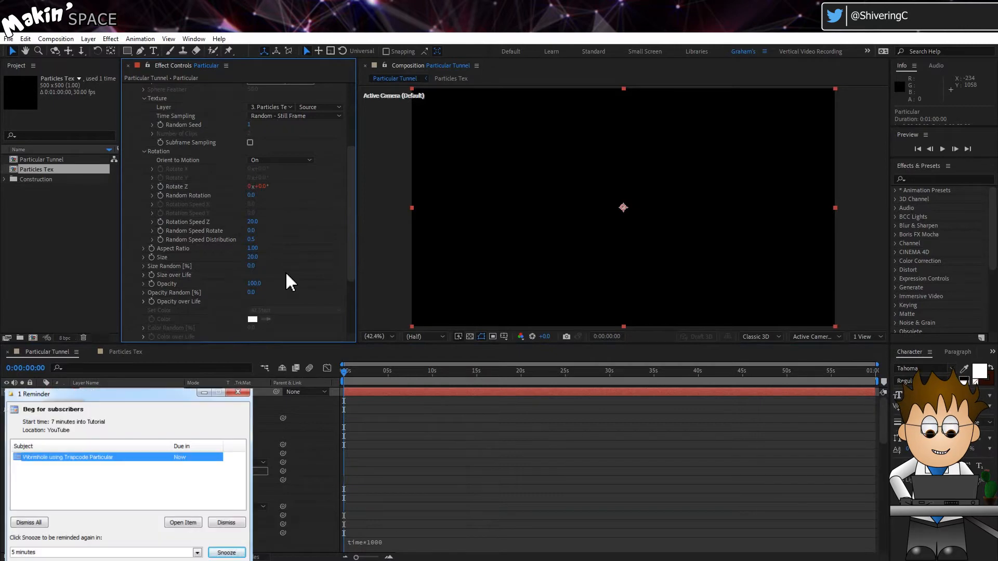
key(ctrl+z)
Step: Set the particles' Size Random to 20%
click(252, 266)
text(20)
key(Return)
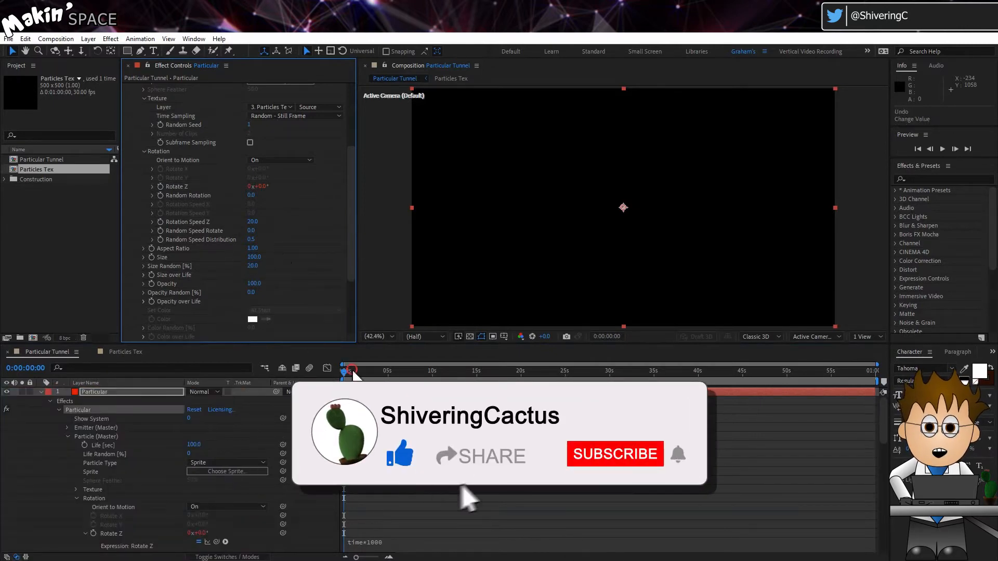
Step: Move to the end of the emitter's path near 10 seconds and inspect the particles in the Front and Active Camera views
drag(354, 372, 432, 372)
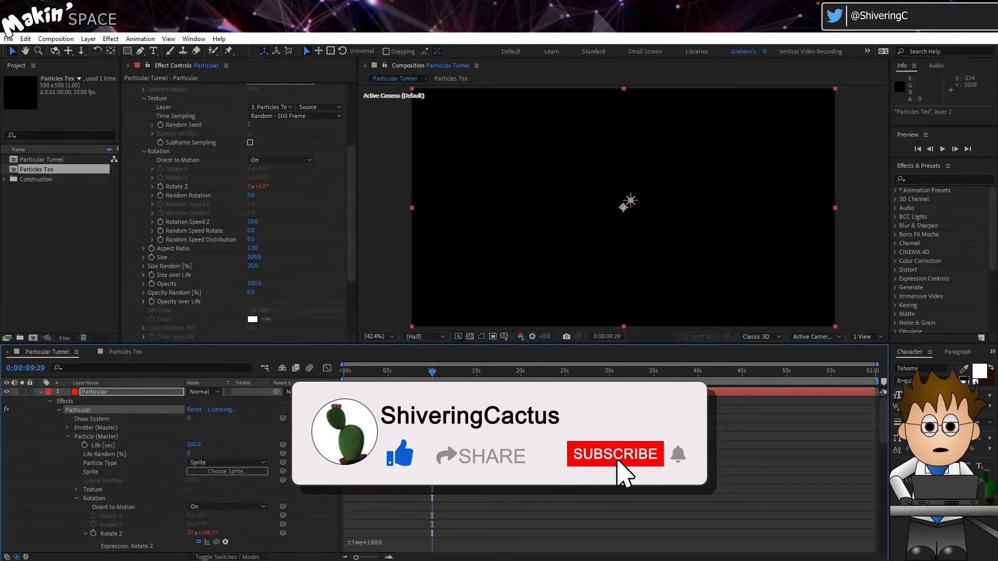
scroll(224, 411, down, 5)
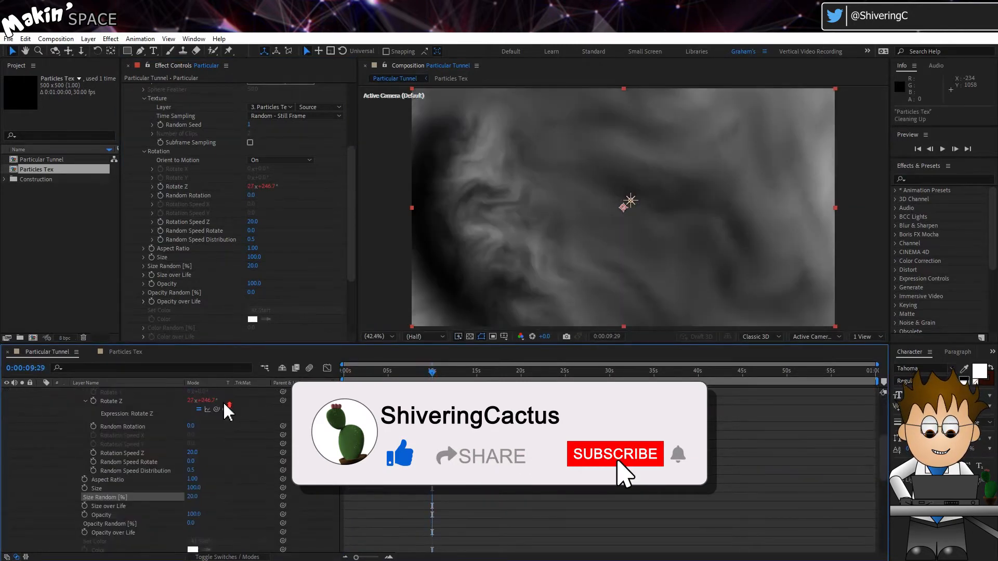
click(829, 336)
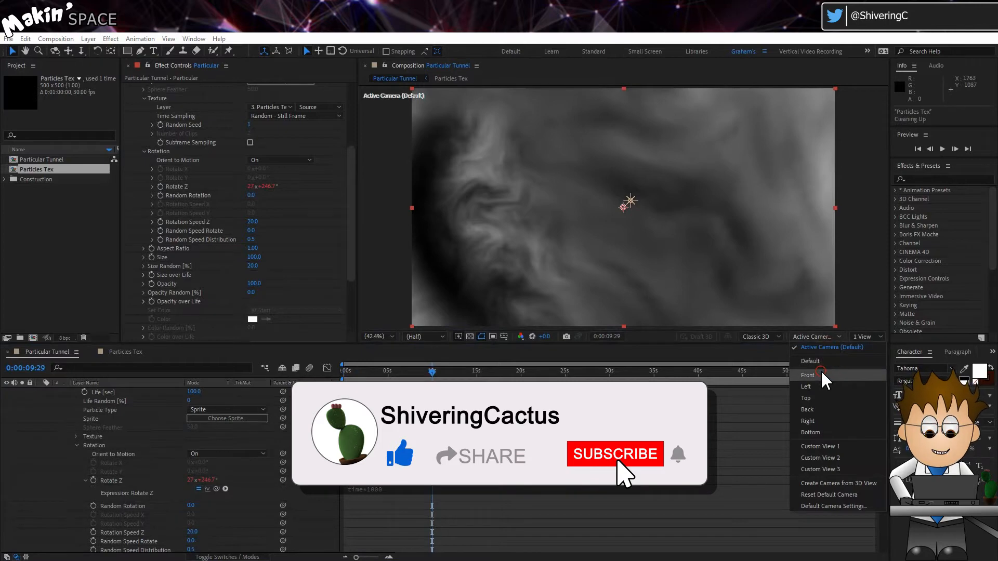
click(821, 370)
click(831, 337)
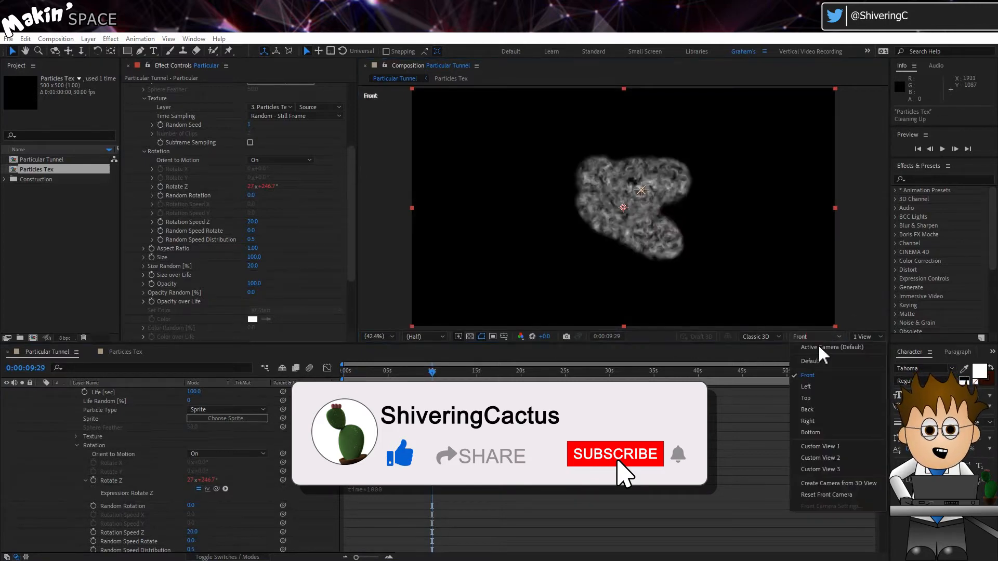
click(830, 352)
scroll(624, 244, down, 2)
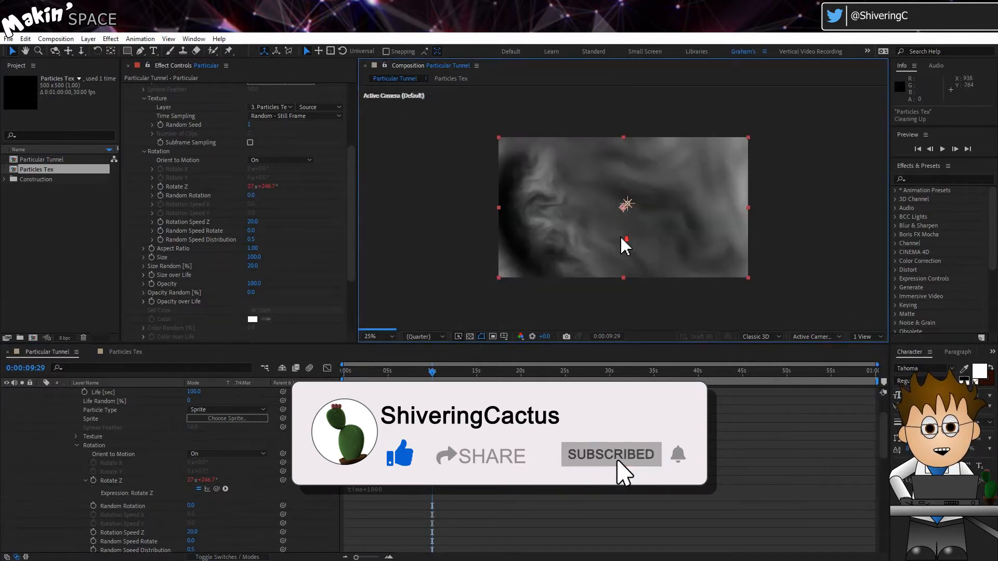
drag(409, 380, 359, 379)
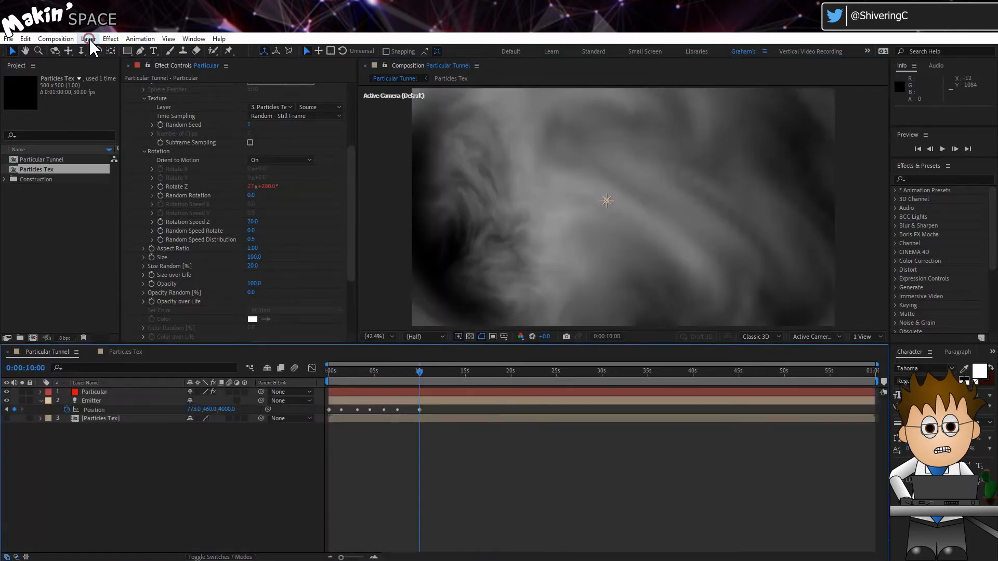
Step: Create a 3D null layer named Camera NULL that starts at the beginning of the timeline
click(88, 39)
mouse_move(104, 50)
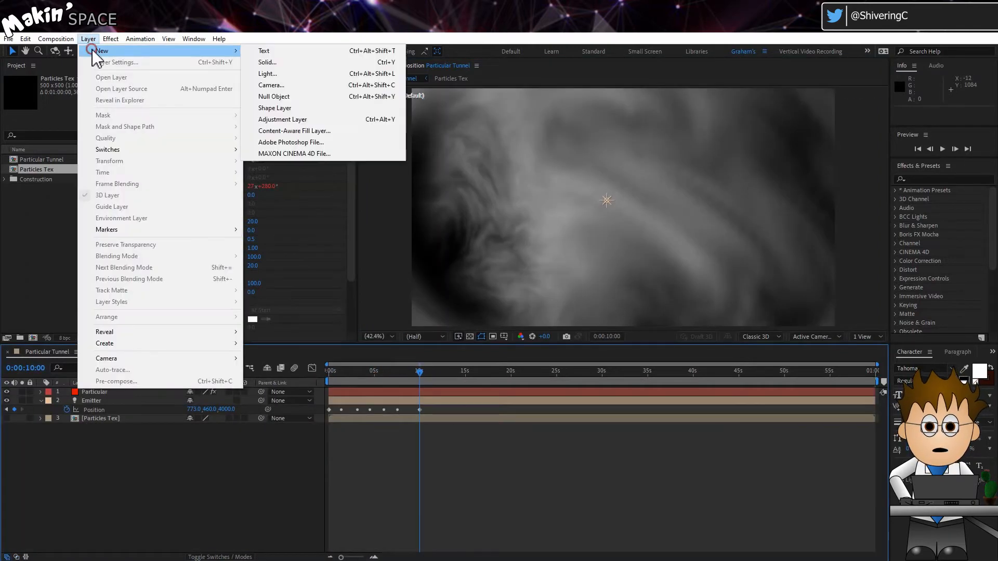
click(286, 96)
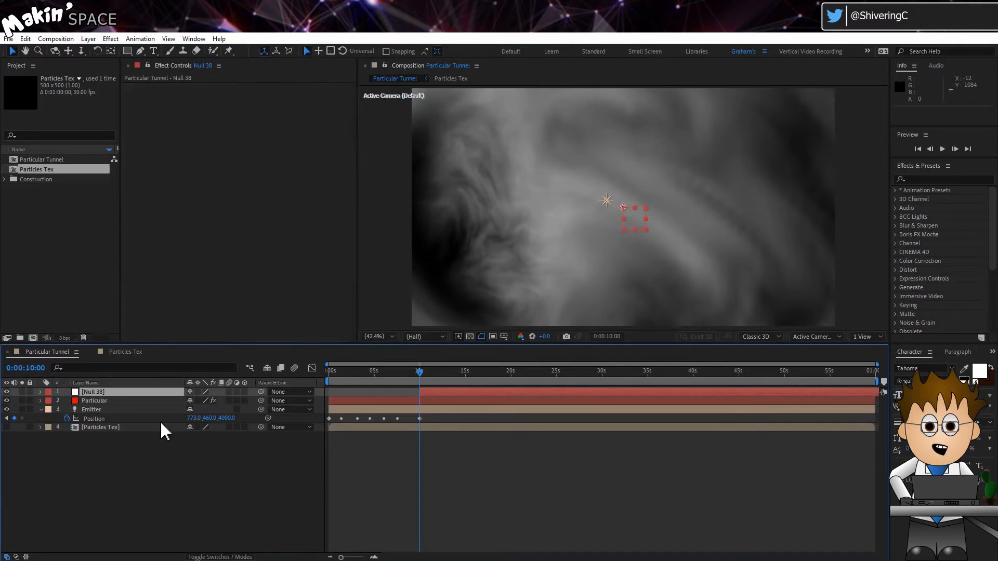
key(Return)
text(Camer)
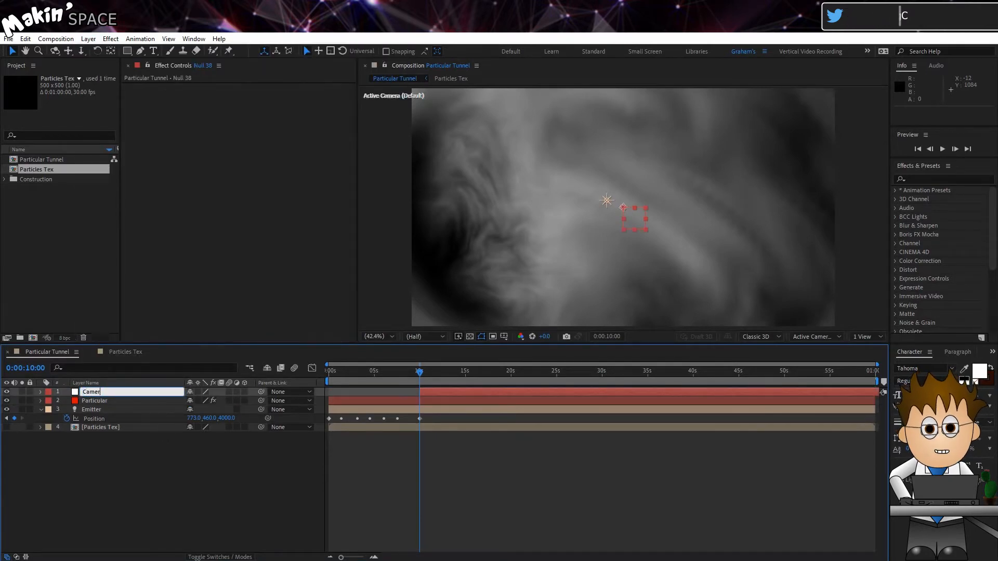
text(a NULL)
key(Return)
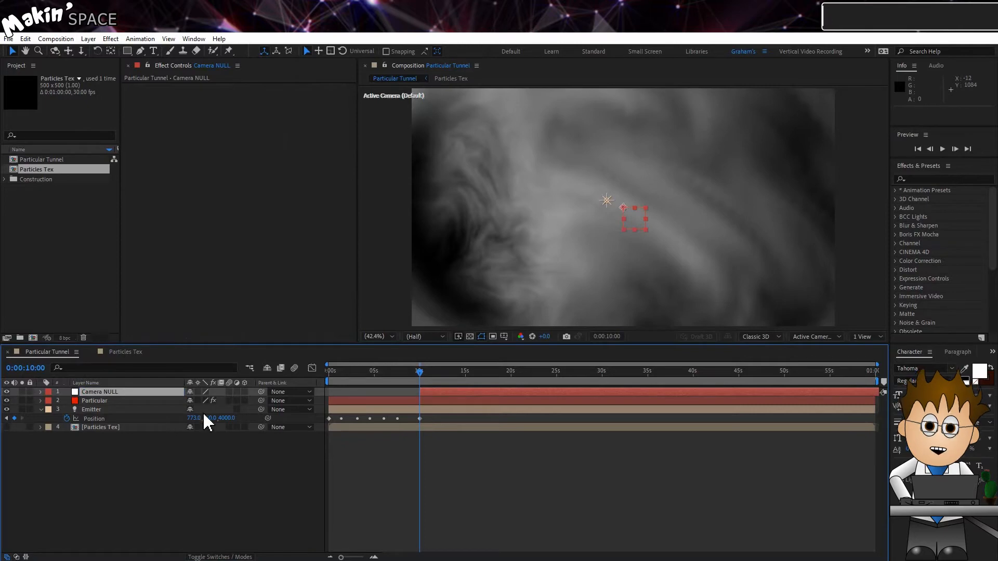
click(244, 392)
drag(419, 392, 354, 392)
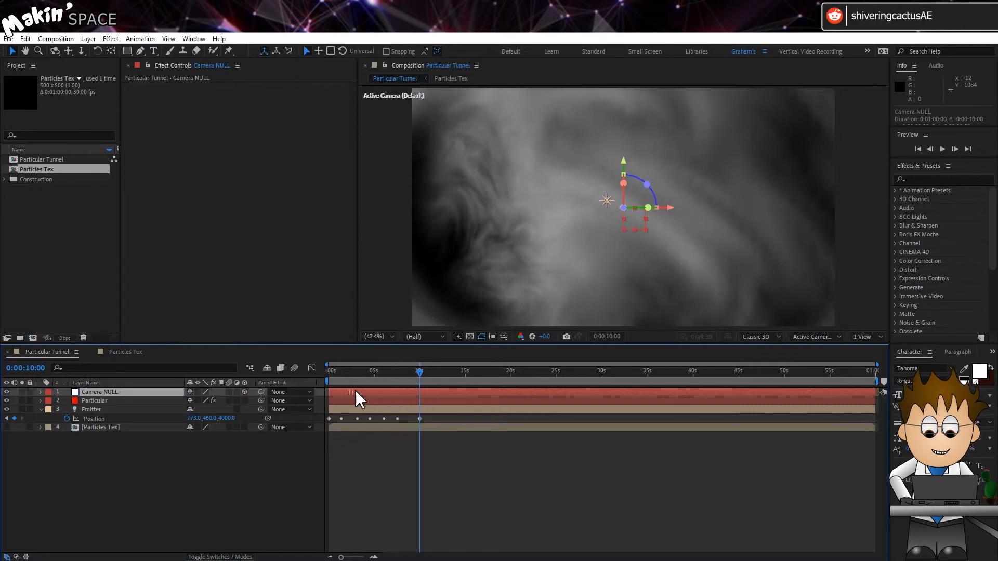
Step: Apply a Slider Control to Camera NULL and rename it Tunnel Position (%)
click(111, 39)
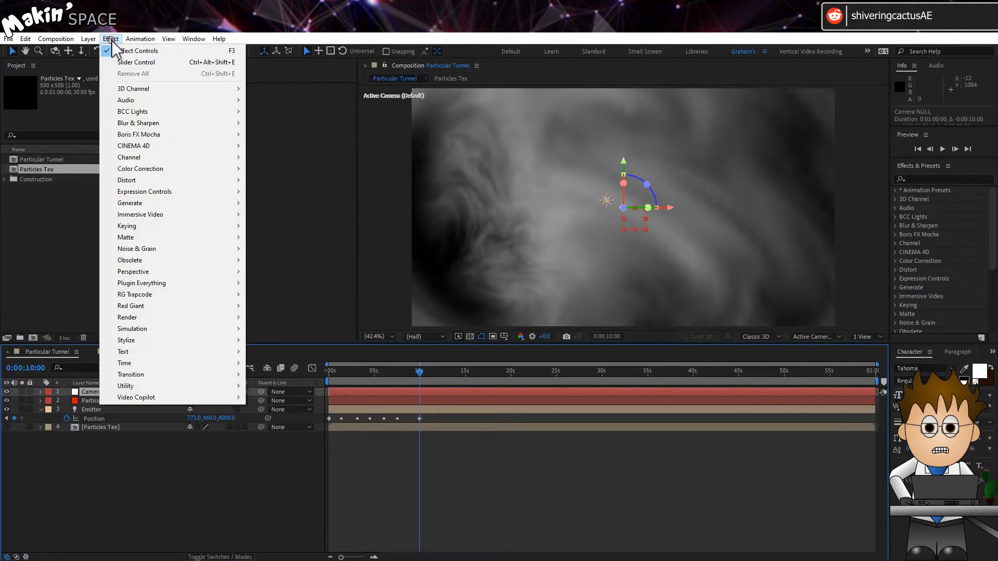
mouse_move(167, 192)
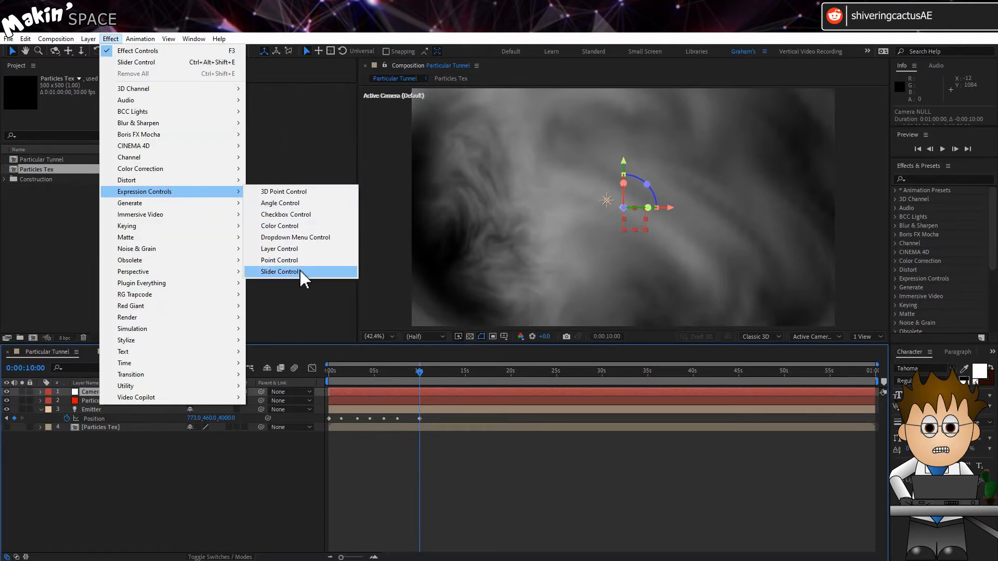
click(283, 272)
key(Return)
text(Tunnel Position (%)
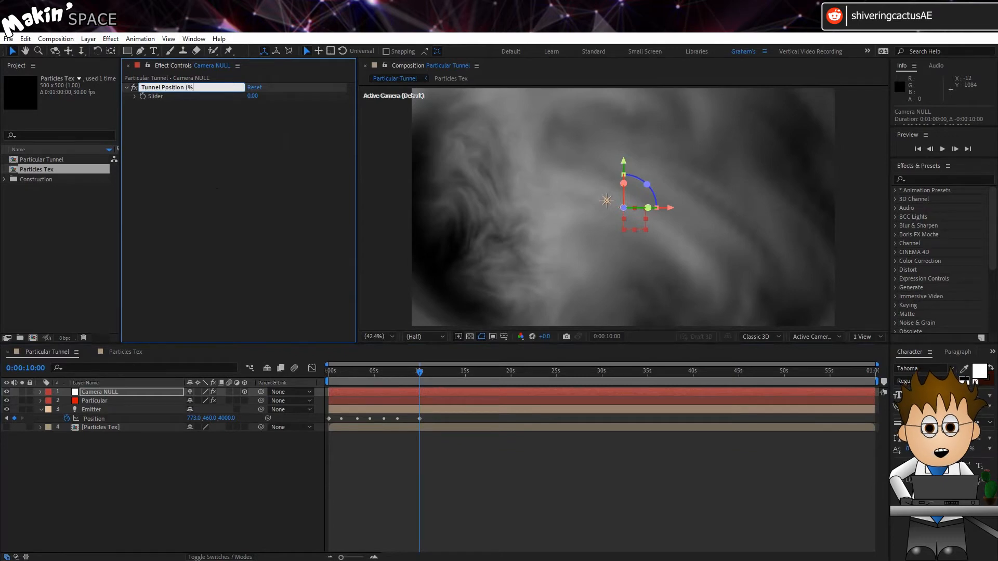
text())
key(Return)
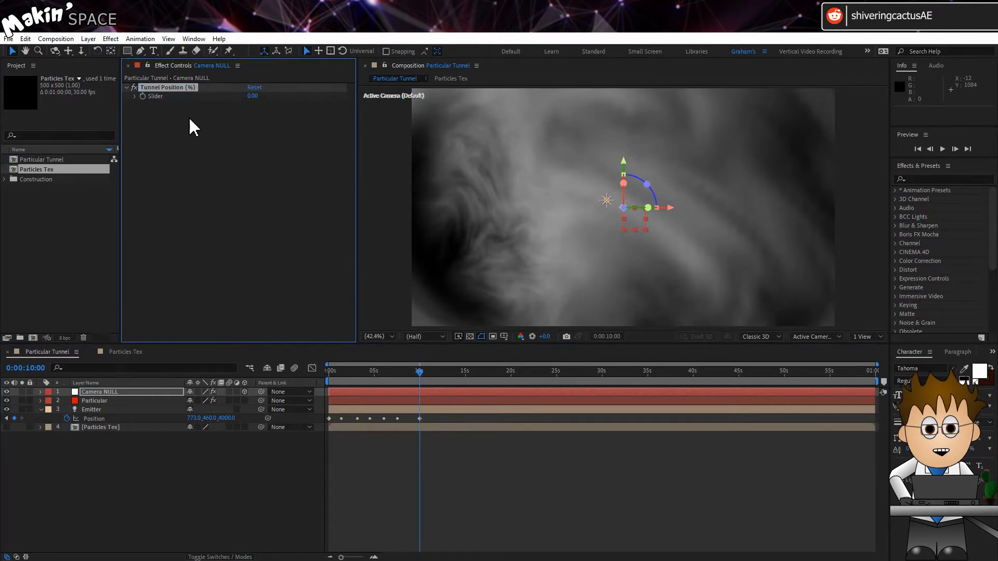
Step: Reveal Camera NULL's effect and transform properties, and link its Position to the Emitter's Position
click(41, 392)
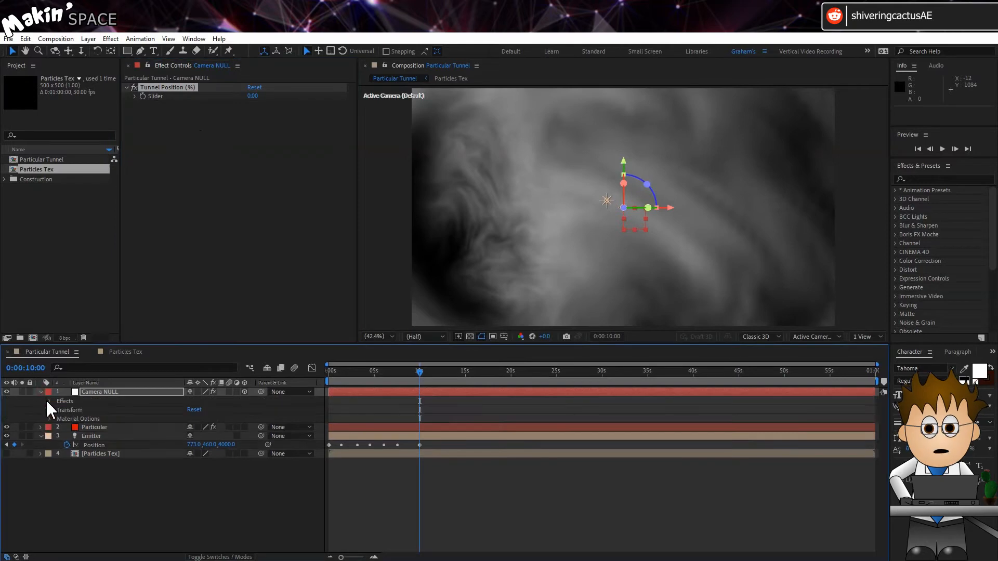
click(49, 402)
click(57, 410)
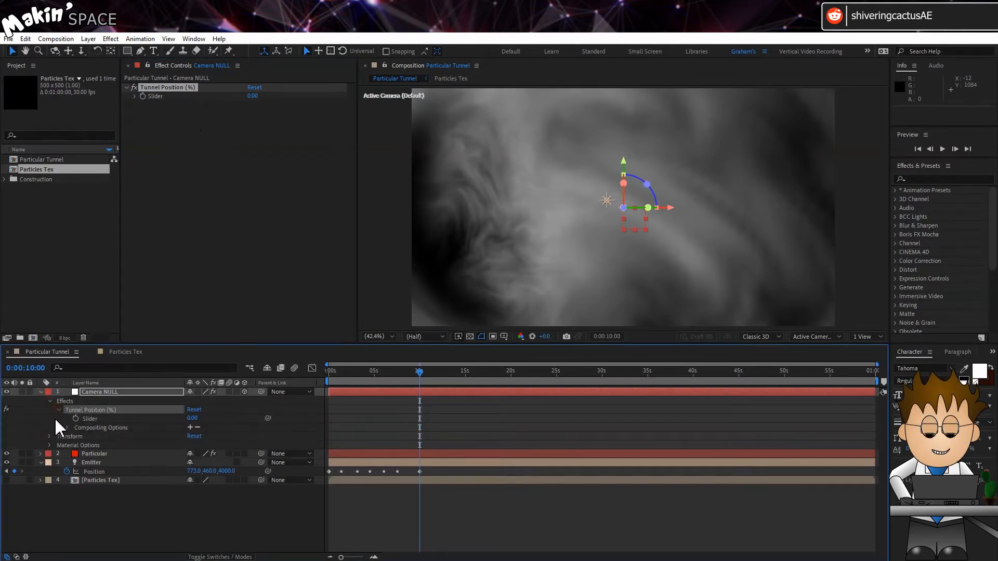
click(50, 436)
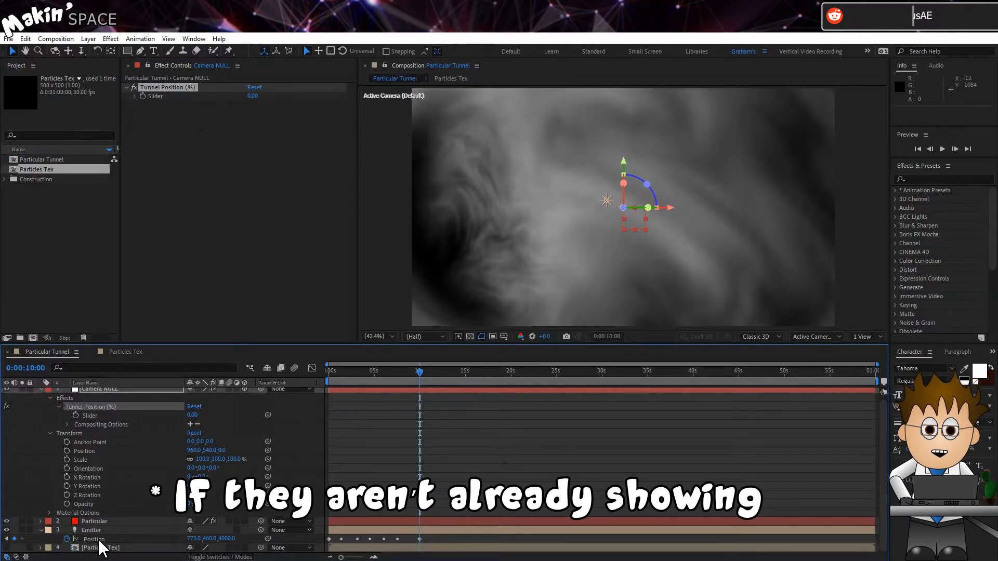
click(97, 530)
drag(267, 449, 104, 539)
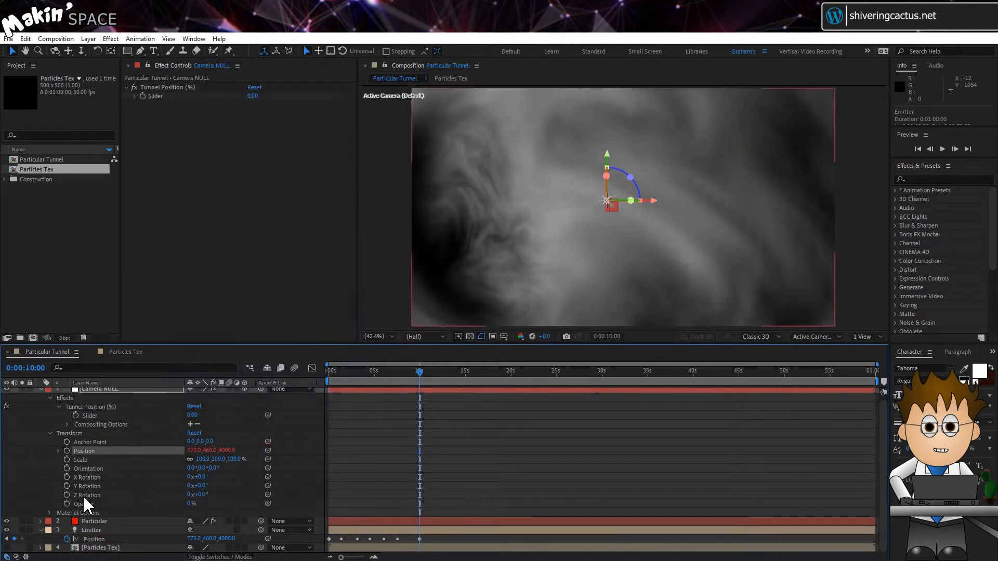
Step: Extend Camera NULL's Position expression with .valueAtTime(effect("Tunnel Position (%)")("Slider")/10), linking in its own slider
click(59, 451)
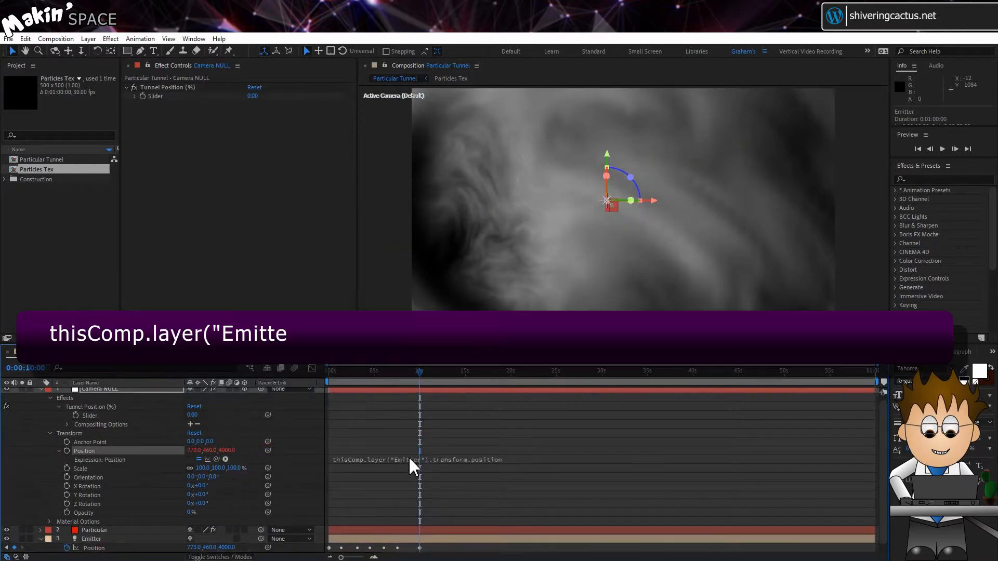
click(414, 460)
click(534, 460)
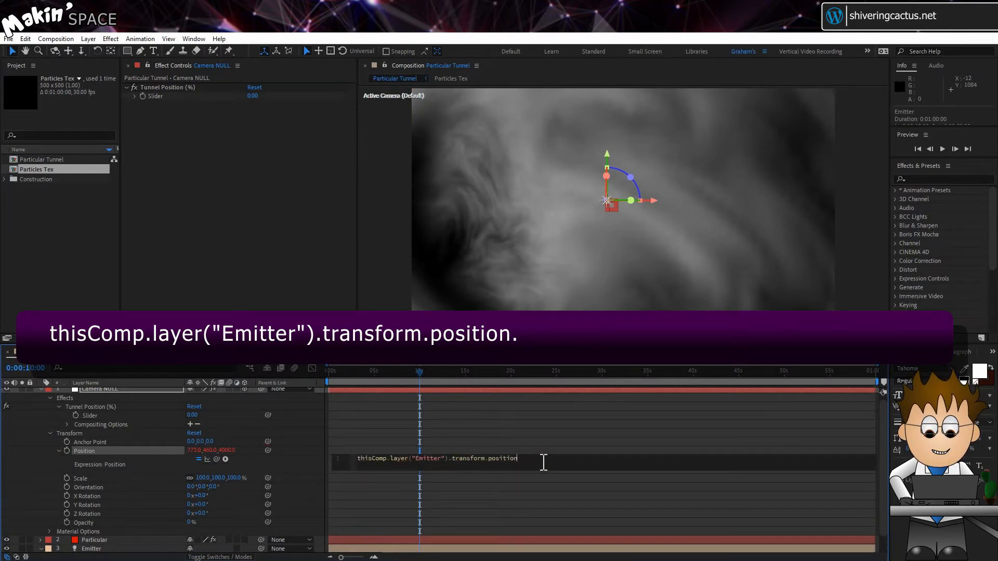
text(.)
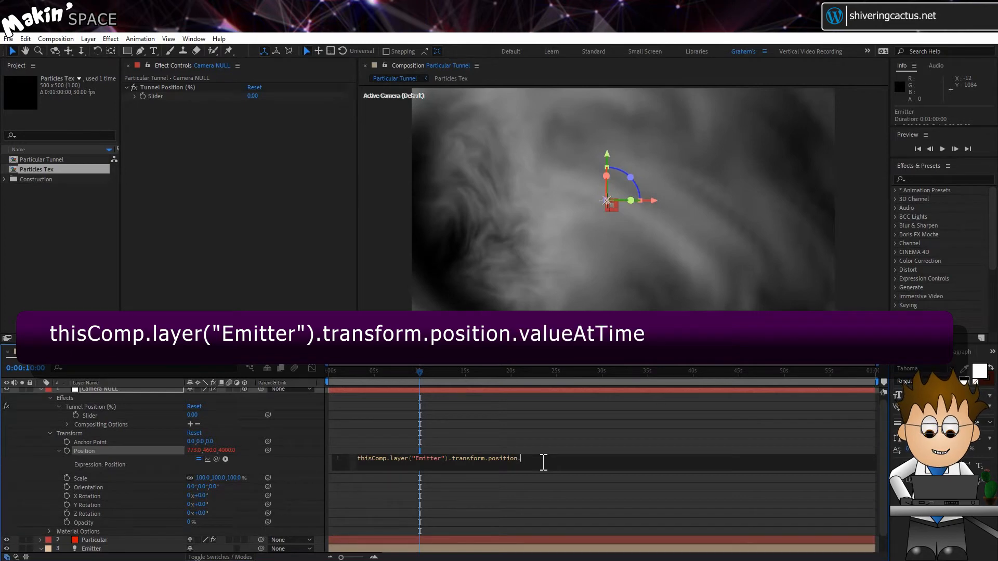
text(valueAtTime)
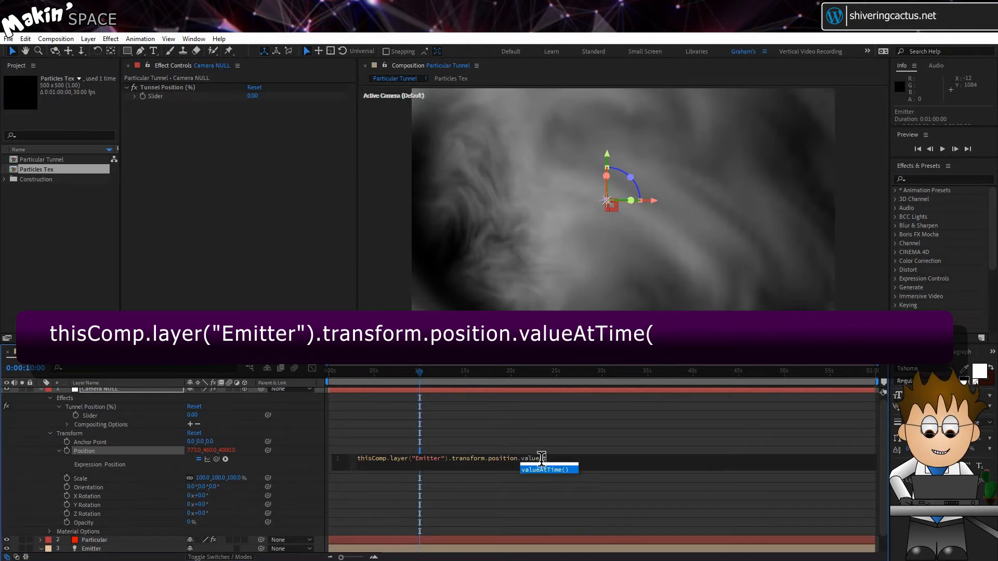
text(()
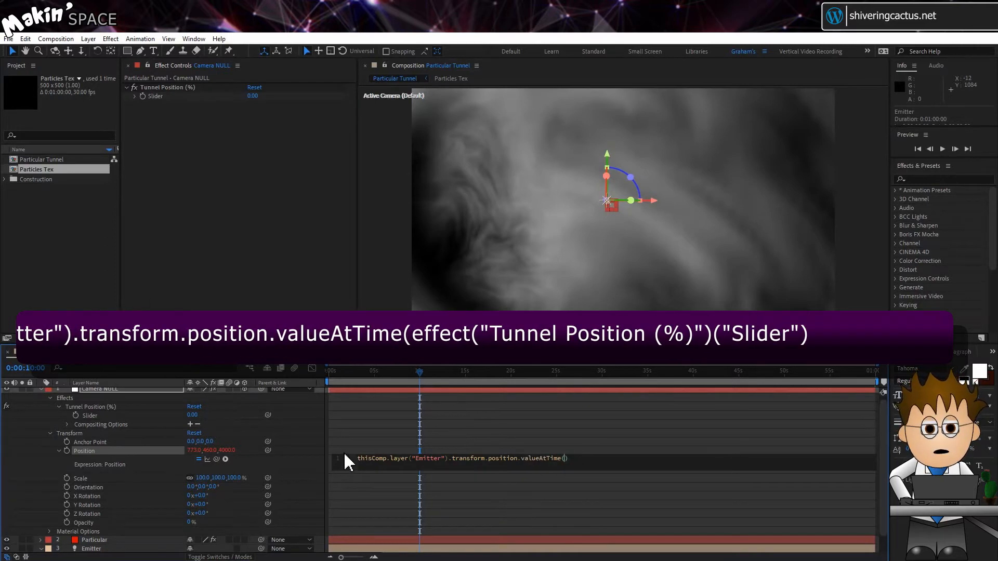
drag(216, 459, 123, 416)
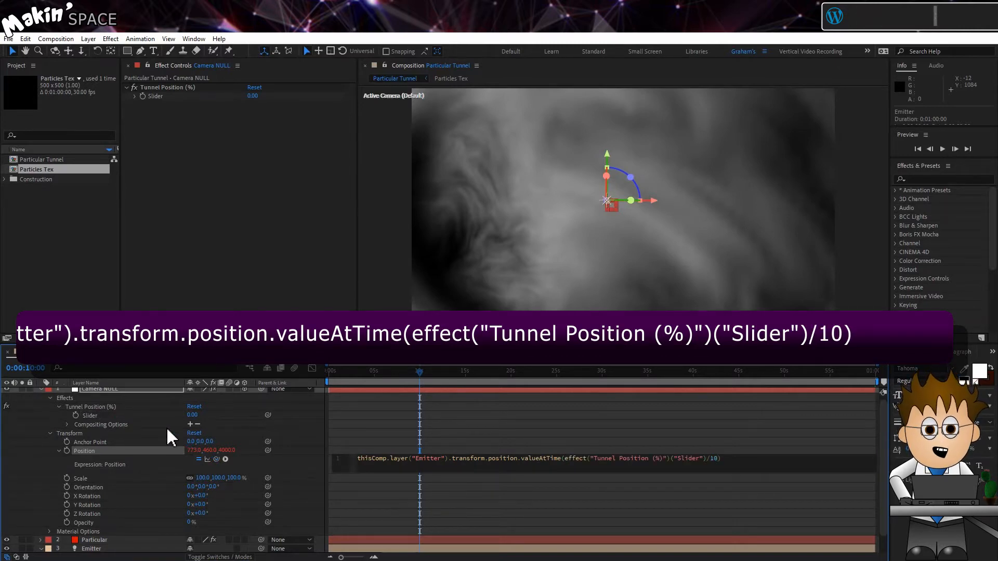
click(296, 475)
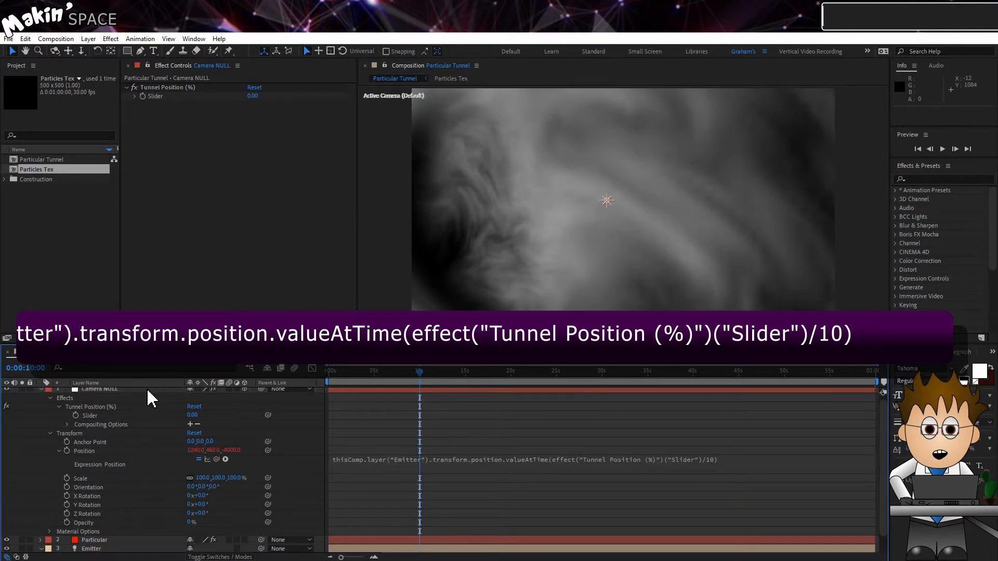
Step: Test Camera NULL's Tunnel Position (%) slider and set it back to 0
mouse_move(193, 416)
mouse_down()
mouse_move(237, 417)
mouse_move(196, 422)
mouse_up()
click(194, 415)
text(0)
key(Return)
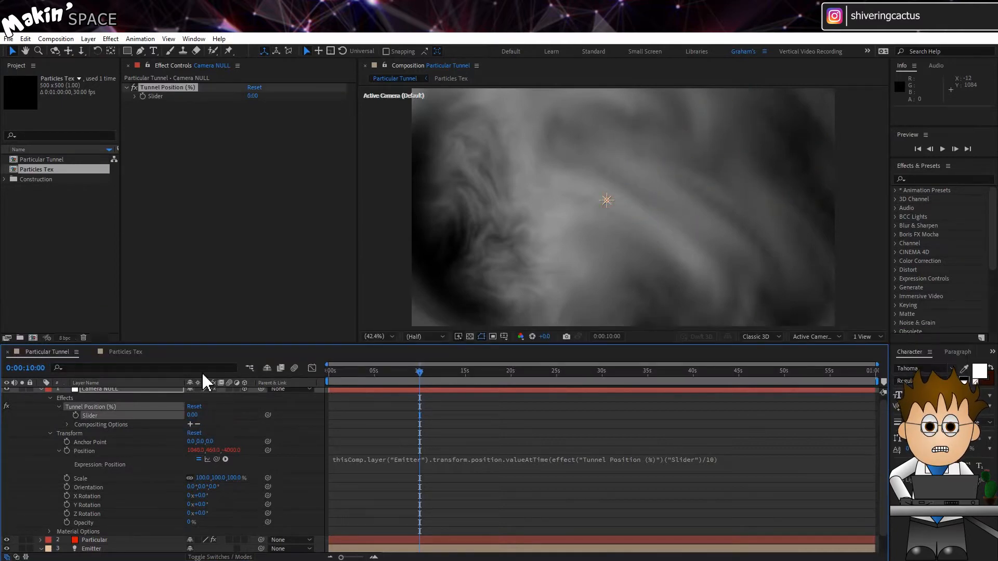
Step: Create a 50 mm two-node camera layer starting at the beginning of the timeline, and parent it to Camera NULL
scroll(83, 421, up, 1)
click(89, 39)
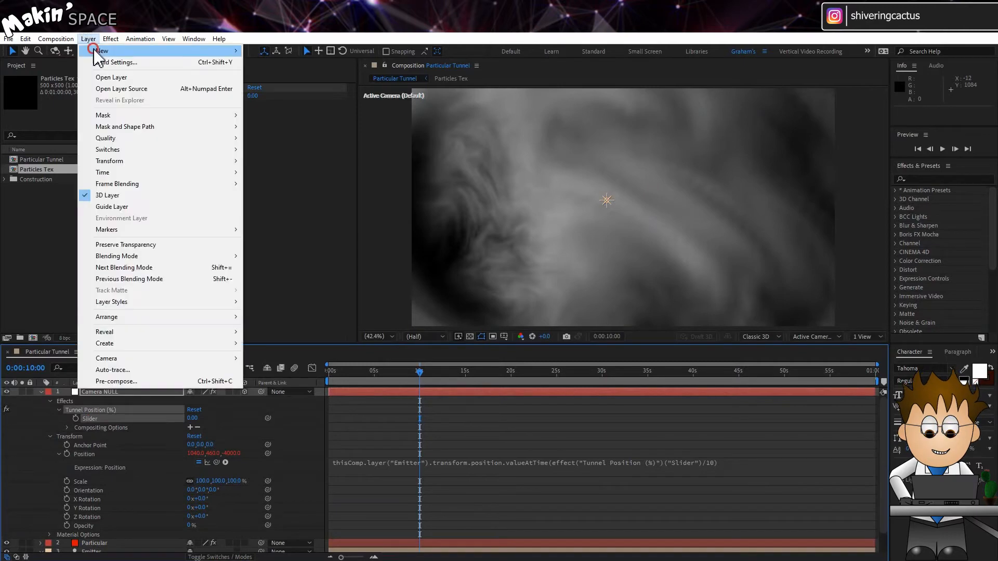
mouse_move(104, 49)
click(300, 80)
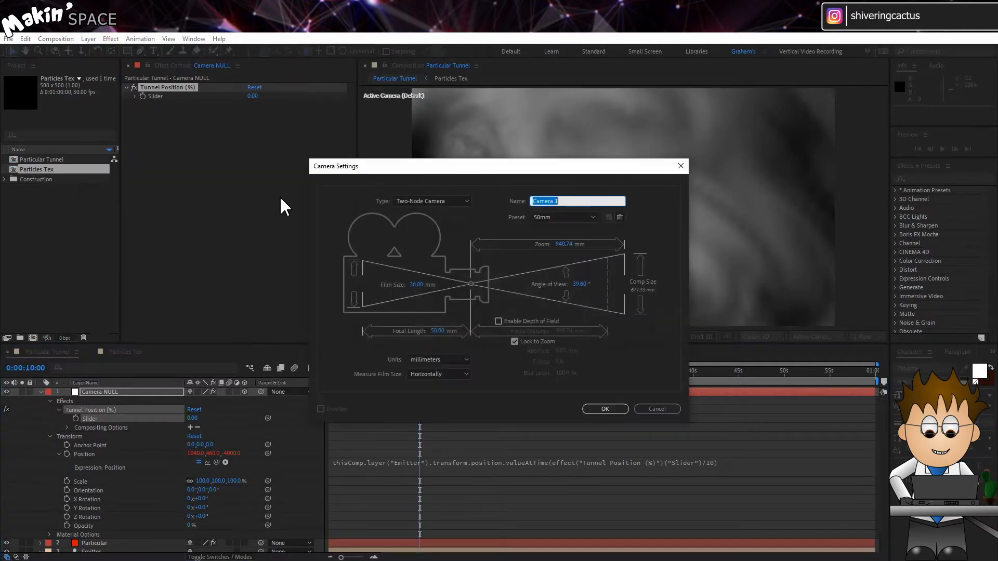
click(613, 411)
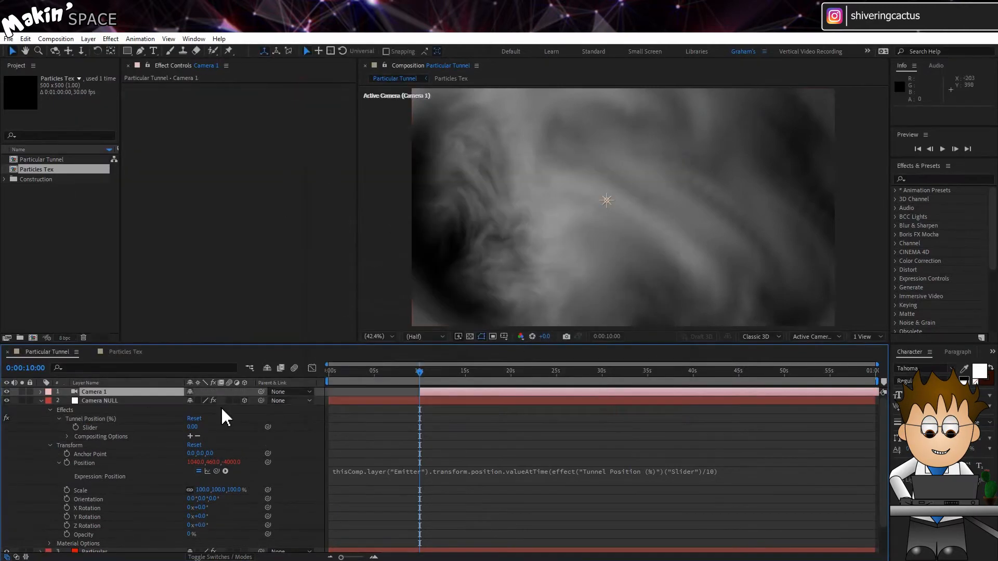
drag(441, 393, 355, 391)
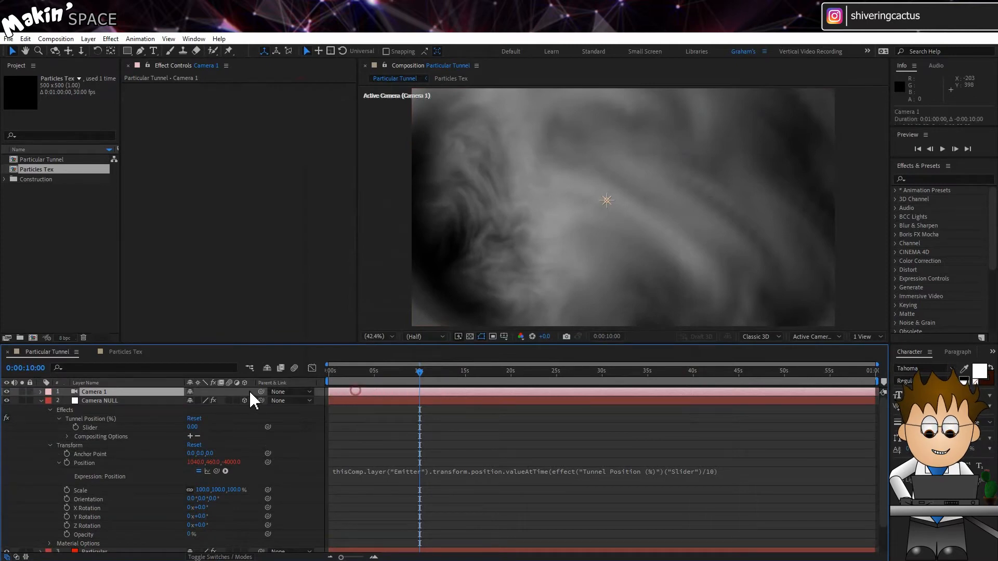
drag(260, 392, 163, 401)
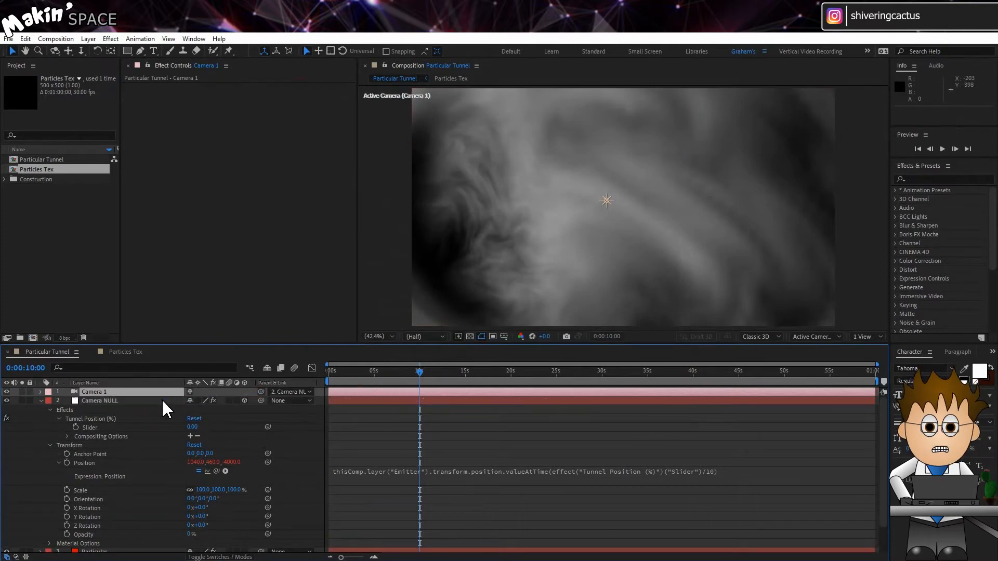
Step: Set the camera's Point of Interest and Position both to 0, 0, 0
click(42, 392)
click(50, 401)
click(194, 409)
text(0)
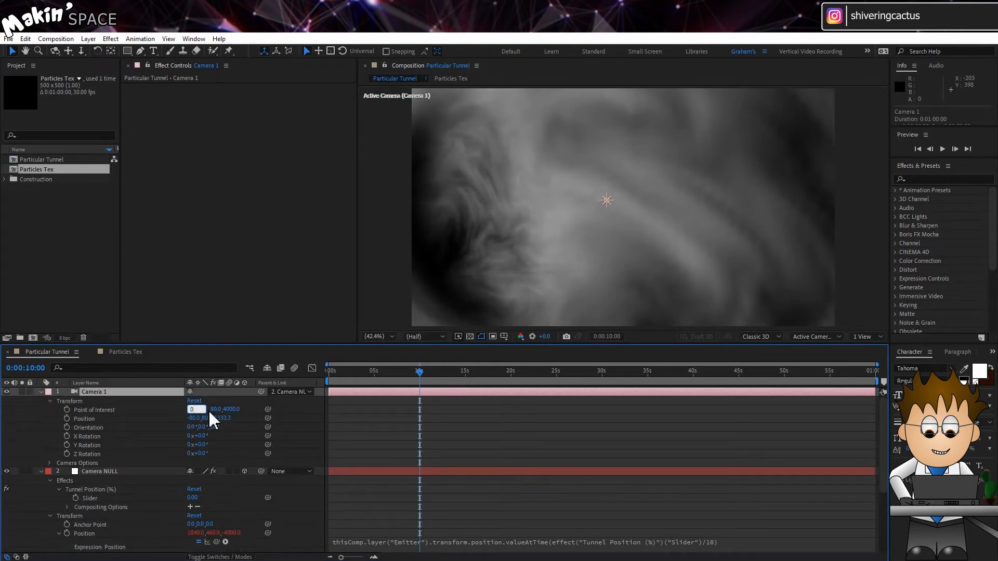
key(Tab)
text(0)
key(Tab)
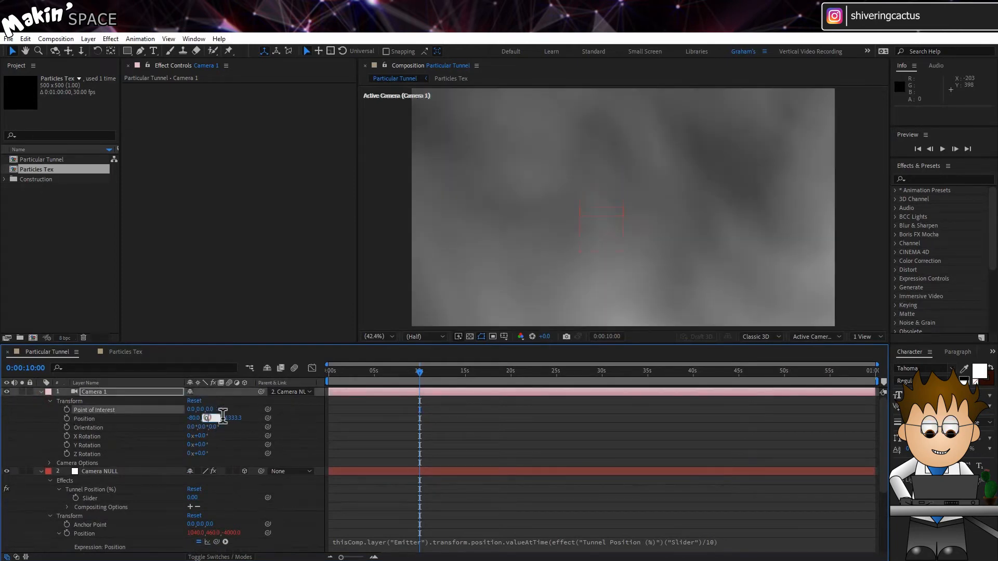
key(Tab)
key(Tab)
key(Tab)
text(0)
click(172, 427)
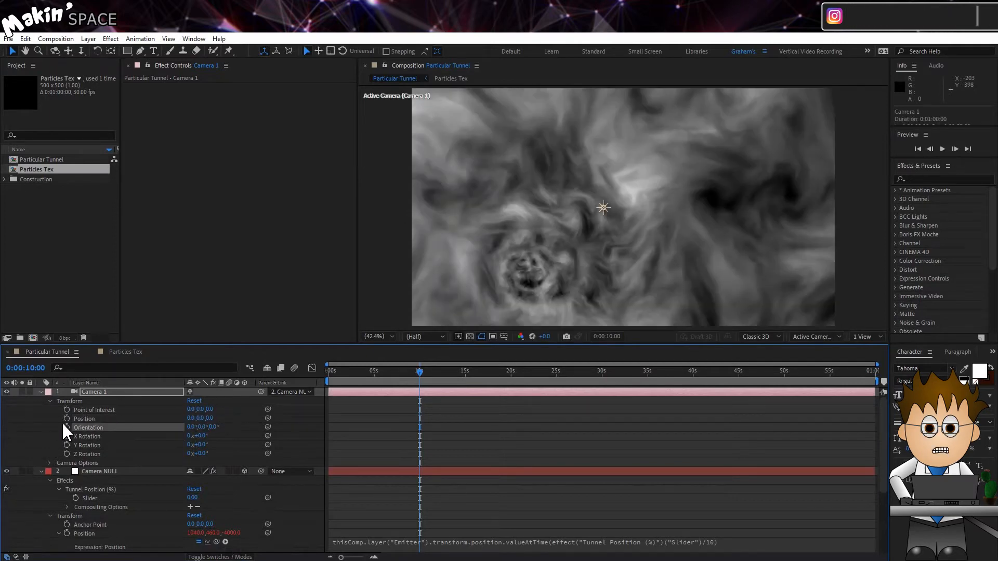
click(49, 401)
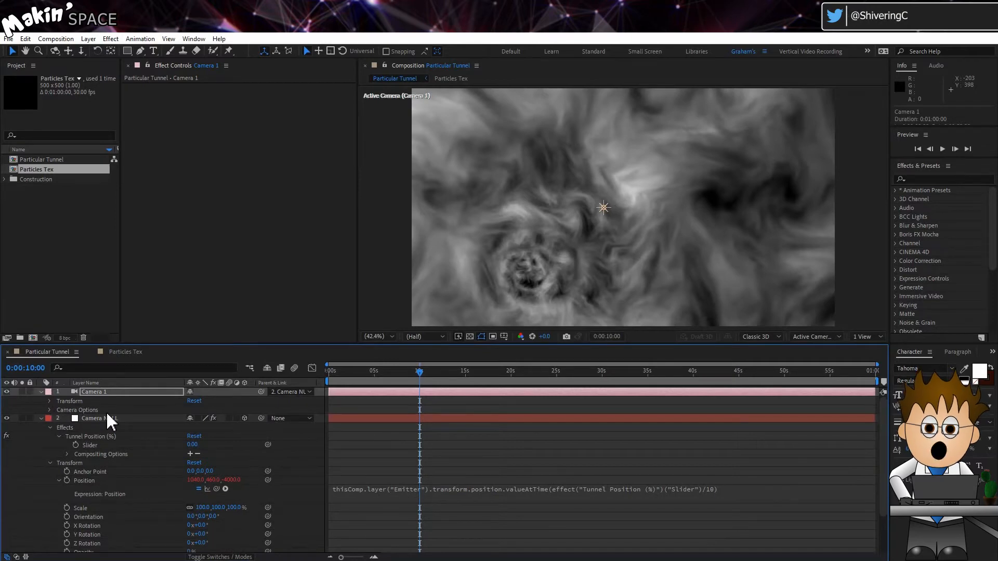
Step: Duplicate the Camera NULL layer and rename the copy Camera POI
click(114, 395)
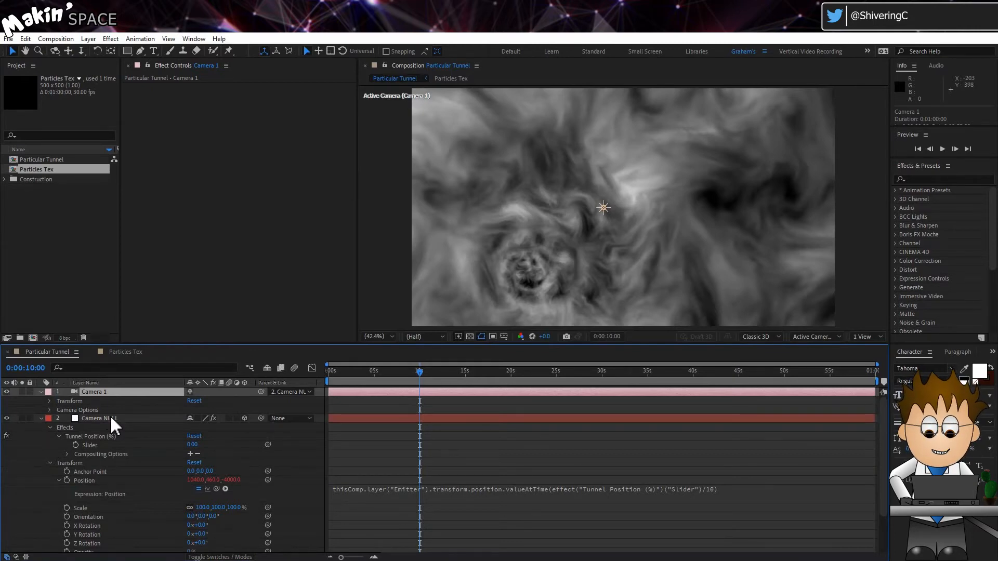
click(110, 418)
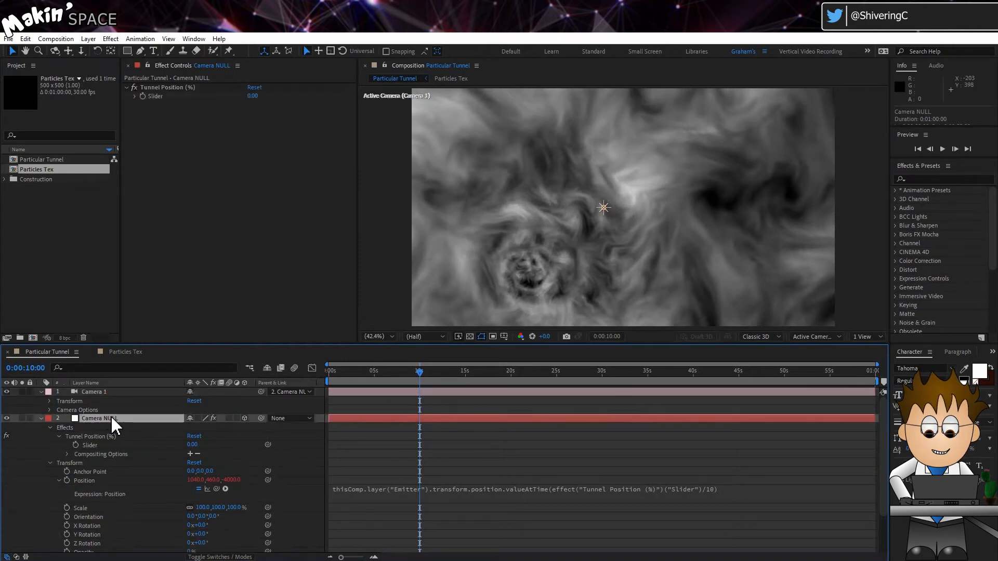
click(26, 40)
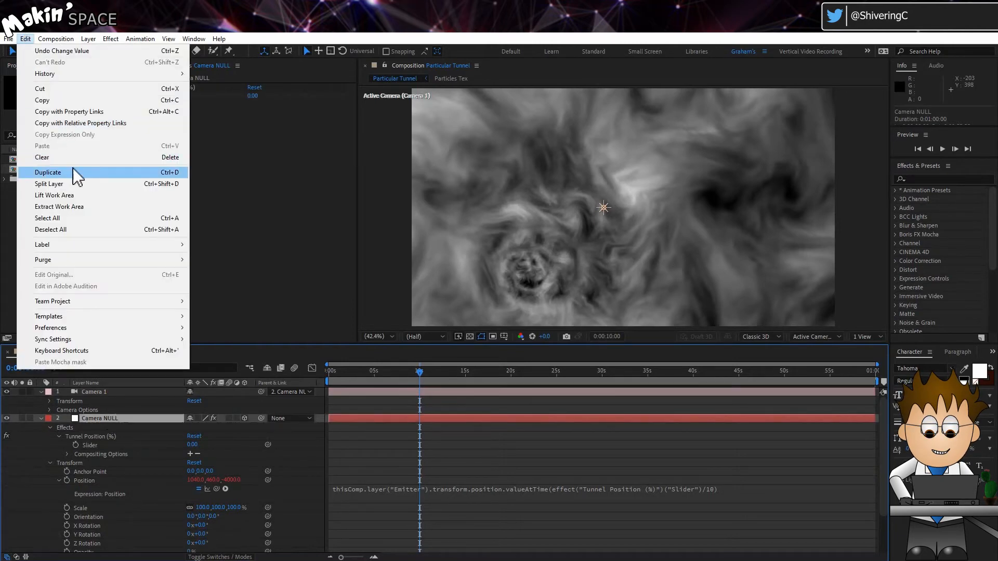
click(19, 172)
key(Return)
text(Came)
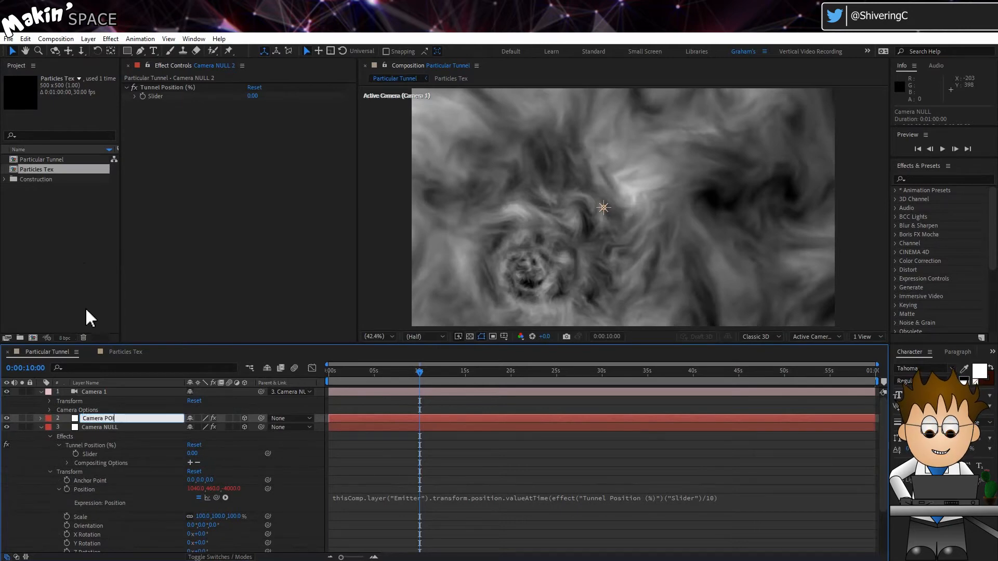
text(ra POI)
key(Return)
Step: Duplicate the Tunnel Position (%) slider effect on Camera POI and rename the copy Distance
click(183, 87)
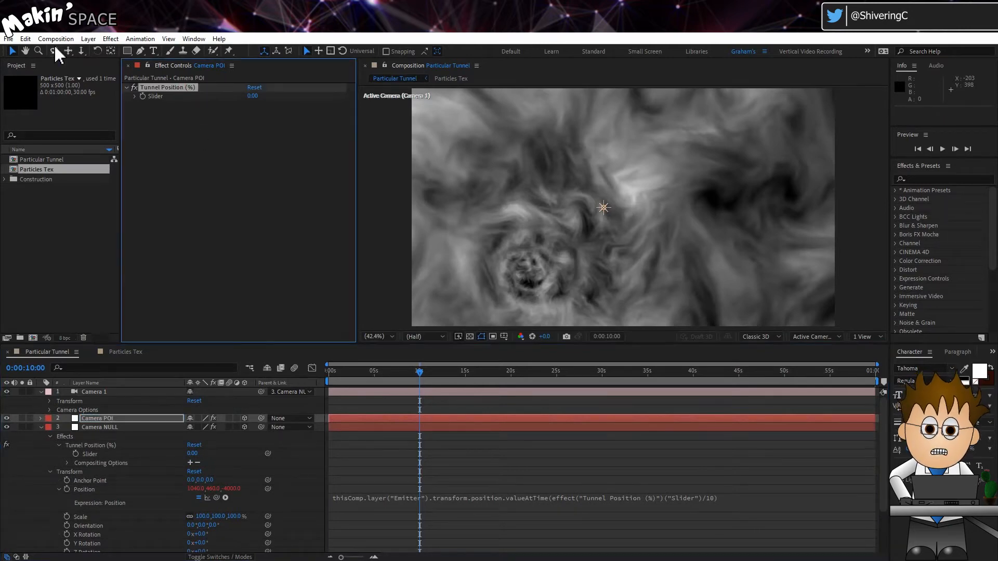
click(25, 38)
click(113, 173)
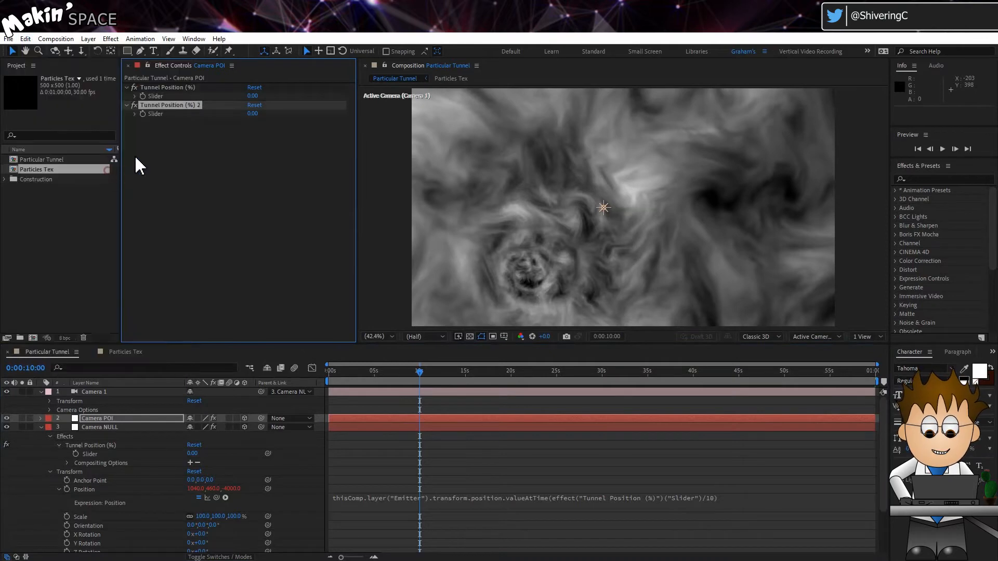
key(Return)
text(Dis)
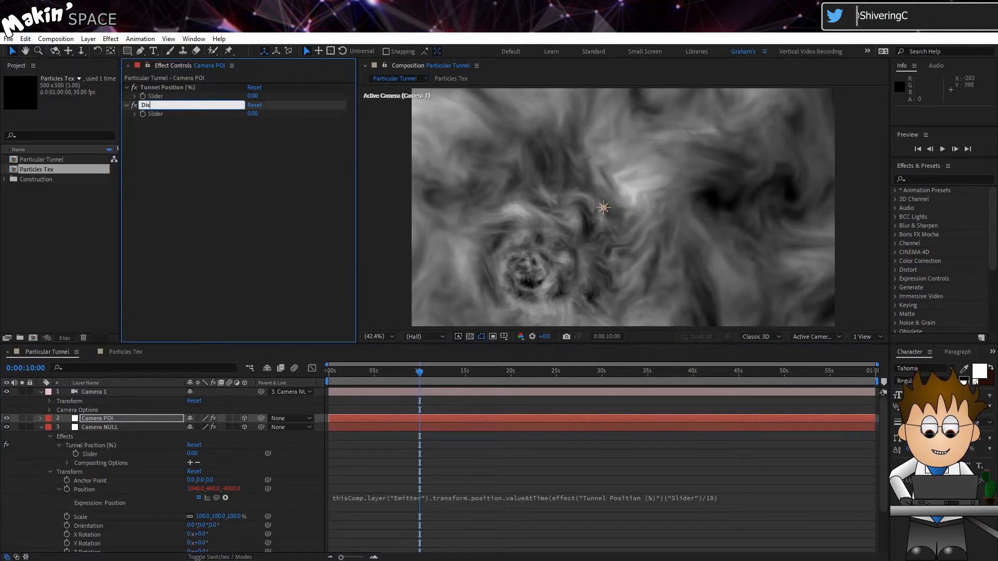
text(tance)
key(Return)
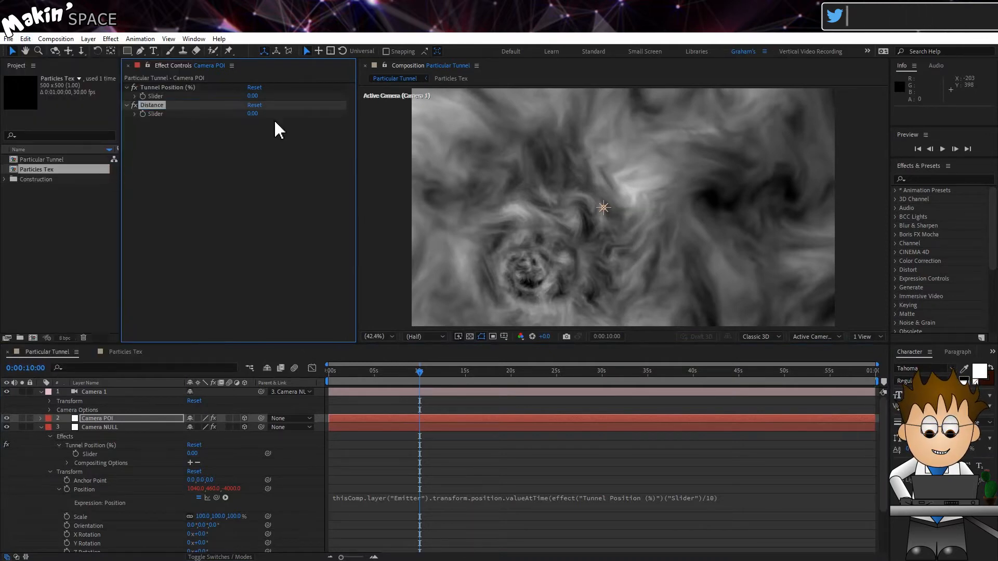
Step: Set Camera POI's Distance slider to 2
click(256, 113)
text(2)
key(Return)
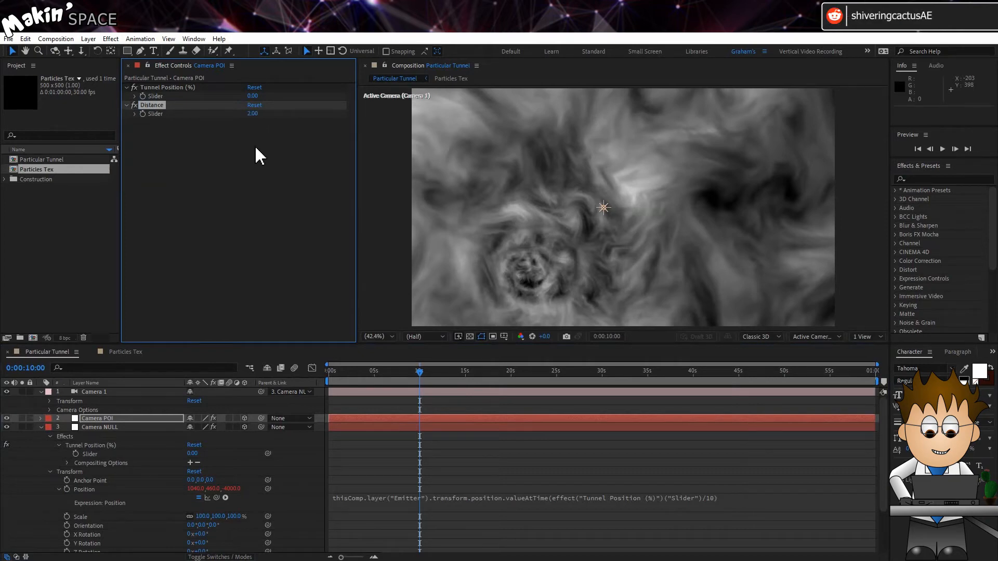
Step: Link Camera POI's Tunnel Position (%) slider to the matching slider on Camera NULL, and reveal its expression
key(ctrl+grave)
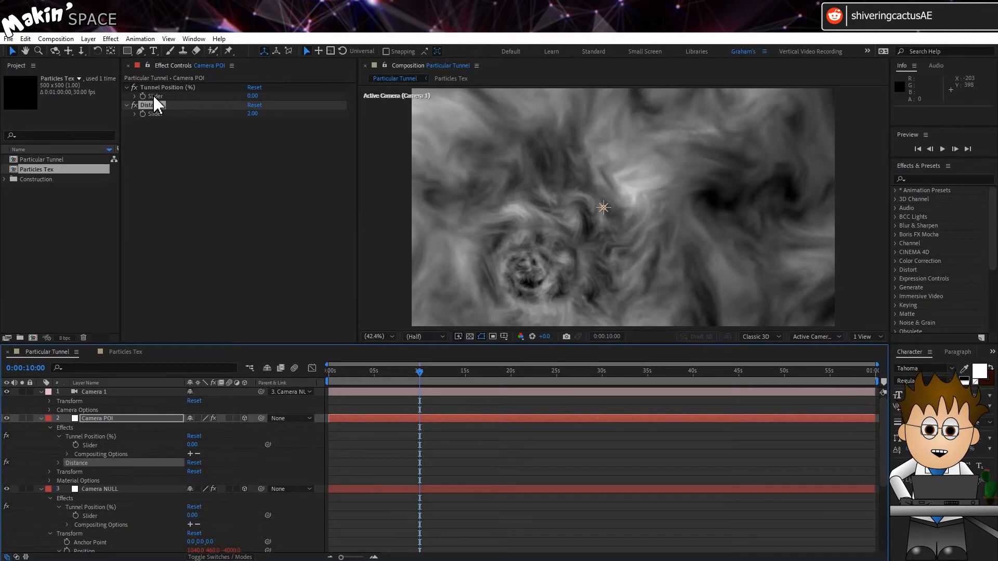
click(155, 114)
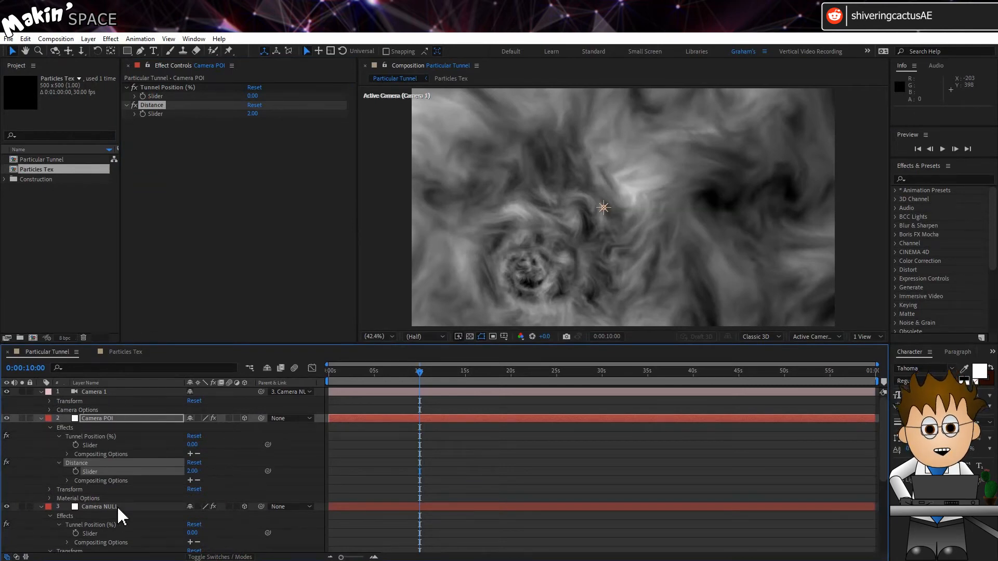
scroll(117, 506, down, 2)
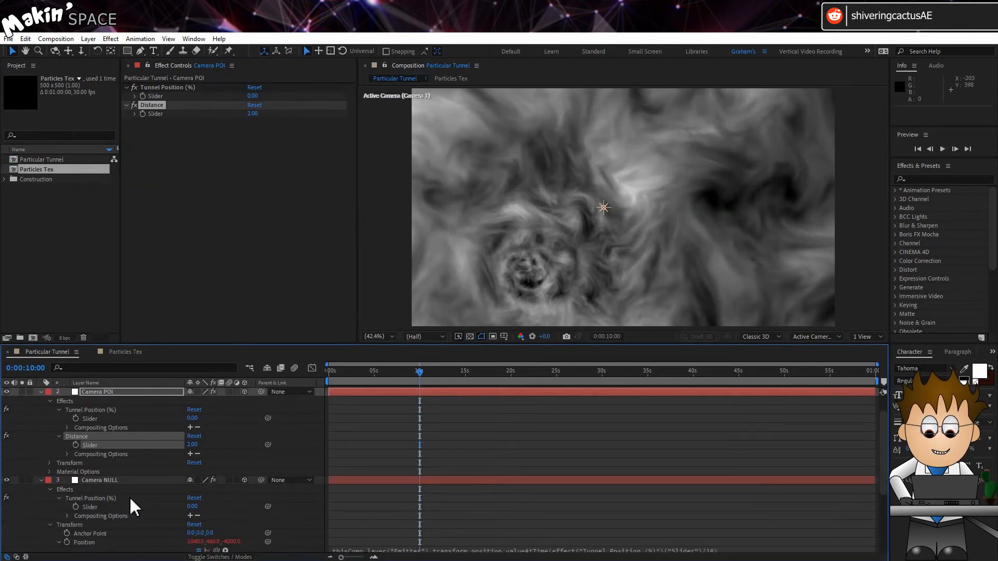
drag(267, 416, 108, 505)
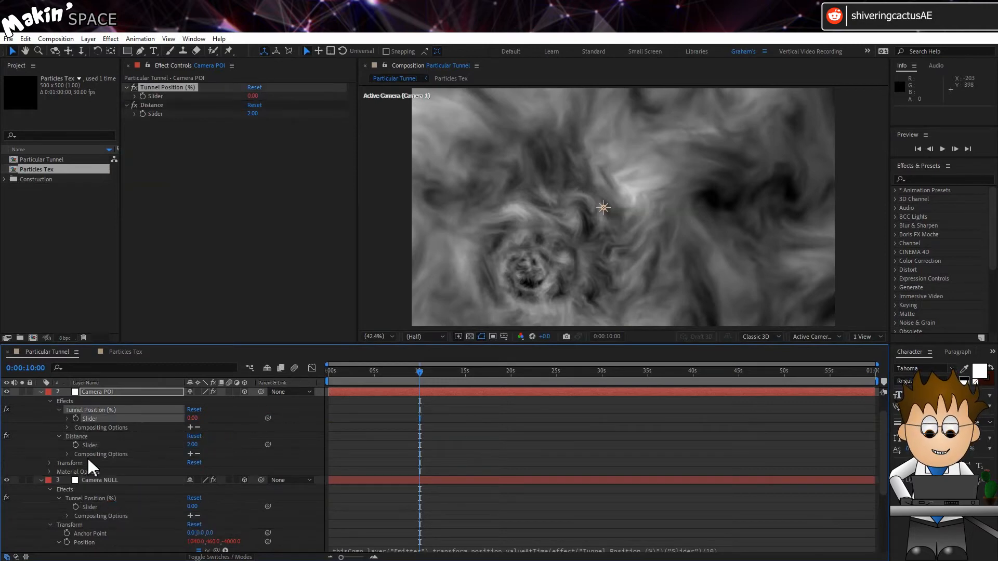
click(67, 419)
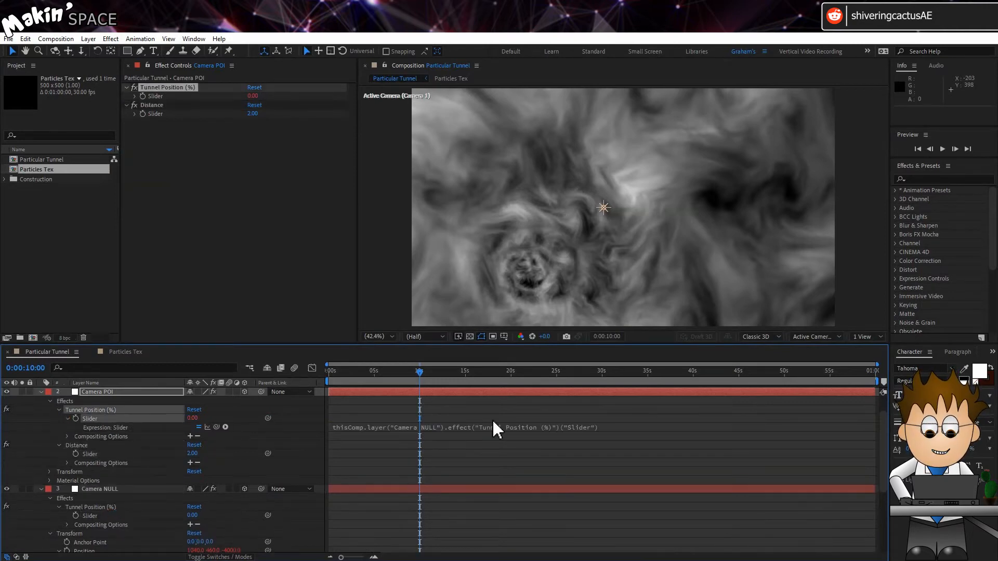
Step: Add Camera POI's Distance slider to its Tunnel Position (%) slider expression, after the Camera NULL reference
click(635, 426)
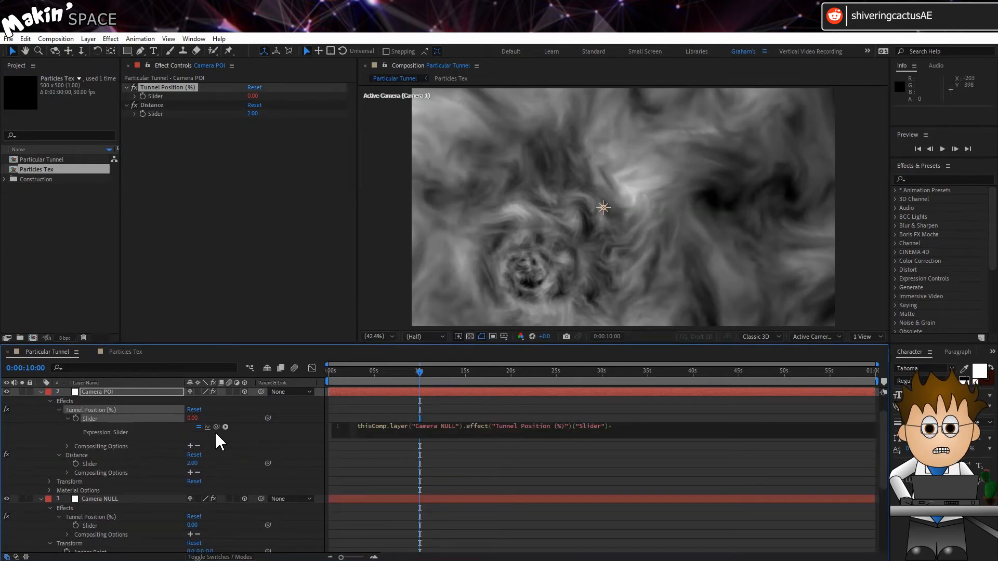
drag(216, 427, 104, 464)
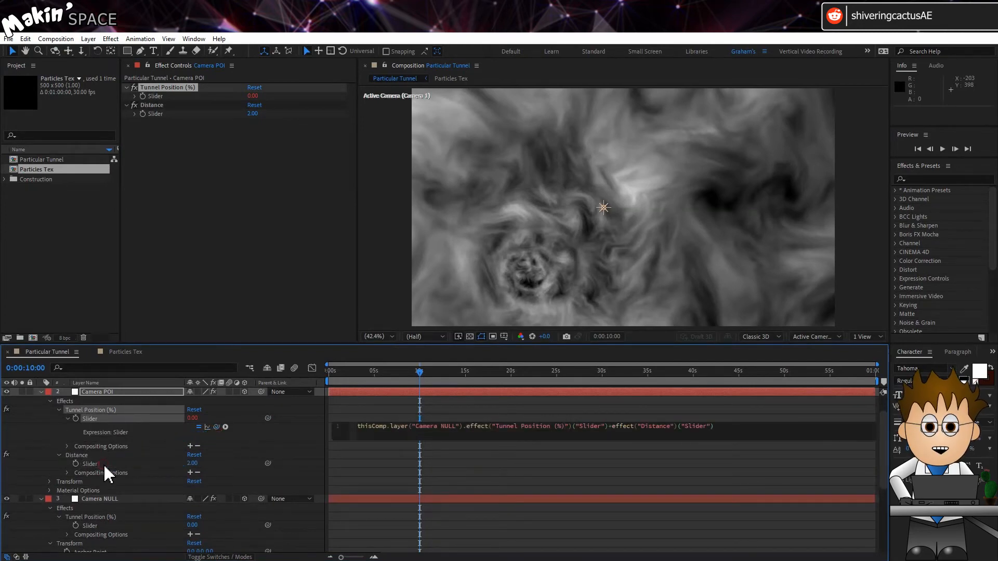
click(310, 448)
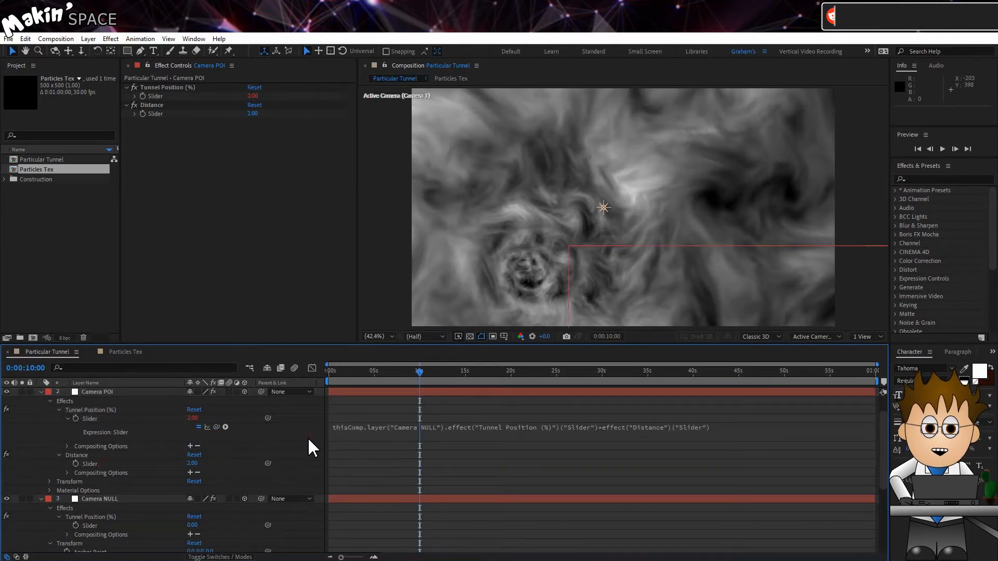
Step: Expand Camera 1's transform properties and reveal the Position property of both Camera POI and Camera NULL
click(41, 392)
click(40, 400)
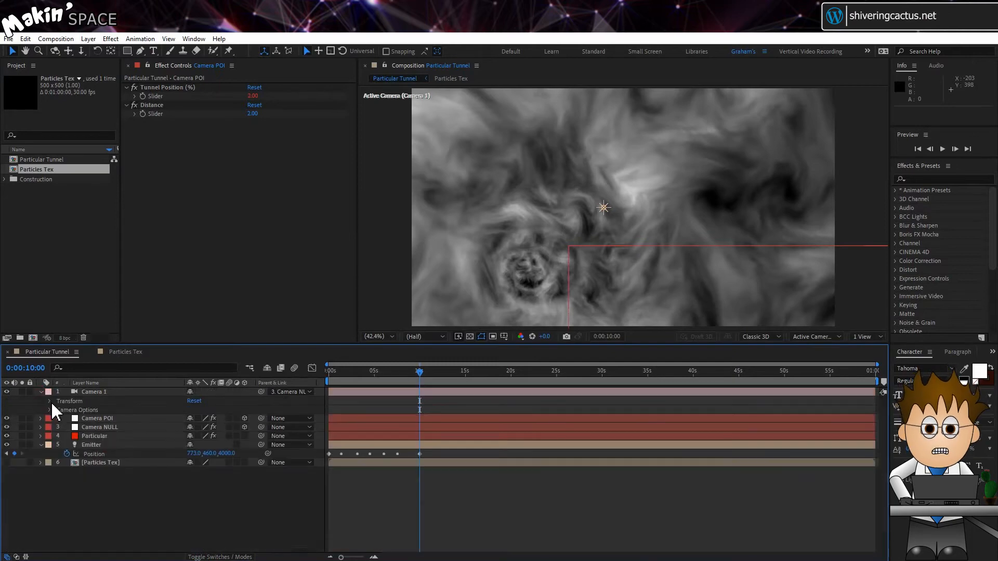
click(41, 392)
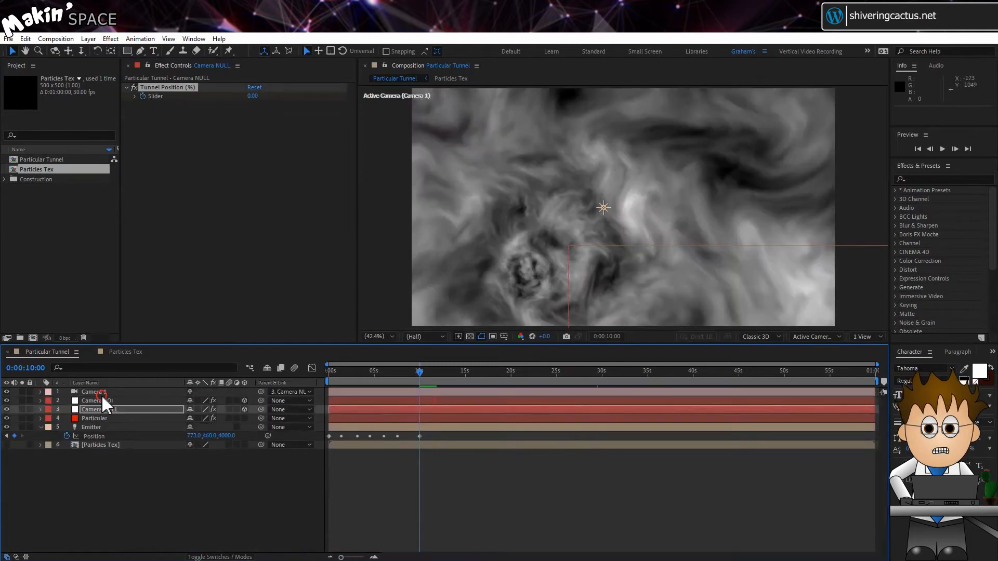
click(64, 395)
click(41, 392)
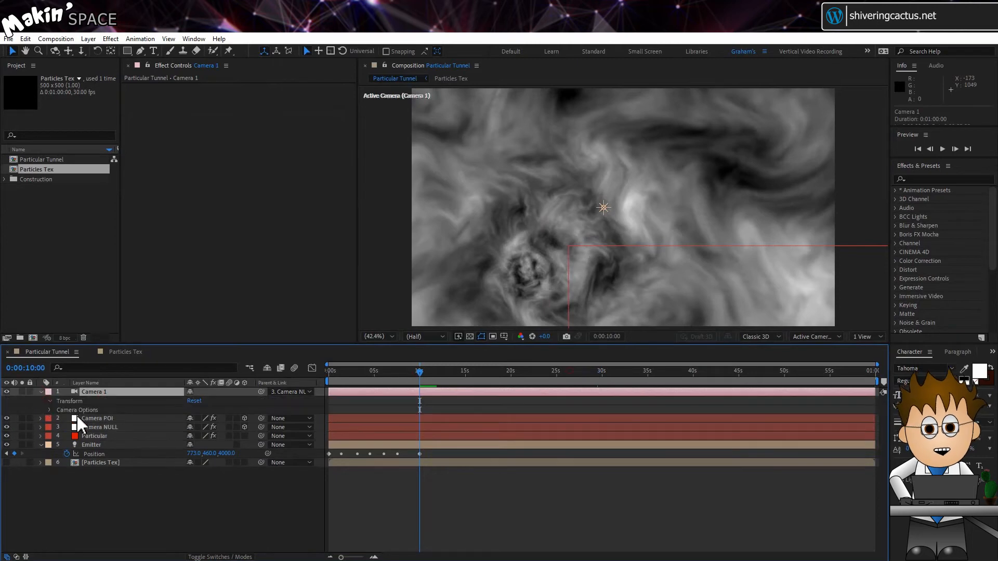
click(116, 469)
key(p)
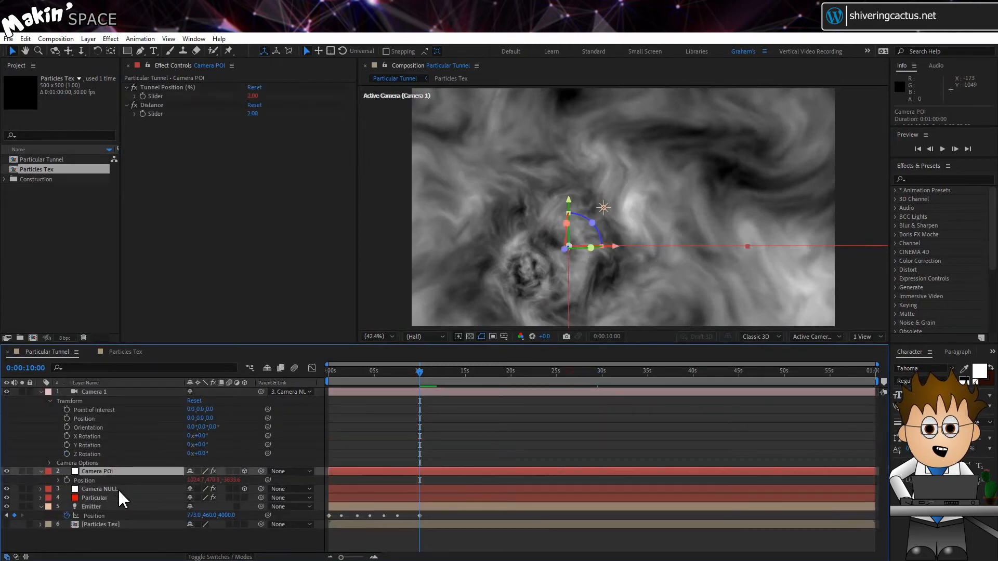
click(118, 488)
key(p)
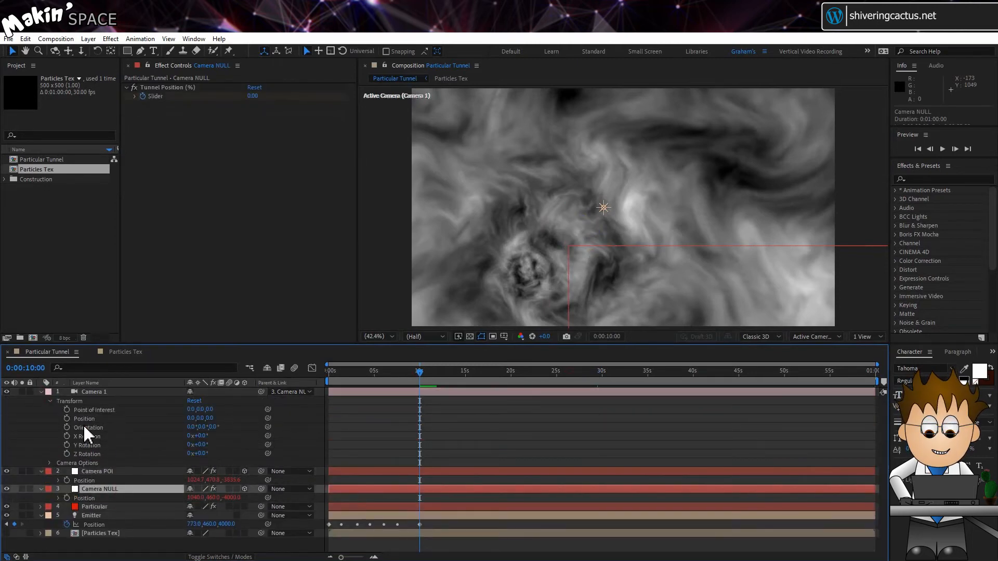
Step: Give Camera 1's Orientation a lookAt() expression from Camera NULL's position to Camera POI's position, and preview the flight
alt+click(67, 428)
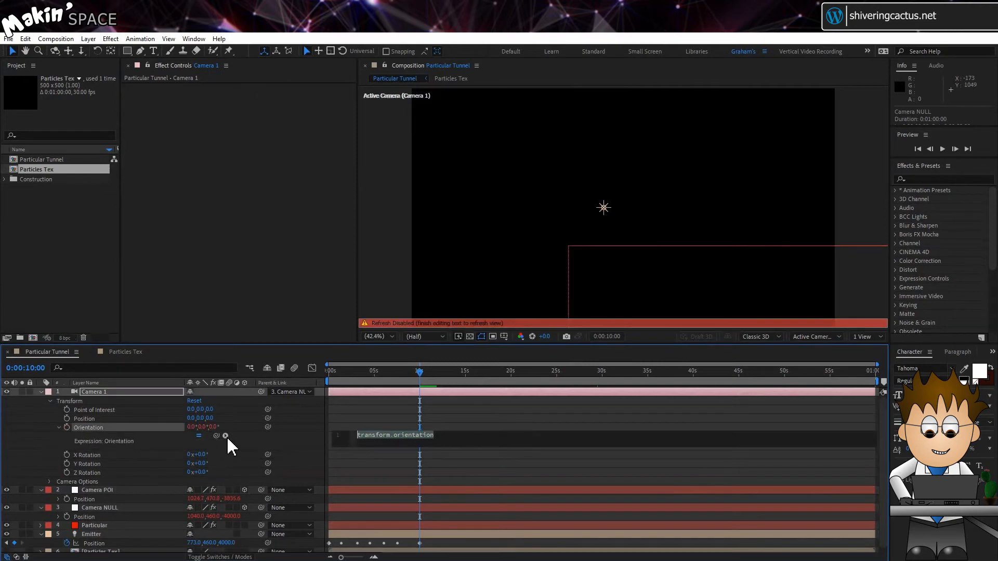
text(look)
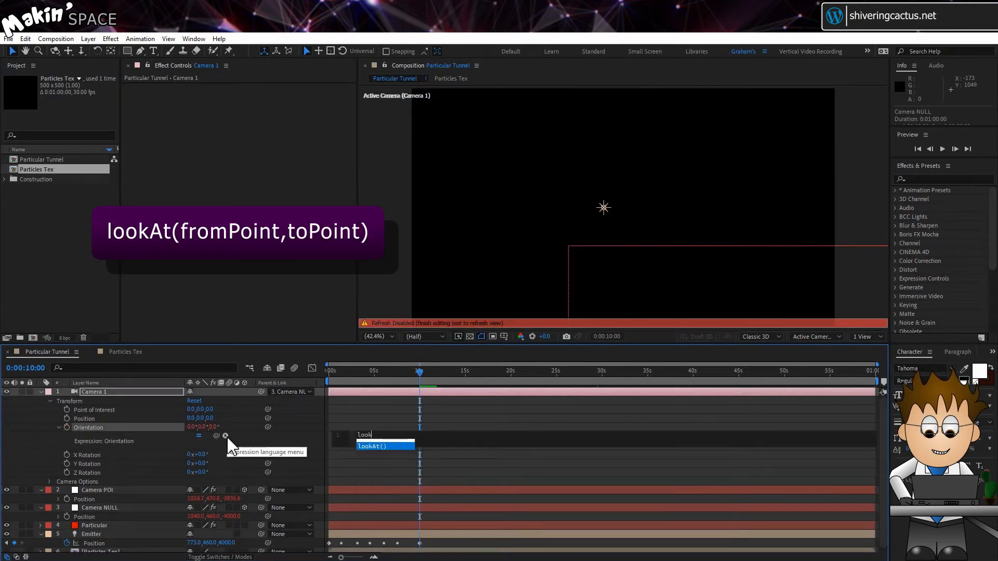
text(At)
key(Return)
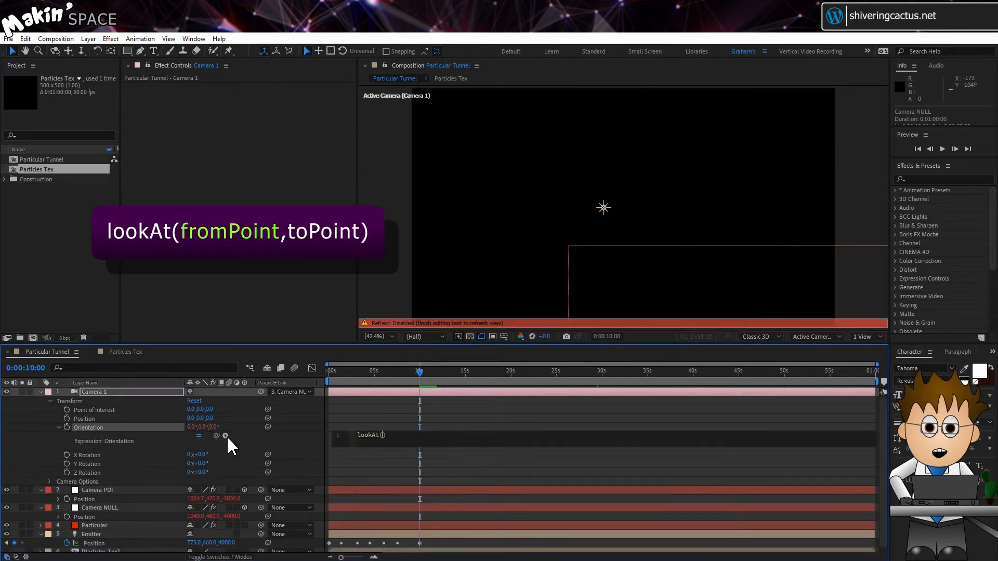
drag(217, 436, 113, 513)
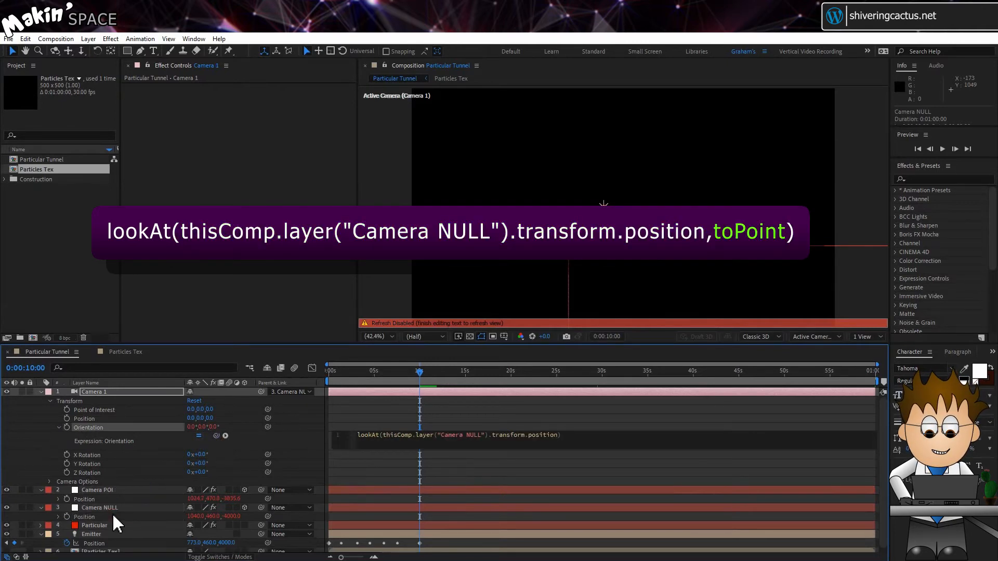
text(,)
drag(216, 436, 114, 495)
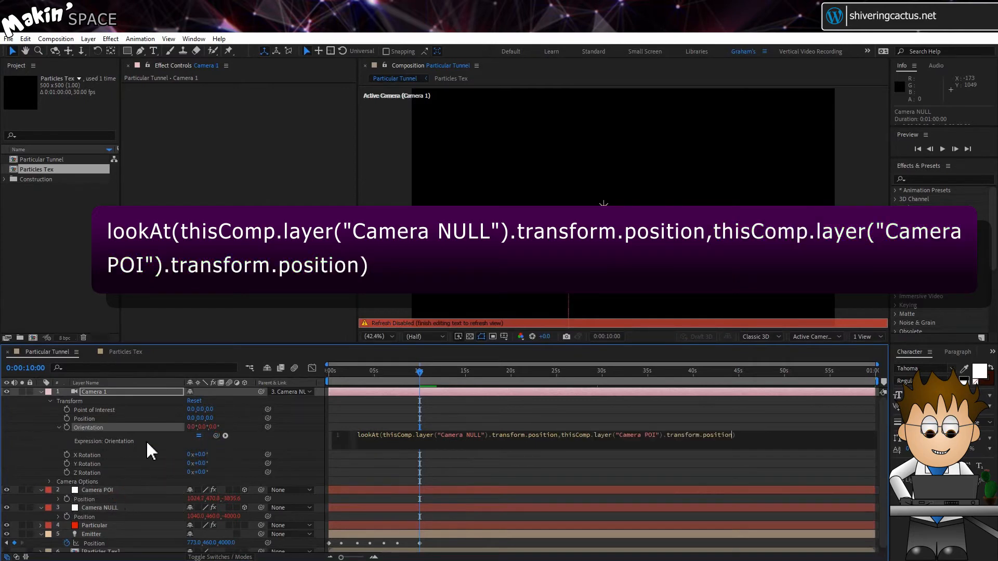
click(49, 444)
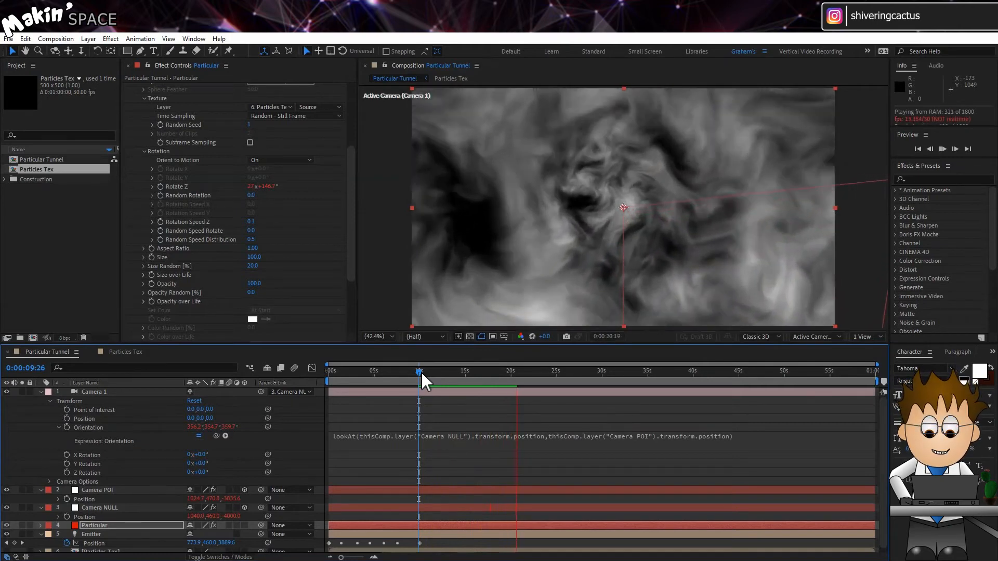
key(space)
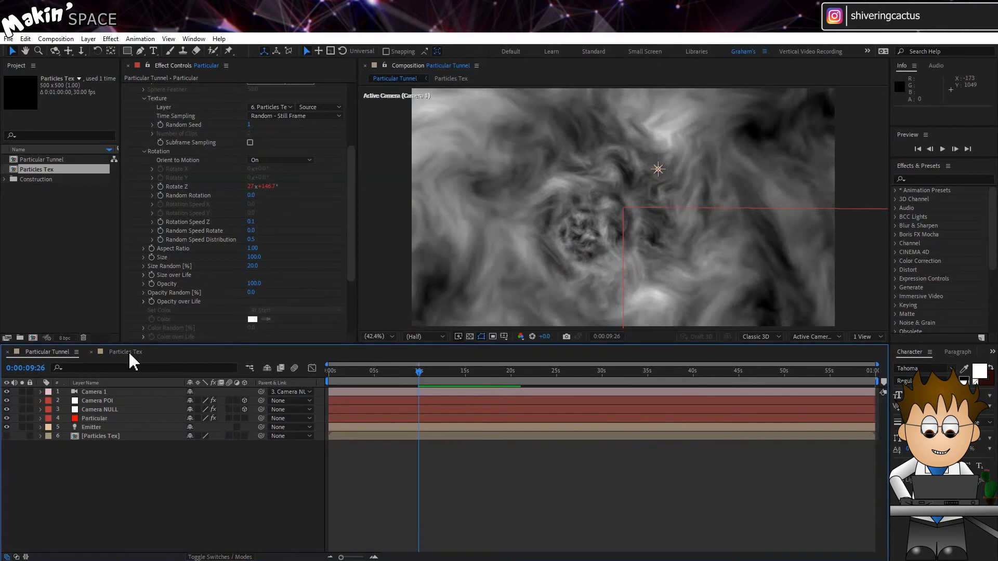
Step: In the Particles Tex comp, set Gray Solid 7's Turbulent Noise fractal type to Dynamic Progressive and its scale to 50
click(129, 351)
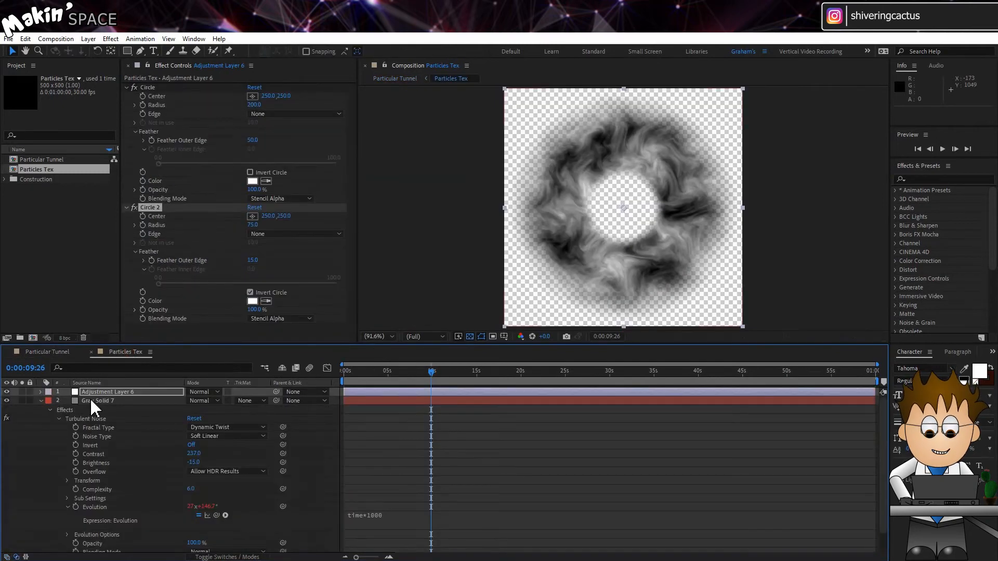
click(90, 399)
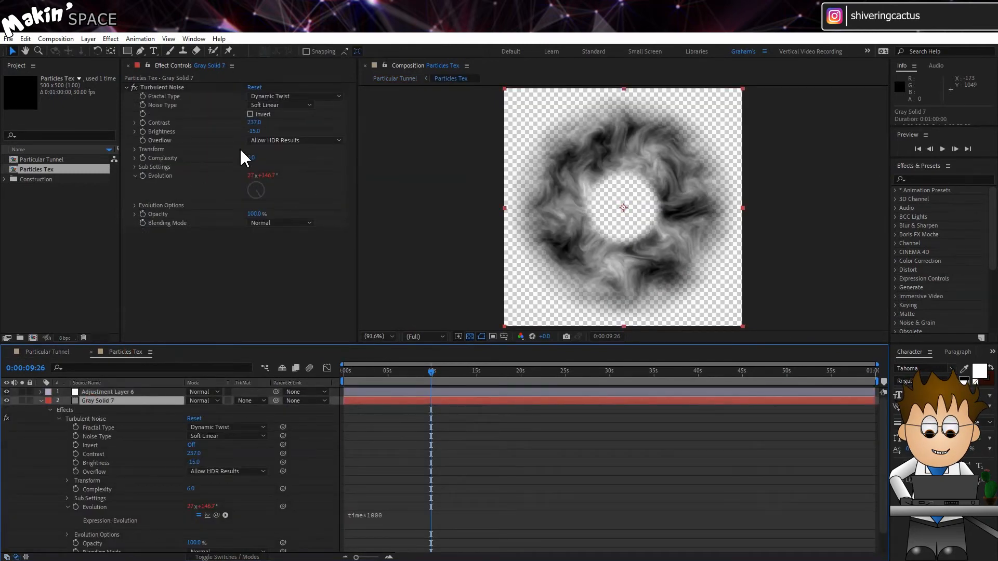
click(305, 99)
click(321, 171)
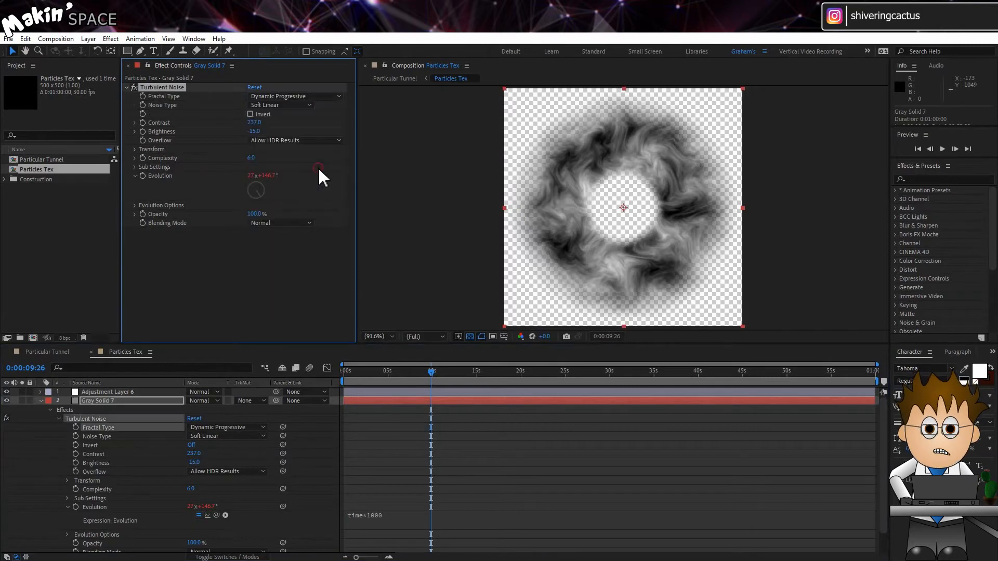
click(135, 149)
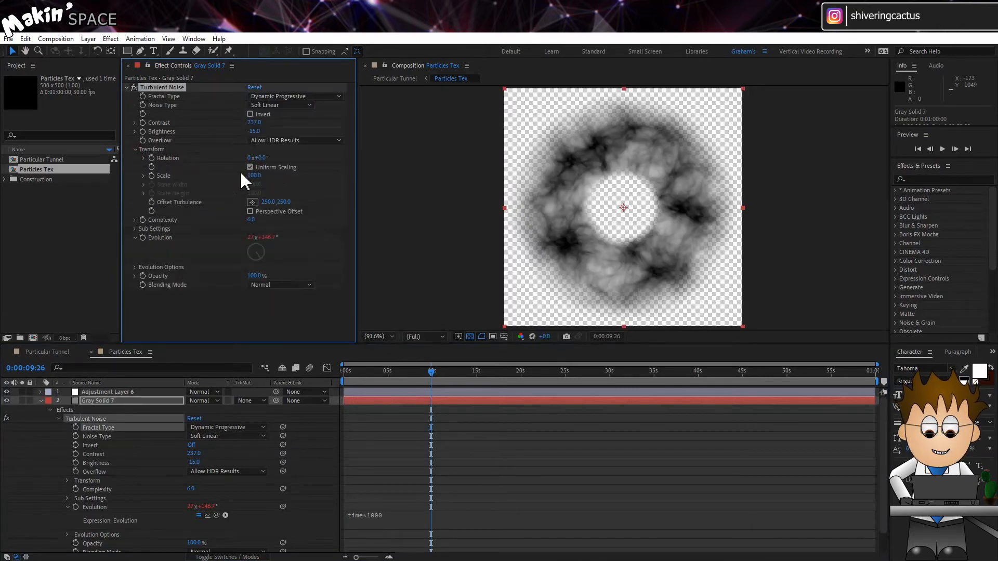
click(255, 175)
text(50)
key(Return)
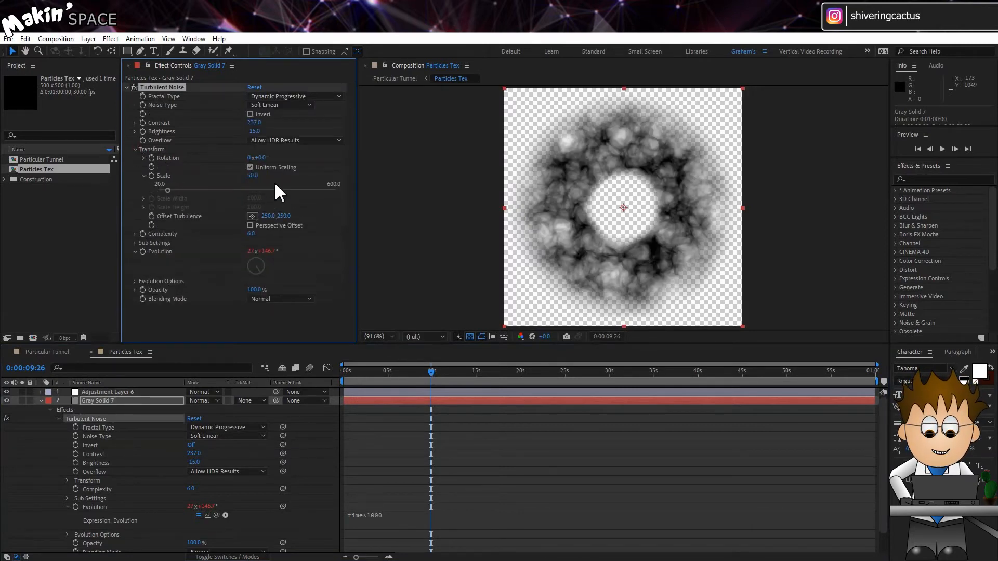
Step: Return to the Particular Tunnel comp and preview the tunnel with the changed sprite texture
click(47, 352)
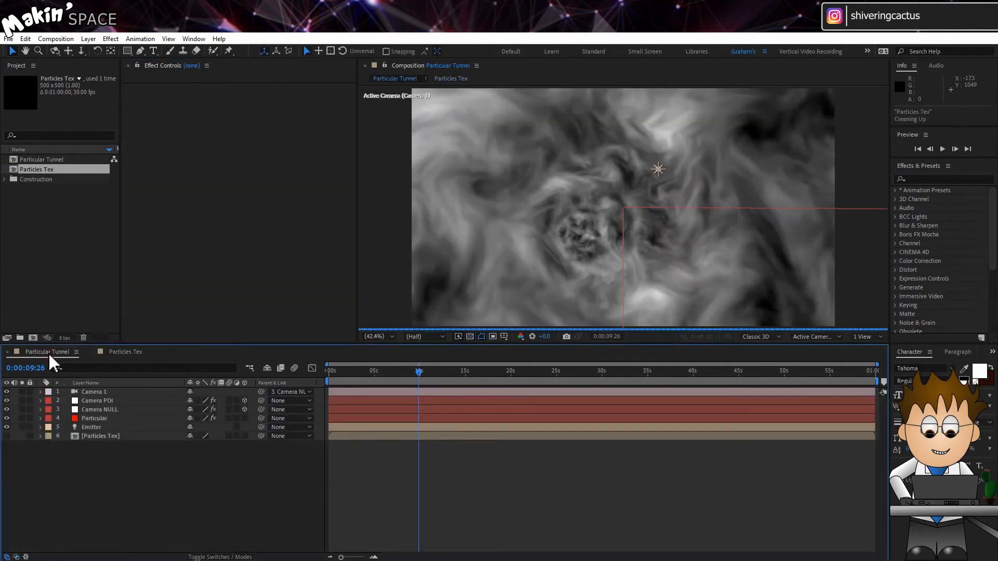
key(space)
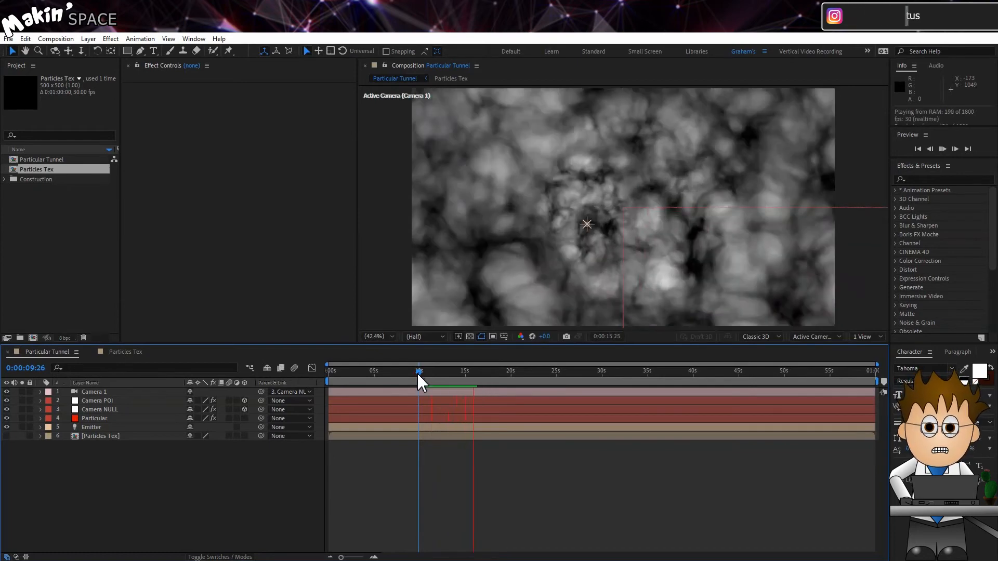
key(space)
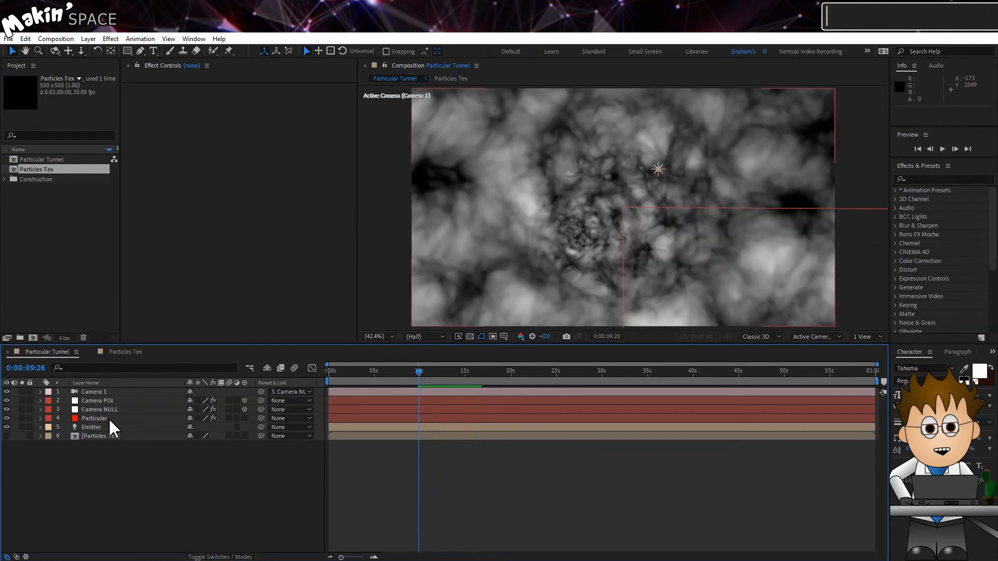
Step: Set the Particular effect's visibility to a Far Vanish of 700 and a Far Start Fade of 200, and preview it
click(108, 418)
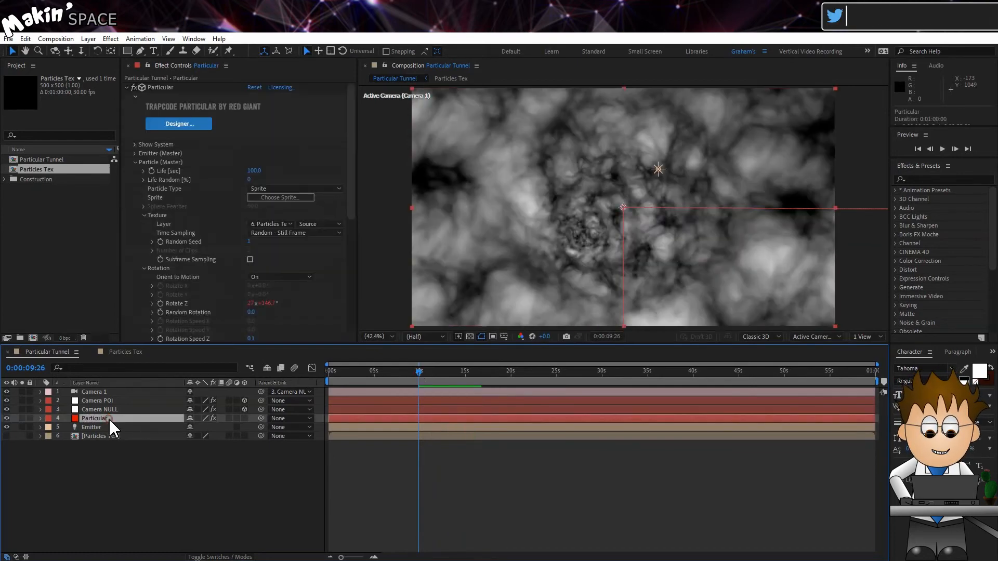
click(134, 161)
click(135, 206)
click(257, 215)
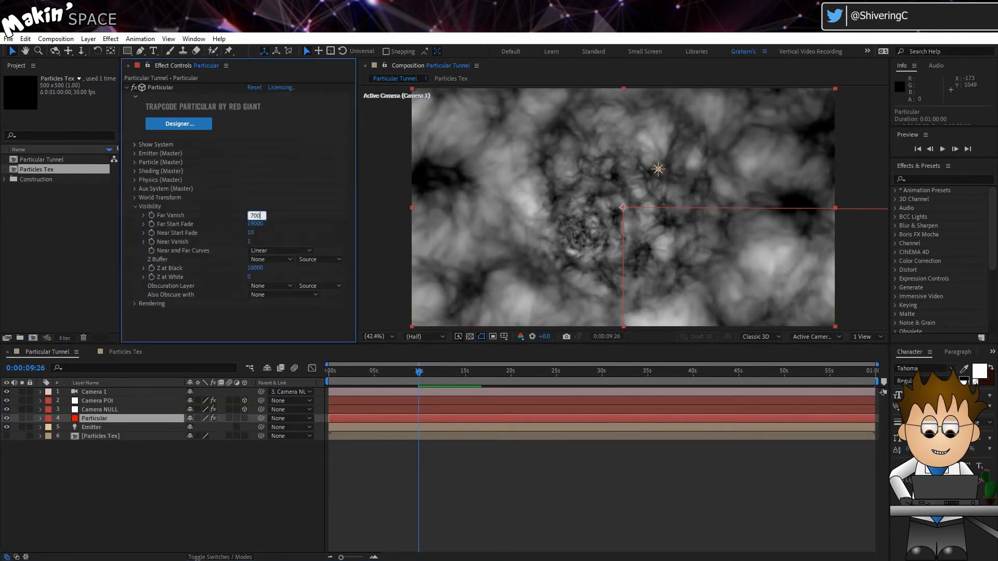
text(700)
key(Return)
click(256, 224)
text(200)
key(Return)
key(space)
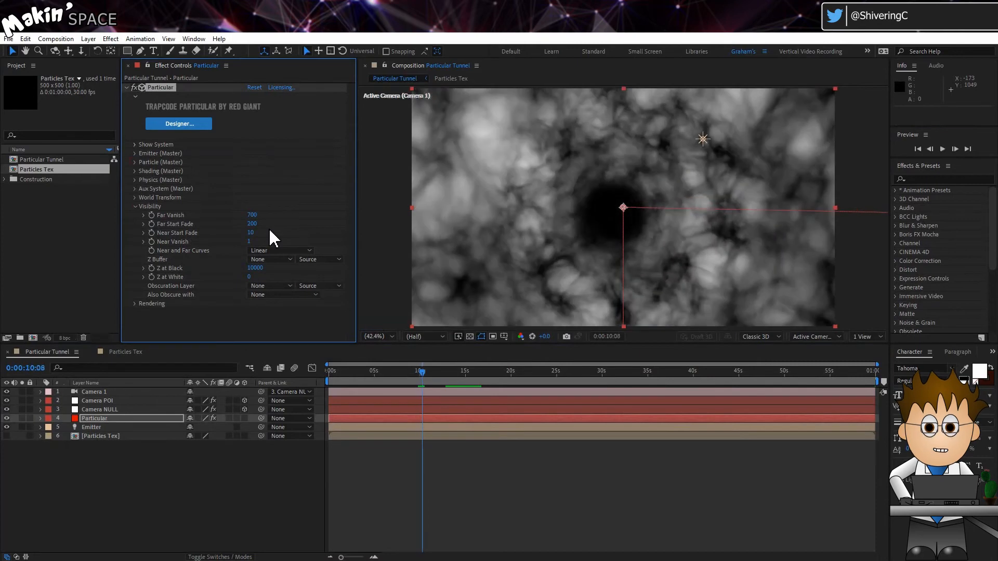
Step: Apply a Tritone effect to the Particular layer, change its midtones to a saturated blue, and preview the tunnel
click(111, 39)
mouse_move(146, 170)
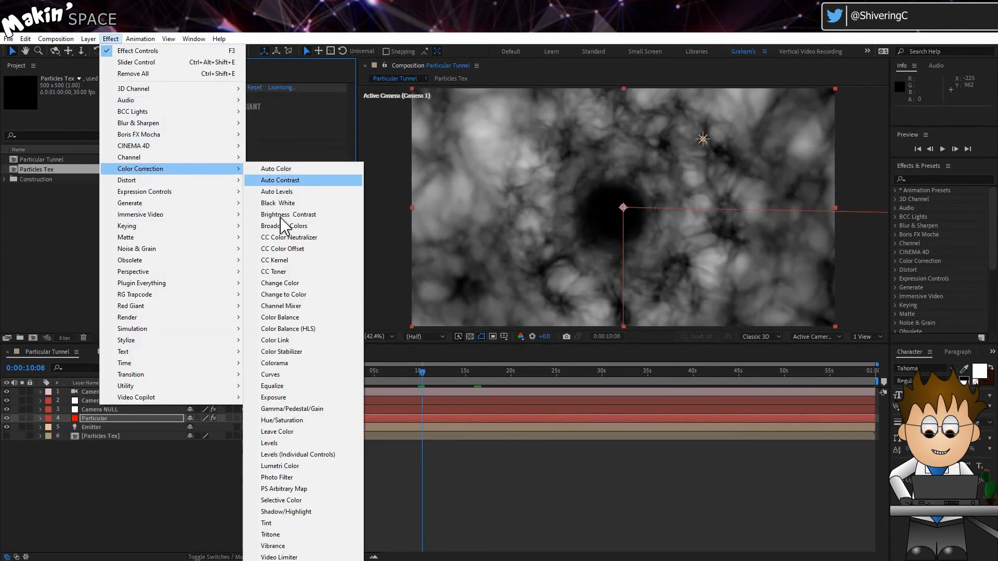
click(273, 534)
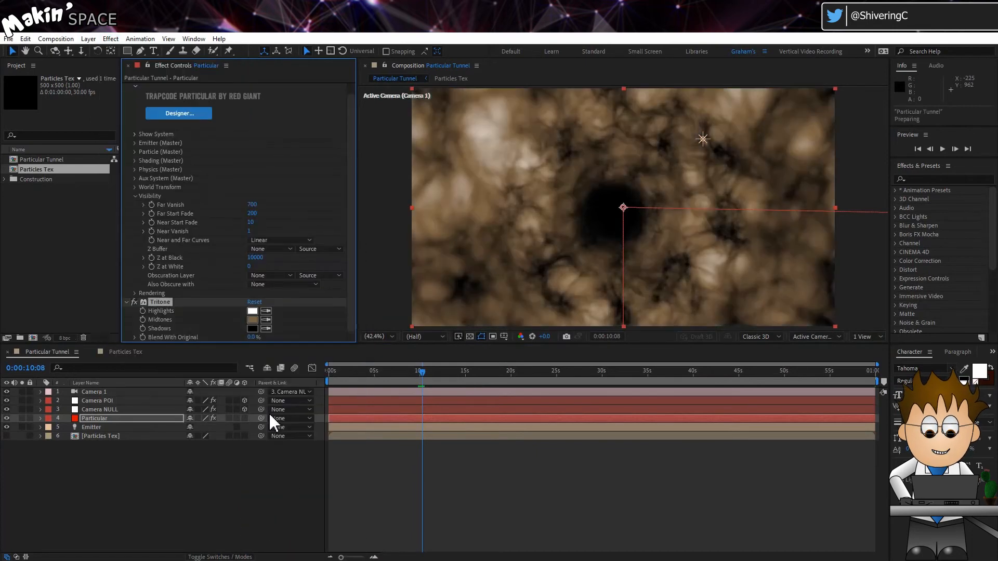
click(252, 320)
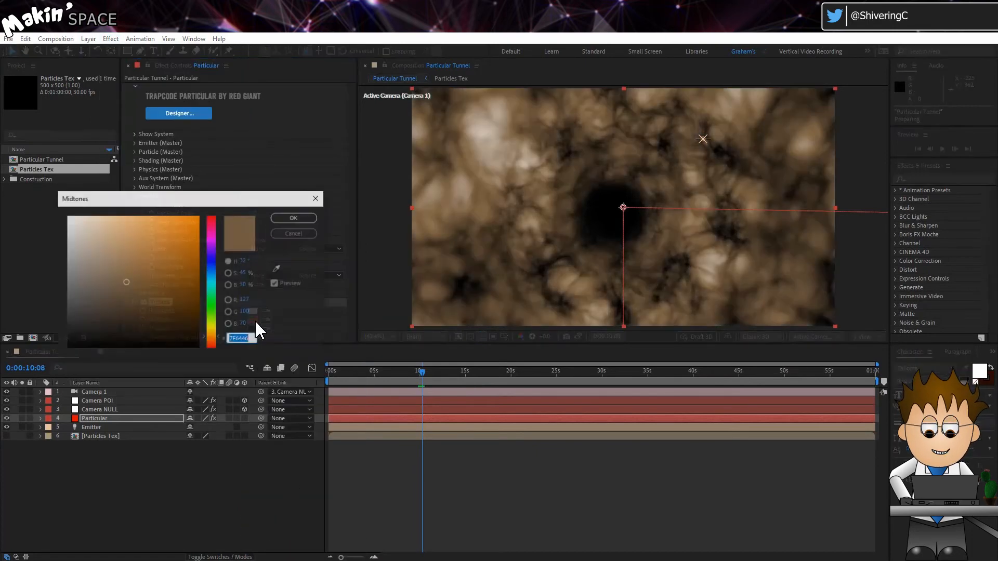
click(212, 274)
drag(173, 223, 142, 212)
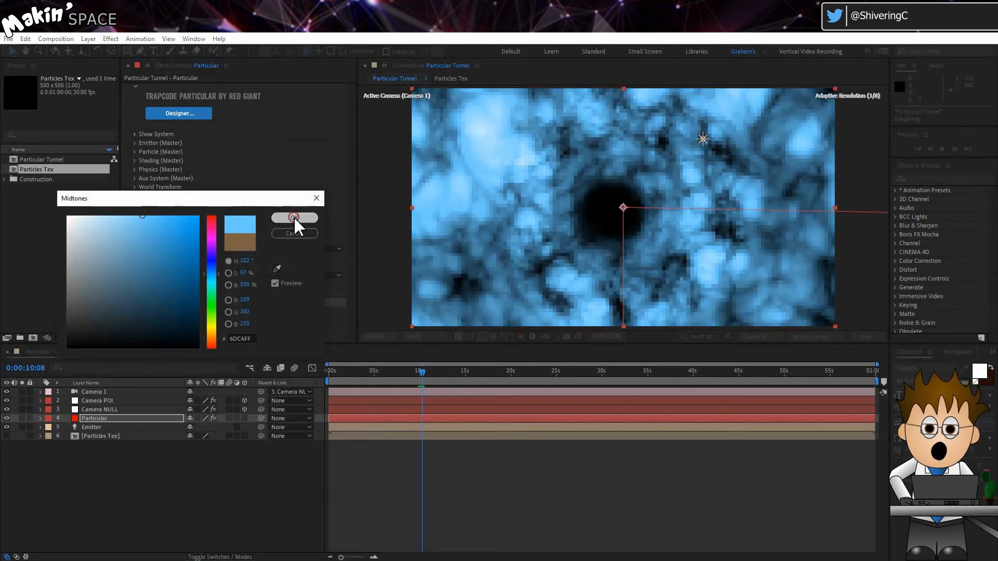
click(294, 218)
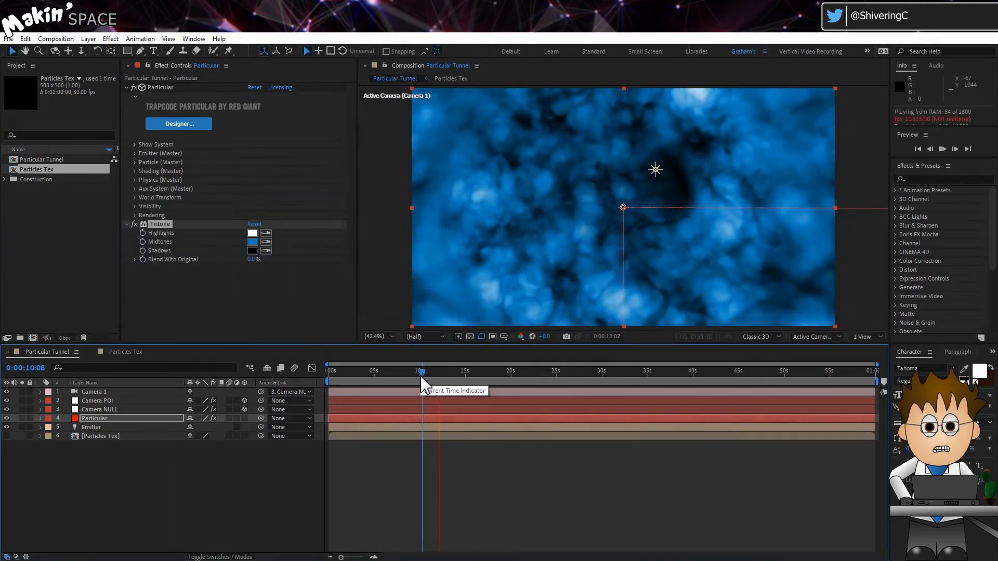
key(space)
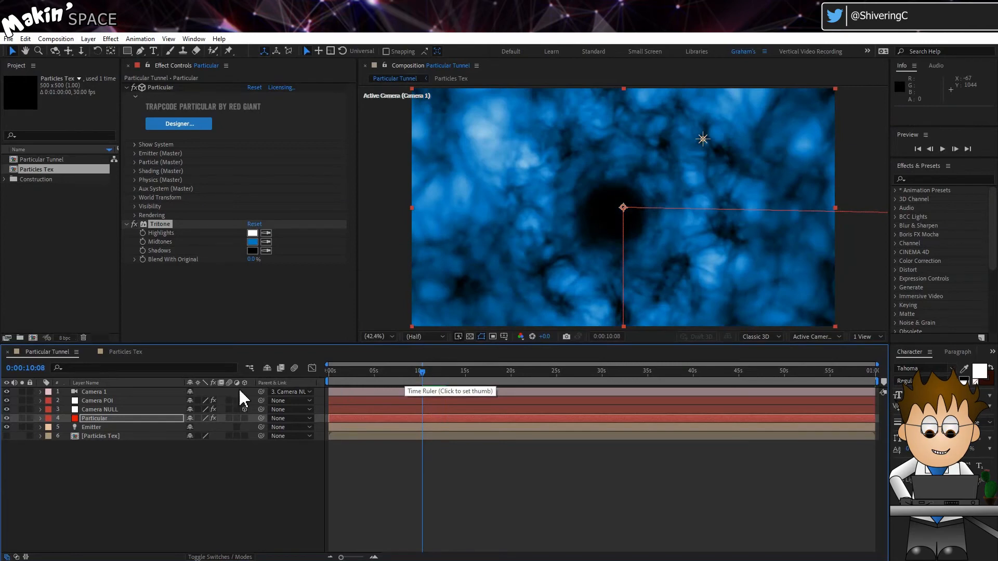
Step: Add a Slider Control effect to the Particular layer and rename it Multiplier
click(127, 417)
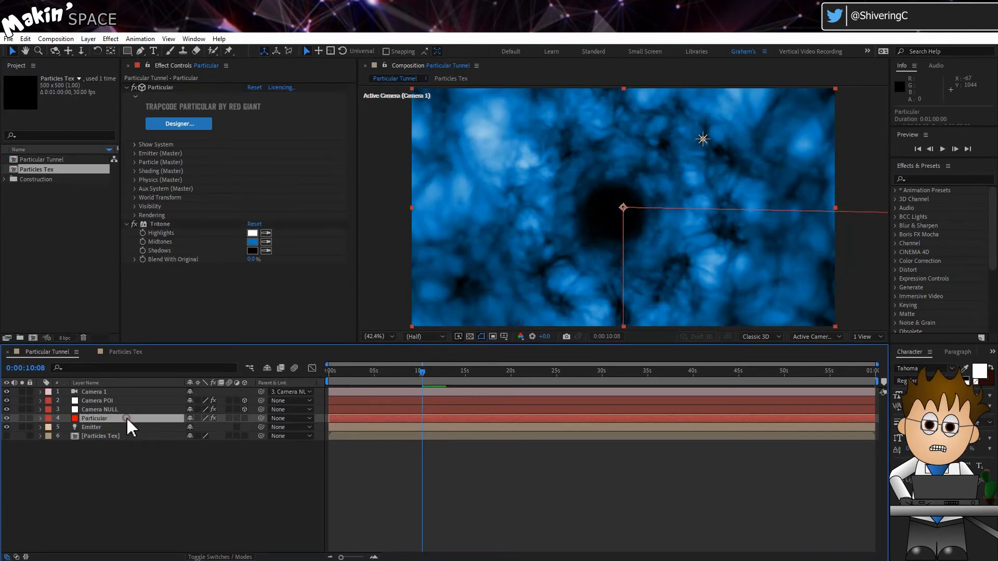
click(111, 39)
mouse_move(178, 192)
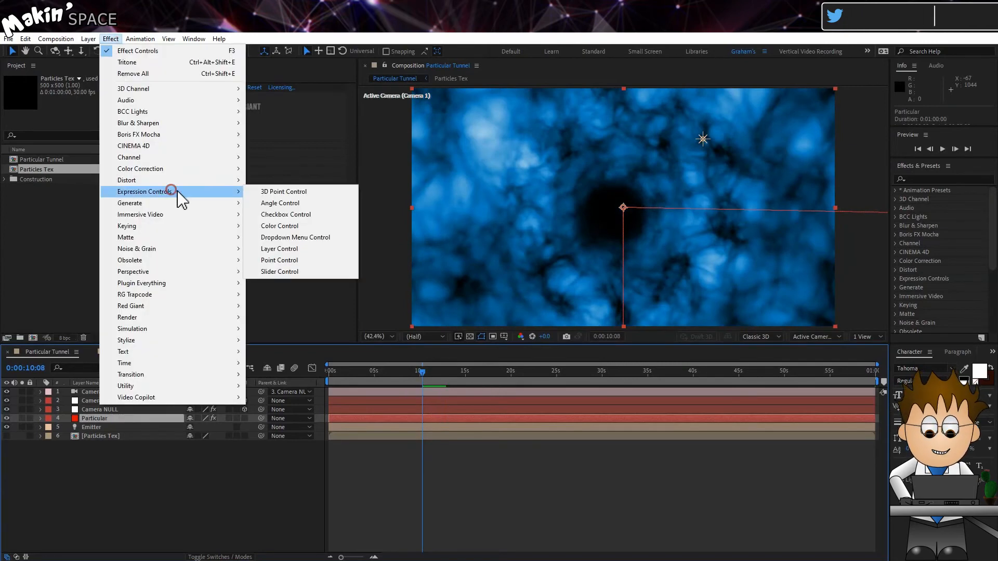
click(284, 272)
key(Return)
text(Multiplier)
key(Return)
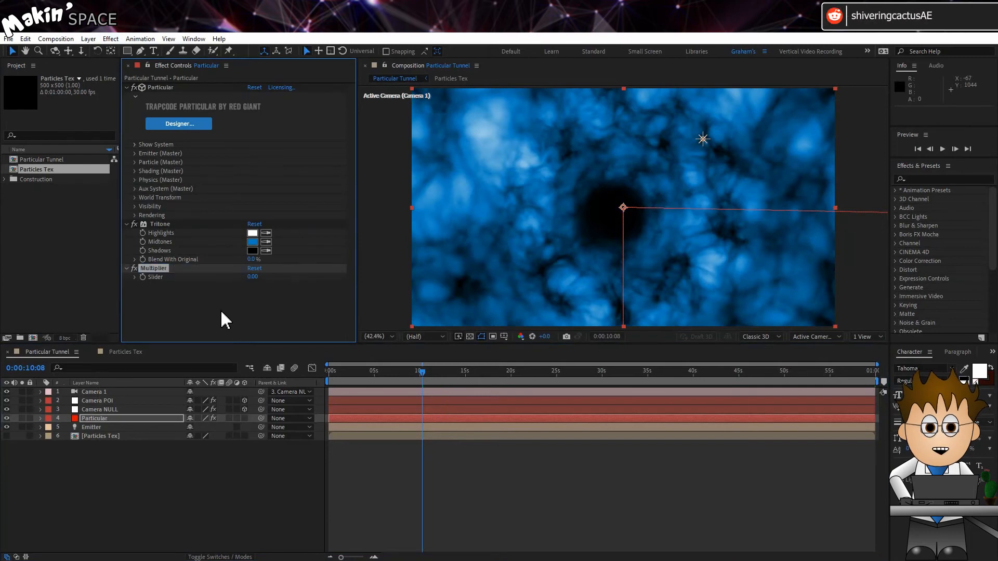
Step: Set the Multiplier slider to 2 and expose its Slider property in the timeline, with the Particular effect's properties collapsed
click(253, 277)
click(220, 298)
double_click(157, 278)
scroll(111, 429, up, 10)
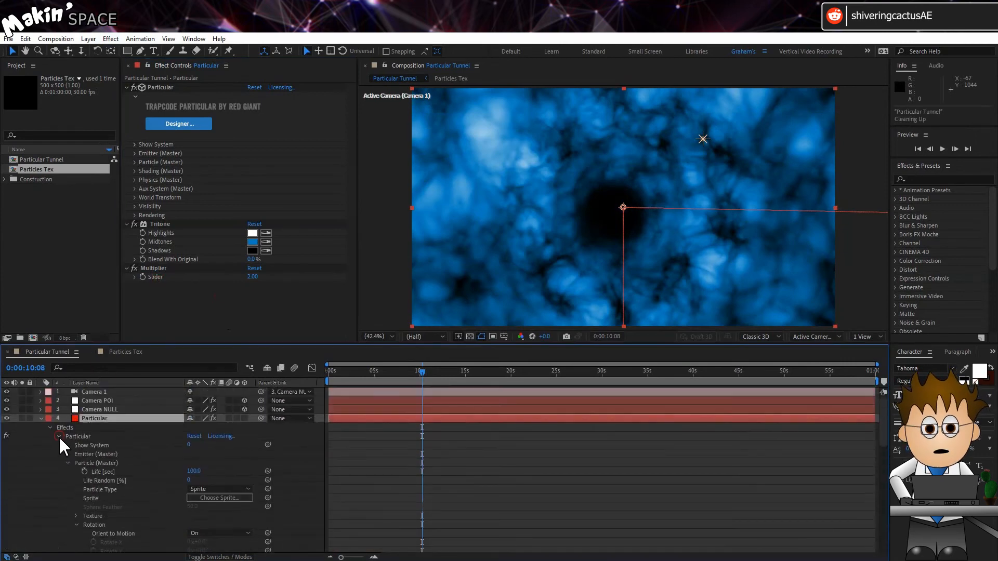
click(60, 436)
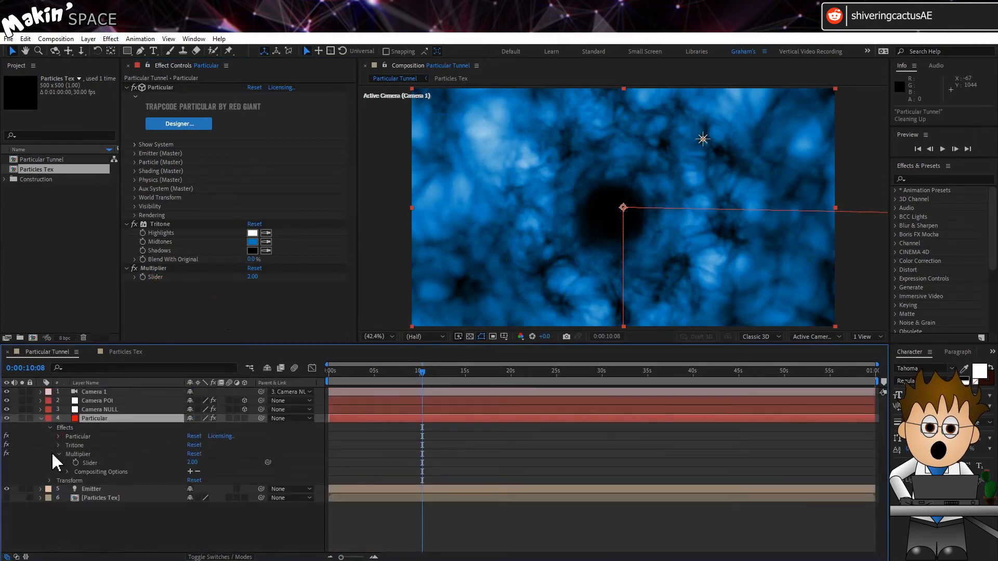
Step: Start a Position expression on the Emitter light with the line X = value[0]*thisComp.layer("Particular").effect("Multiplier")("Slider")/2;
click(98, 489)
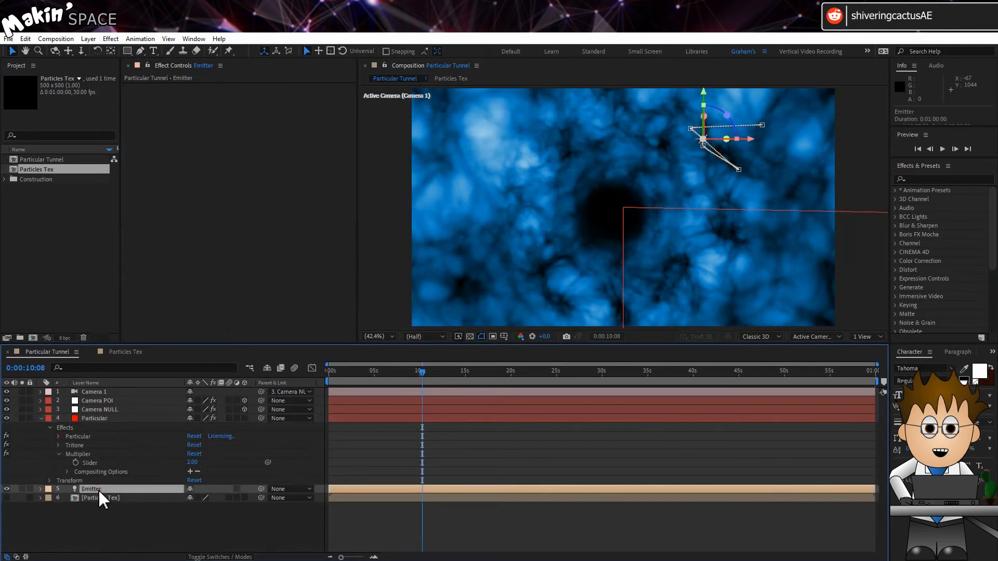
key(u)
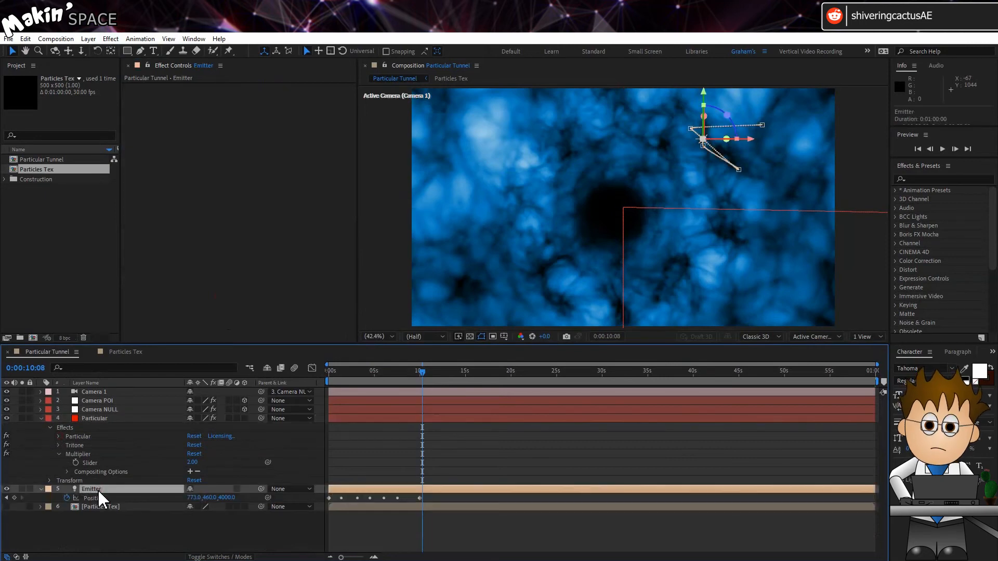
alt+click(70, 497)
text(x =)
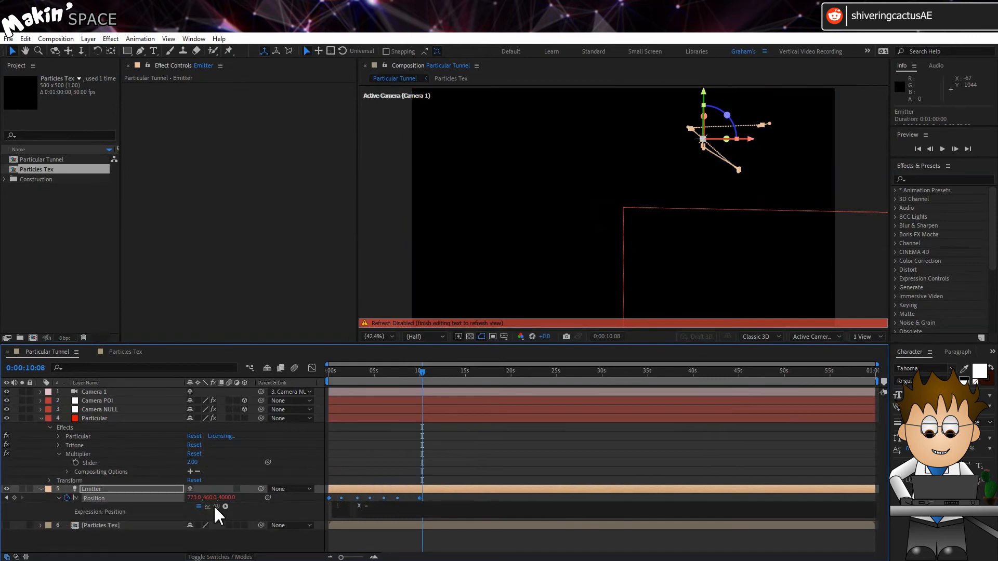
drag(215, 506, 168, 491)
drag(112, 464, 216, 506)
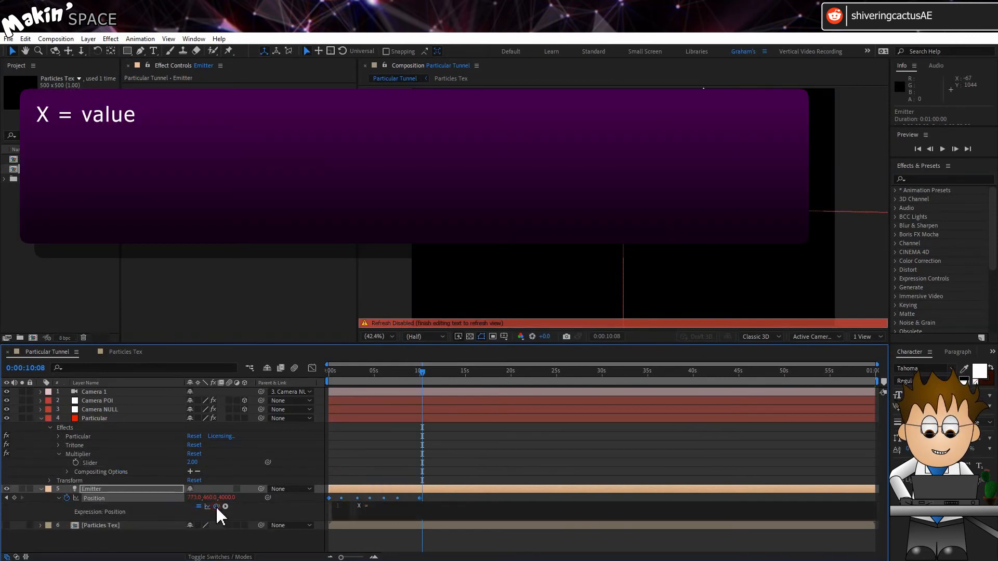
text(value[0]*)
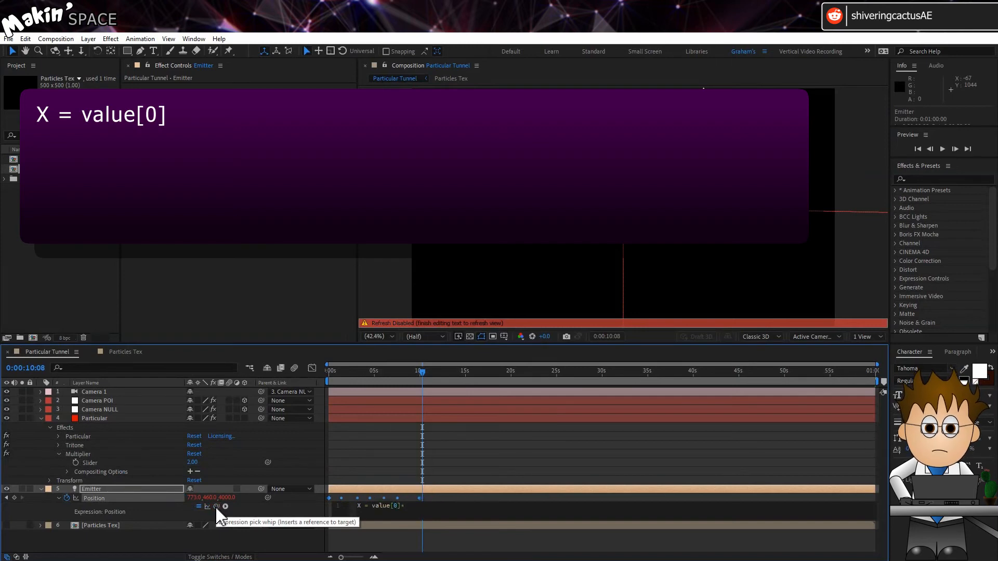
drag(216, 507, 109, 468)
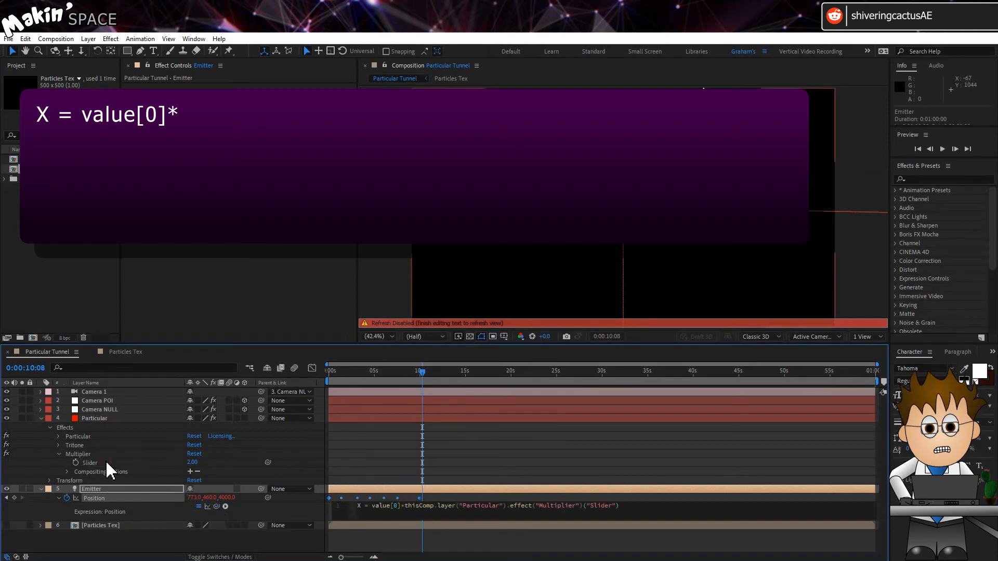
key(Return)
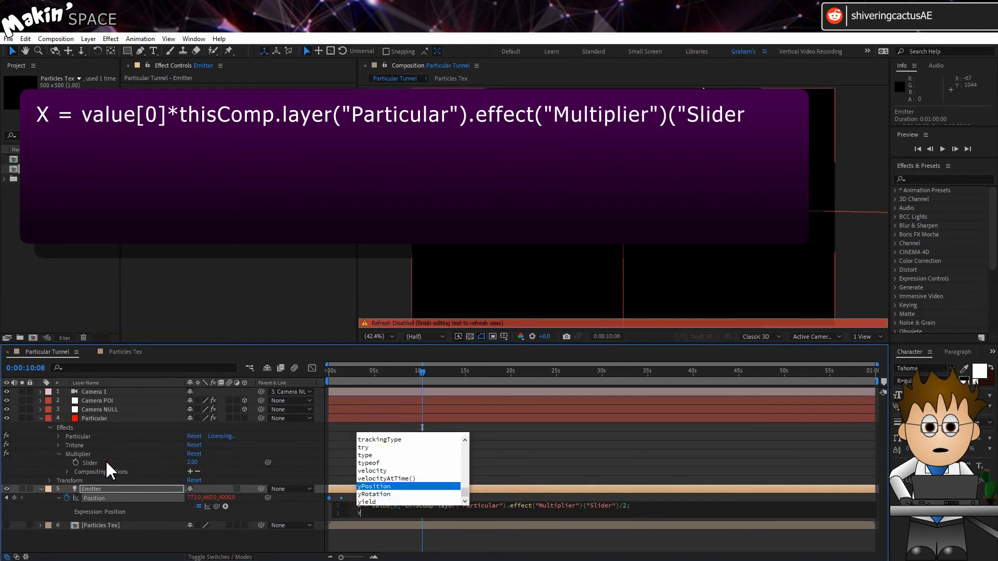
Step: Add the line Y = value[1]*thisComp.layer("Particular").effect("Multiplier")("Slider")/2; to the Emitter's Position expression
text(Y = value[1]*)
drag(217, 506, 95, 464)
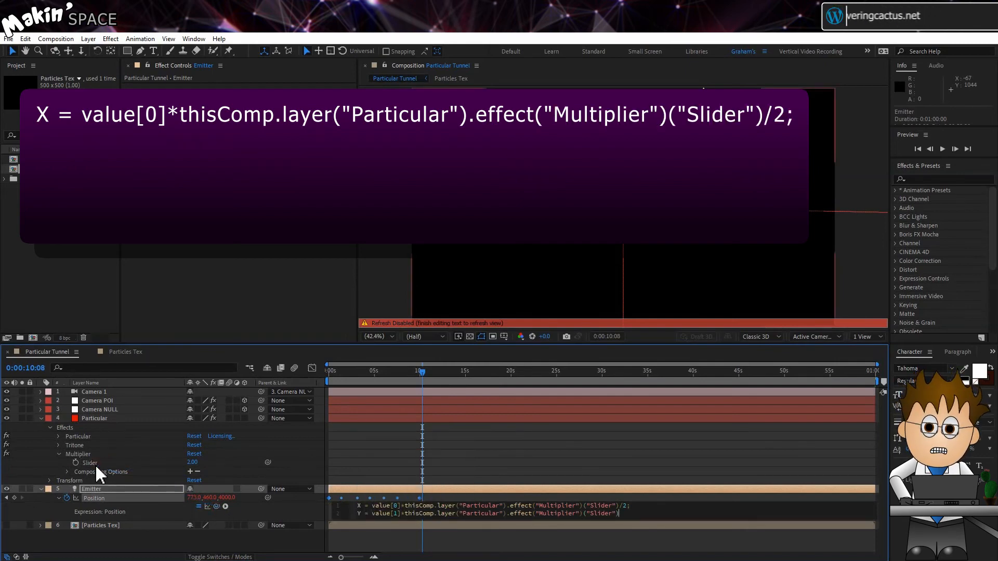
text(/2;)
key(Return)
Step: Add the line Z = value[2]*thisComp.layer("Particular").effect("Multiplier")("Slider"); to the Emitter's Position expression, without the division by 2
text(Z =)
drag(216, 513, 113, 464)
text(value[2]*thisComp.layer("Particular").effect("Multiplier")("Slider)
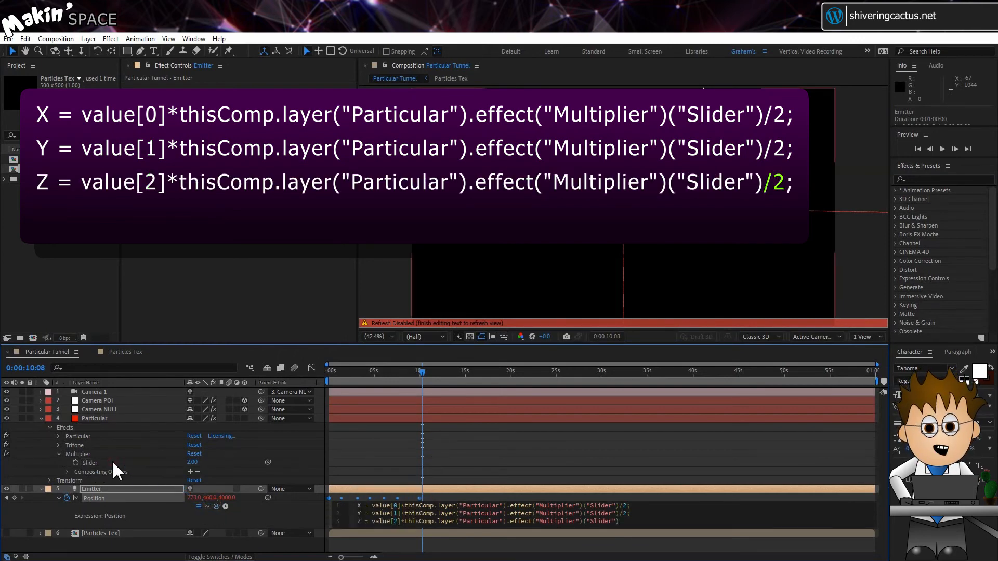
text(;)
key(Return)
Step: Finish the Emitter's Position expression with the output array [X,Y,Z] and preview the tunnel from about 10 seconds
text([X,Y,Z)
click(269, 515)
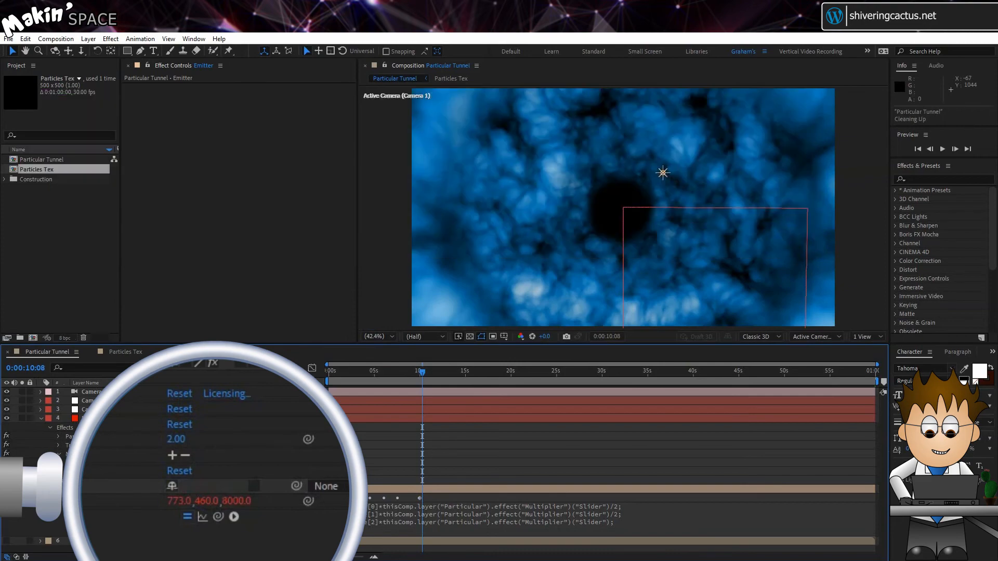
key(space)
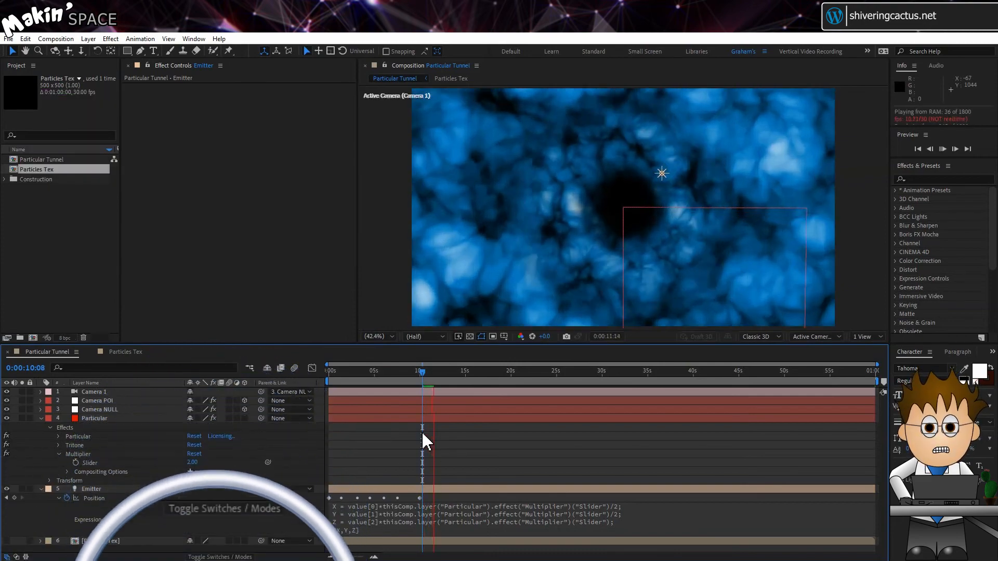
click(422, 371)
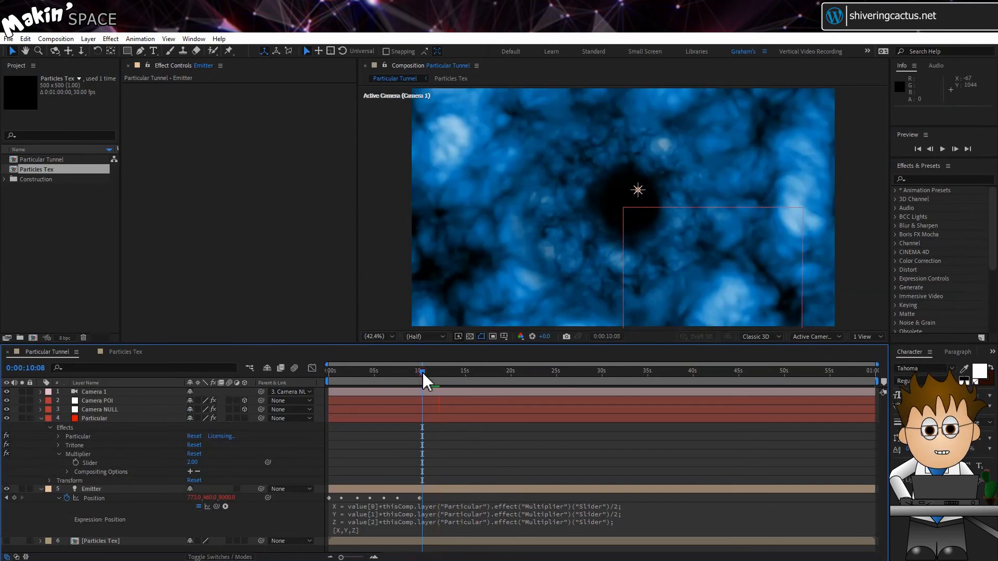
Step: Set the Particular layer's master emitter to 20 particles per second and preview the tunnel
click(146, 419)
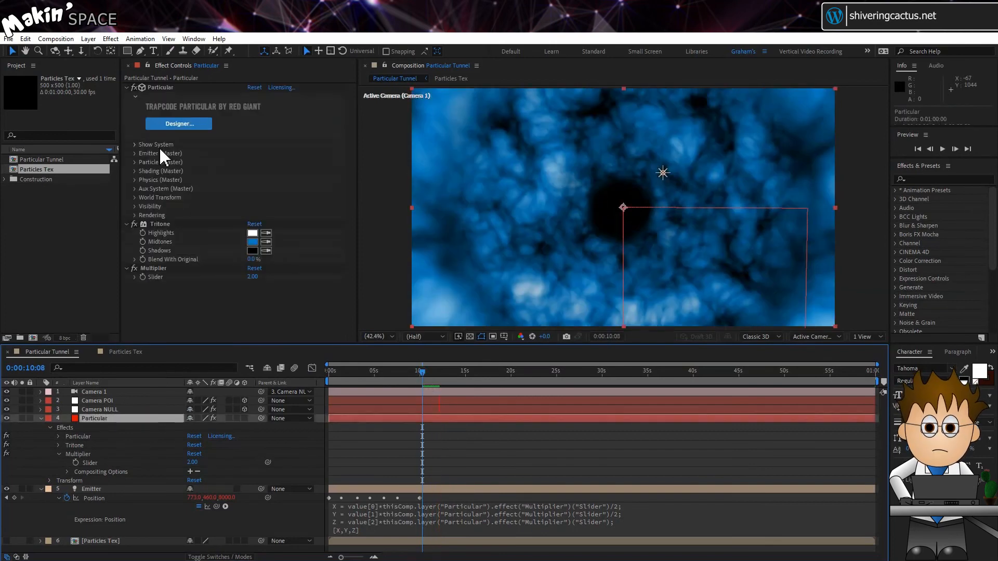
click(135, 152)
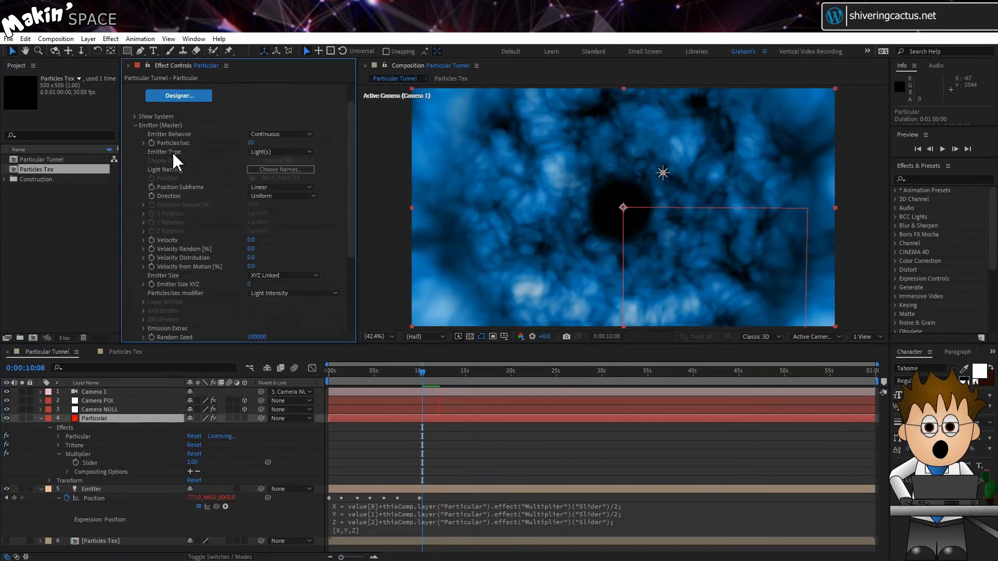
click(251, 142)
text(20)
key(Return)
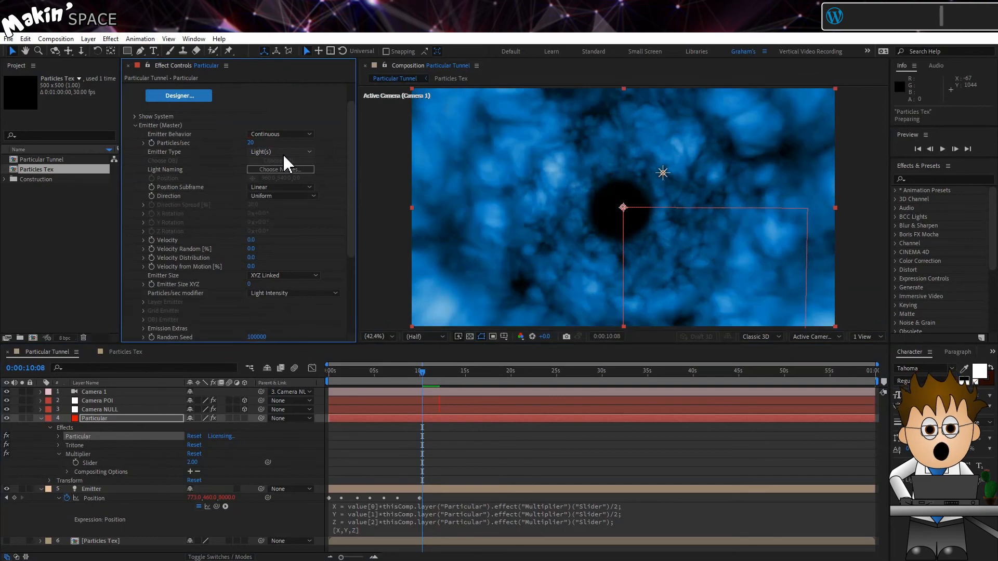
key(space)
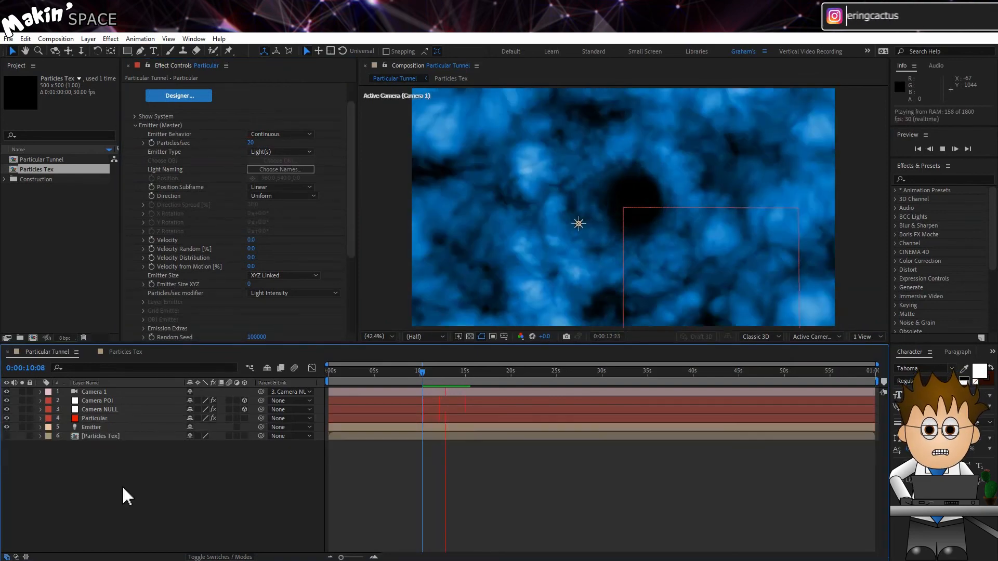